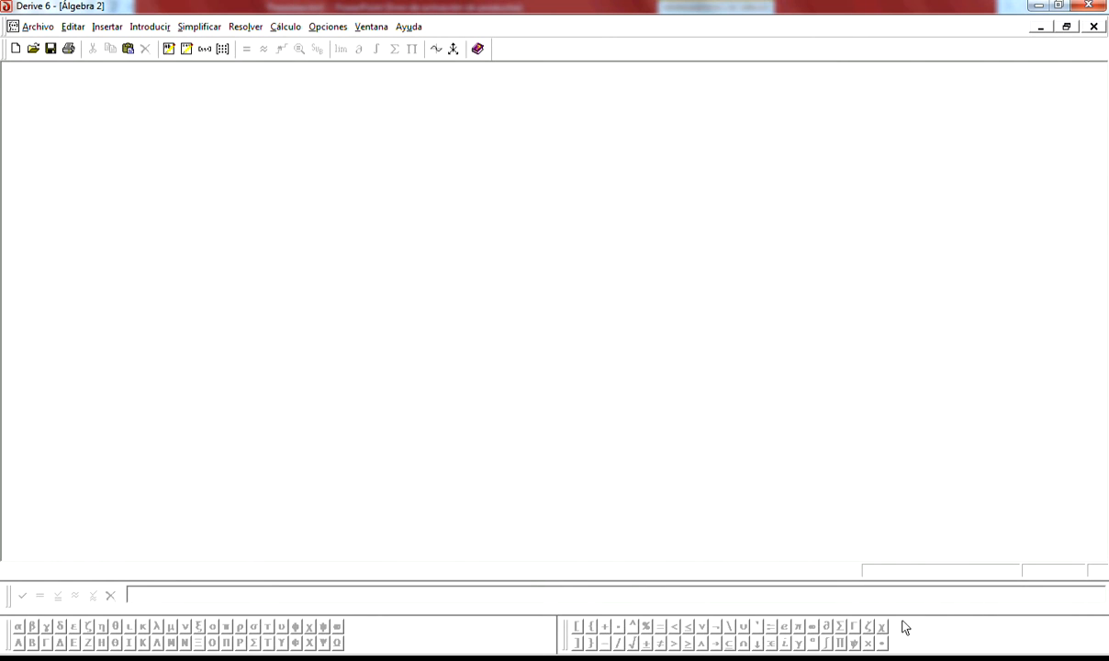
- Enter the cubic function f=x^3-3x+4 as the first expression in the algebra worksheet
{"action": "left_click", "coordinate": [477, 604]}
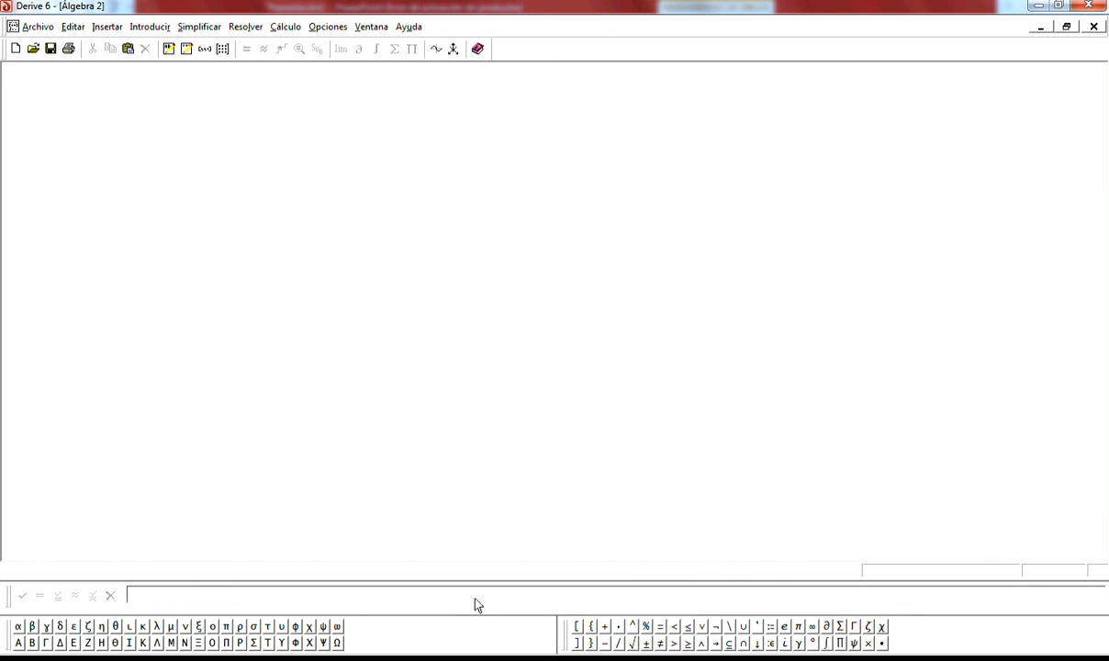
{"action": "type", "text": "f=x"}
{"action": "left_click", "coordinate": [632, 628]}
{"action": "type", "text": "3"}
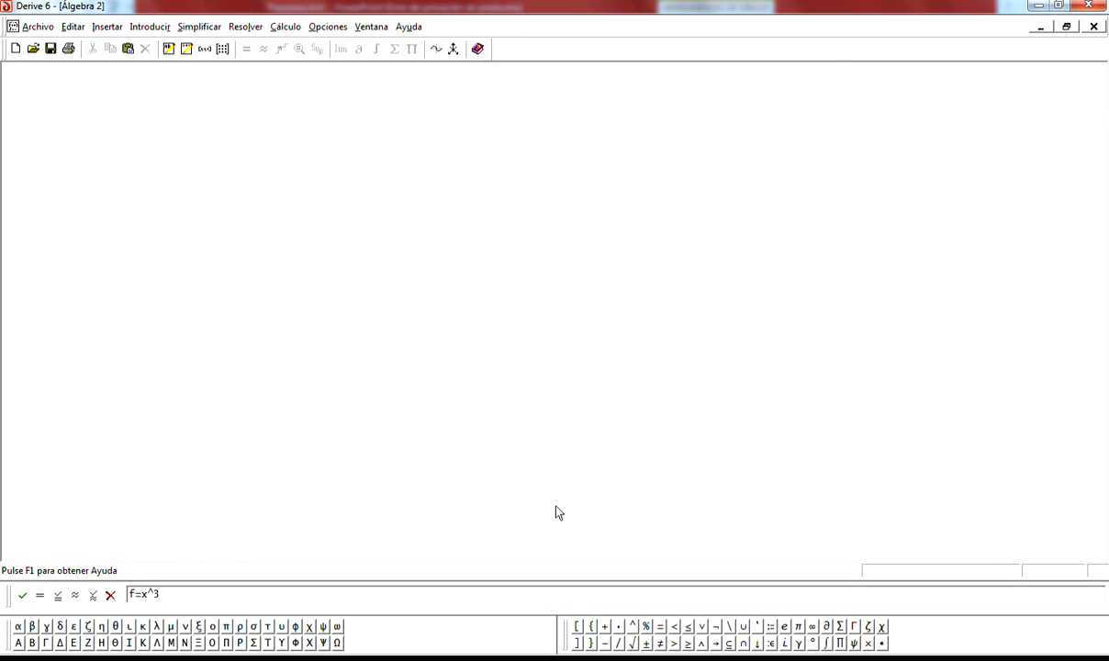
{"action": "type", "text": "-3x+4"}
{"action": "key", "text": "Return"}
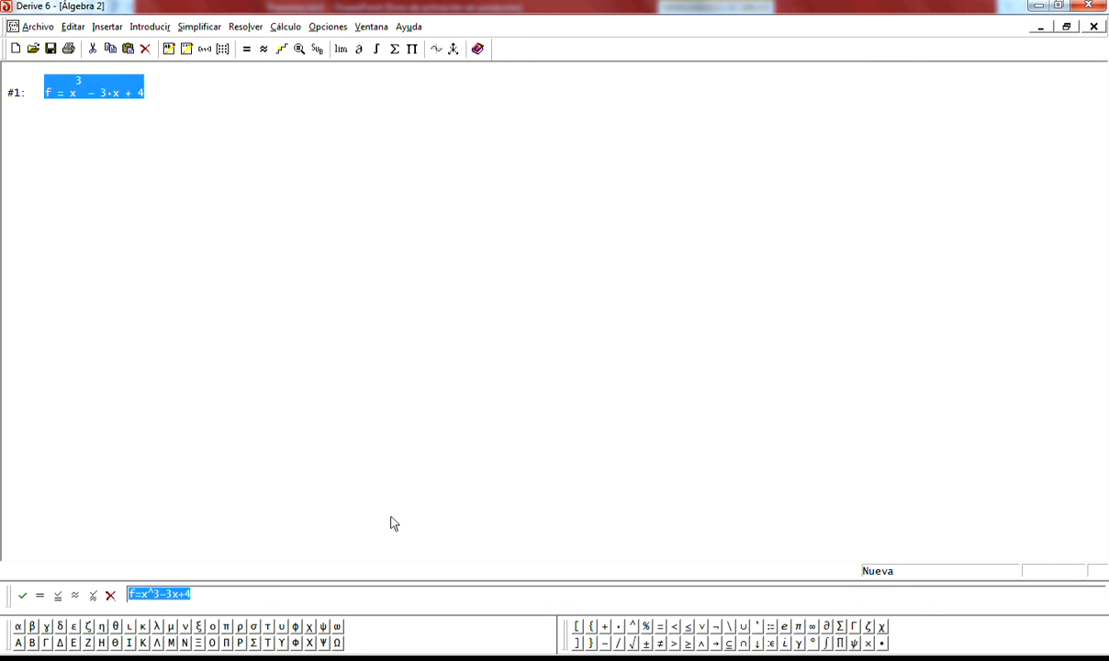
- Enter the second function g=3(x^2-x) as a new expression below f
{"action": "key", "text": "Delete"}
{"action": "type", "text": "g"}
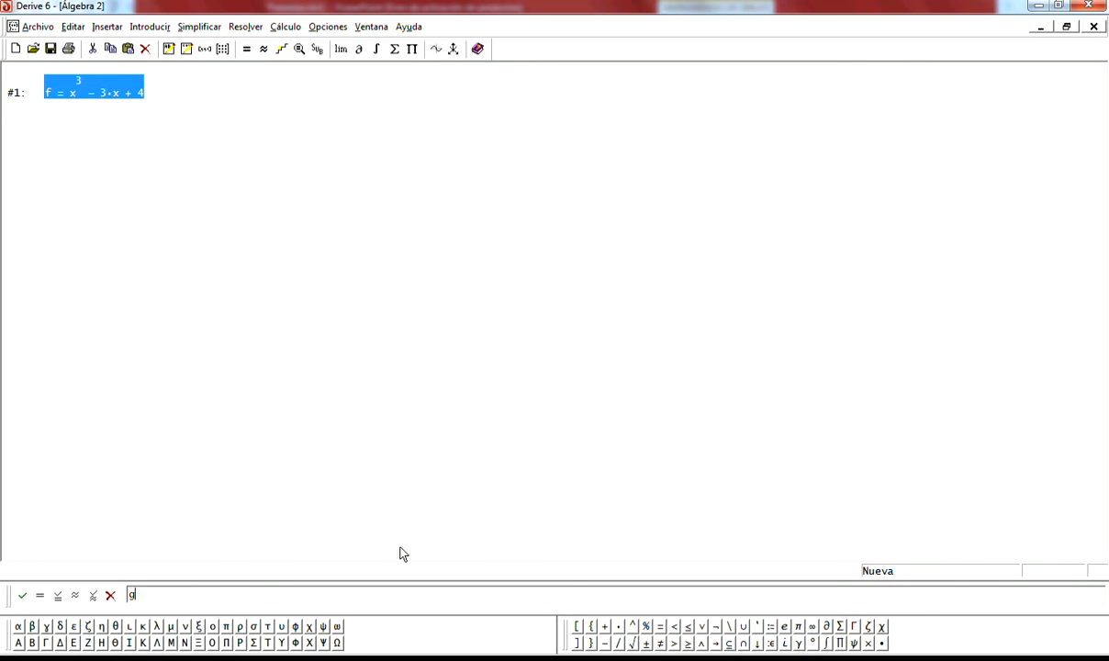
{"action": "type", "text": "=3(x^"}
{"action": "left_click", "coordinate": [633, 626]}
{"action": "type", "text": "2-x)"}
{"action": "key", "text": "Return"}
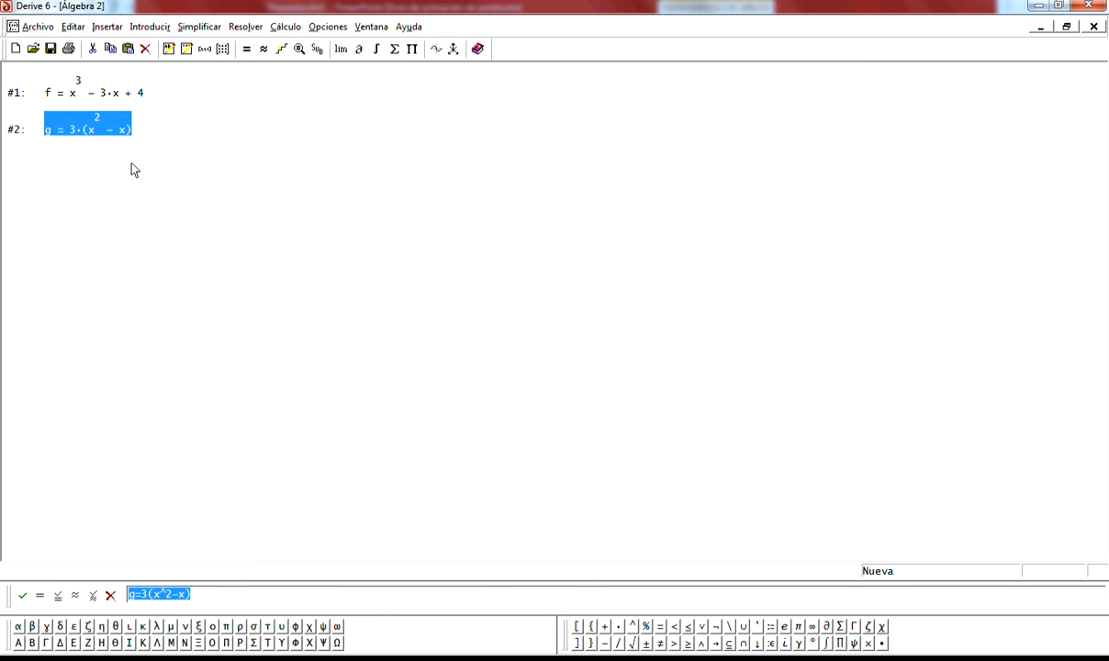
{"action": "left_click", "coordinate": [129, 91]}
{"action": "left_click", "coordinate": [124, 115]}
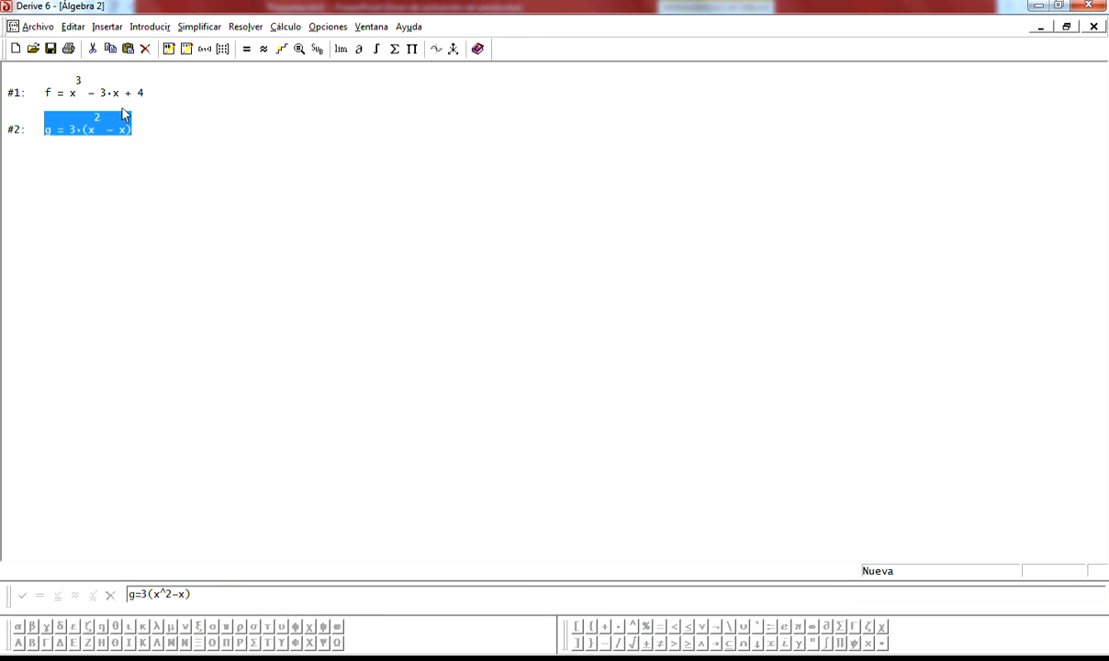
{"action": "left_click", "coordinate": [120, 93]}
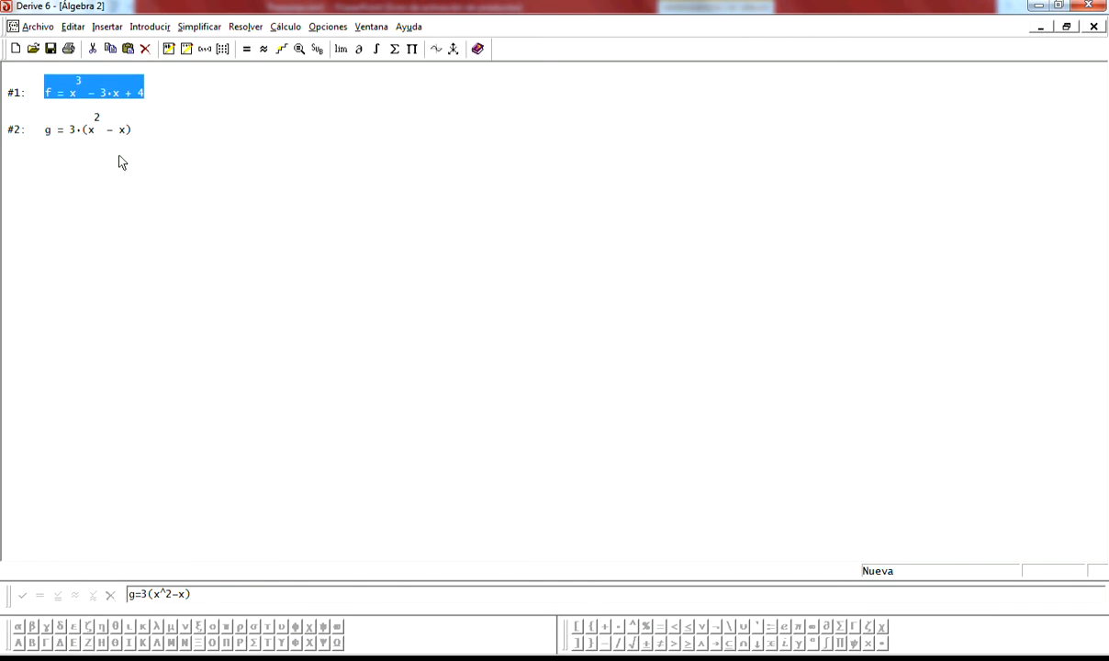
{"action": "left_click", "coordinate": [120, 126]}
{"action": "left_click", "coordinate": [123, 93]}
{"action": "left_click", "coordinate": [119, 128]}
{"action": "left_click", "coordinate": [115, 92]}
{"action": "left_click", "coordinate": [108, 124]}
{"action": "left_click", "coordinate": [115, 92]}
{"action": "left_click", "coordinate": [120, 123]}
- Insert the first-order derivative with respect to x of f's right-hand side, x^3-3x+4, and simplify it
{"action": "left_click", "coordinate": [117, 93]}
{"action": "left_click", "coordinate": [119, 92]}
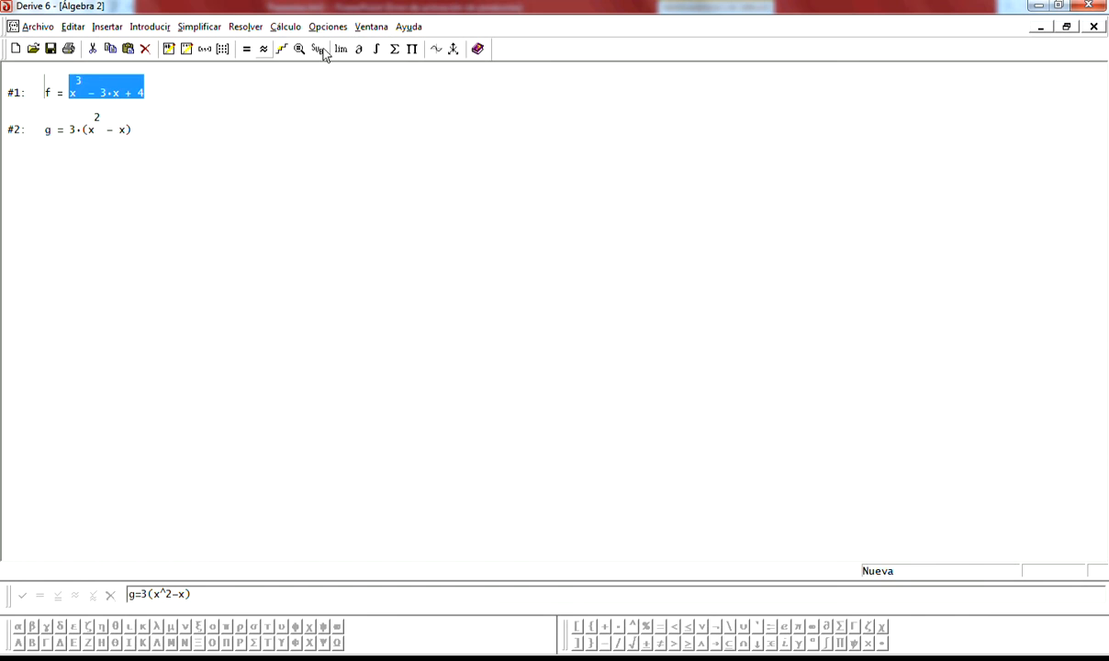
{"action": "left_click", "coordinate": [276, 29]}
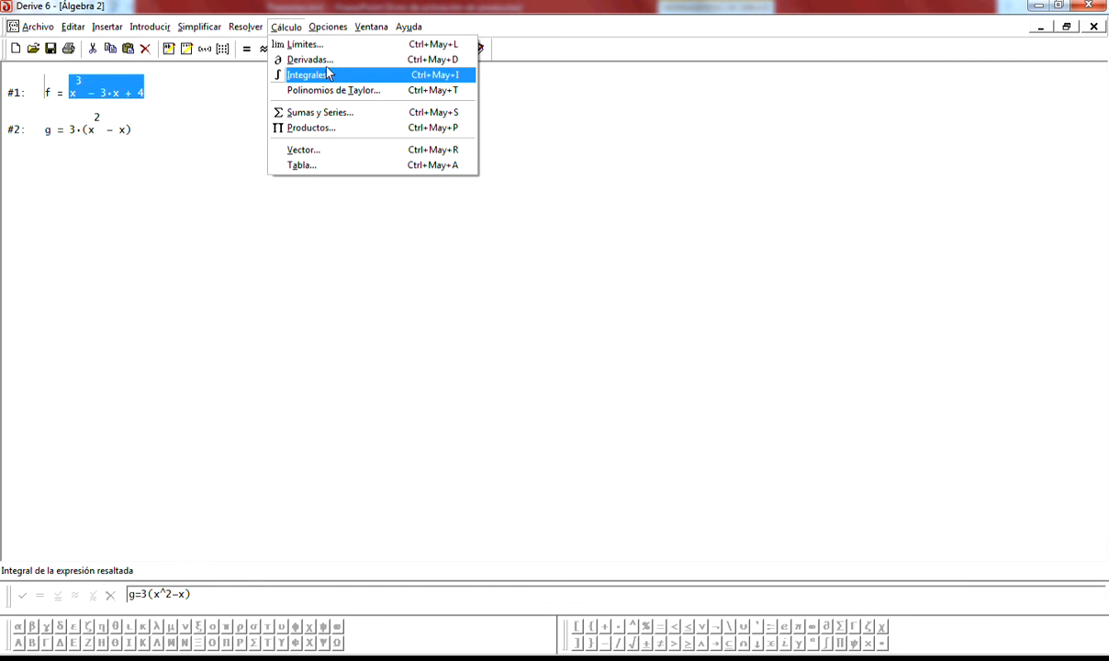
{"action": "left_click", "coordinate": [326, 61]}
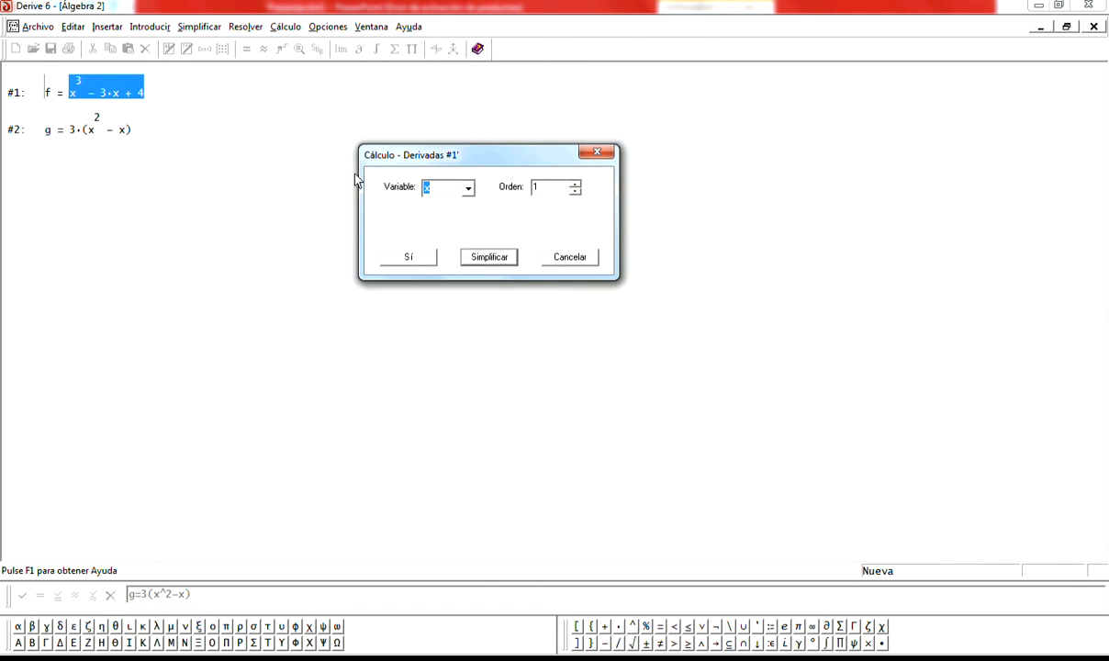
{"action": "left_click", "coordinate": [410, 260]}
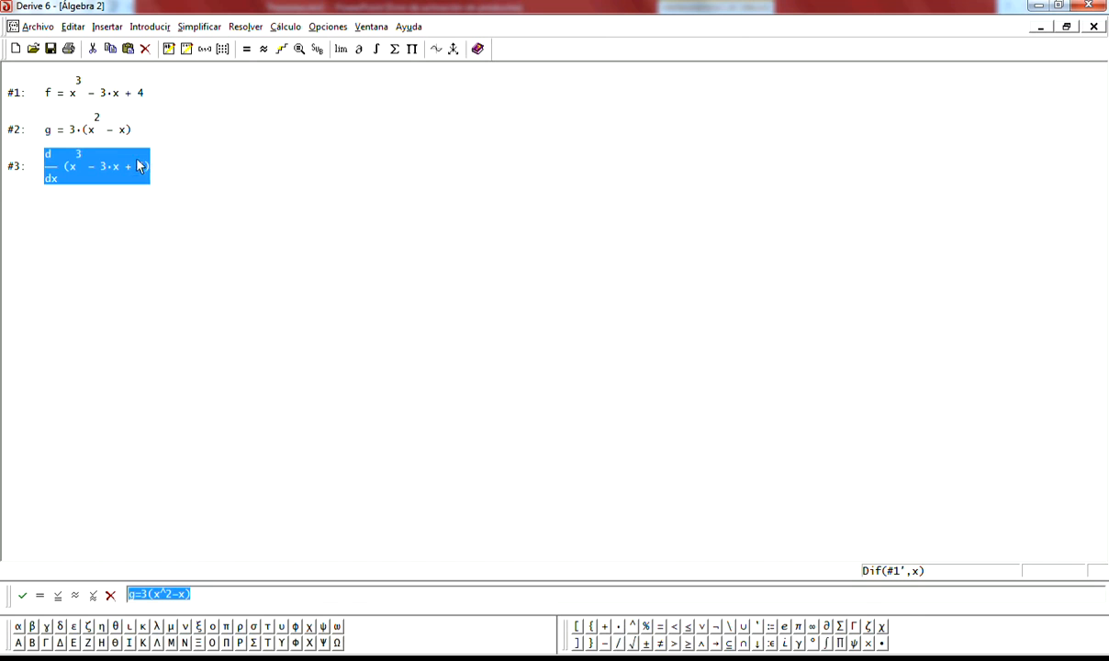
{"action": "left_click", "coordinate": [247, 52]}
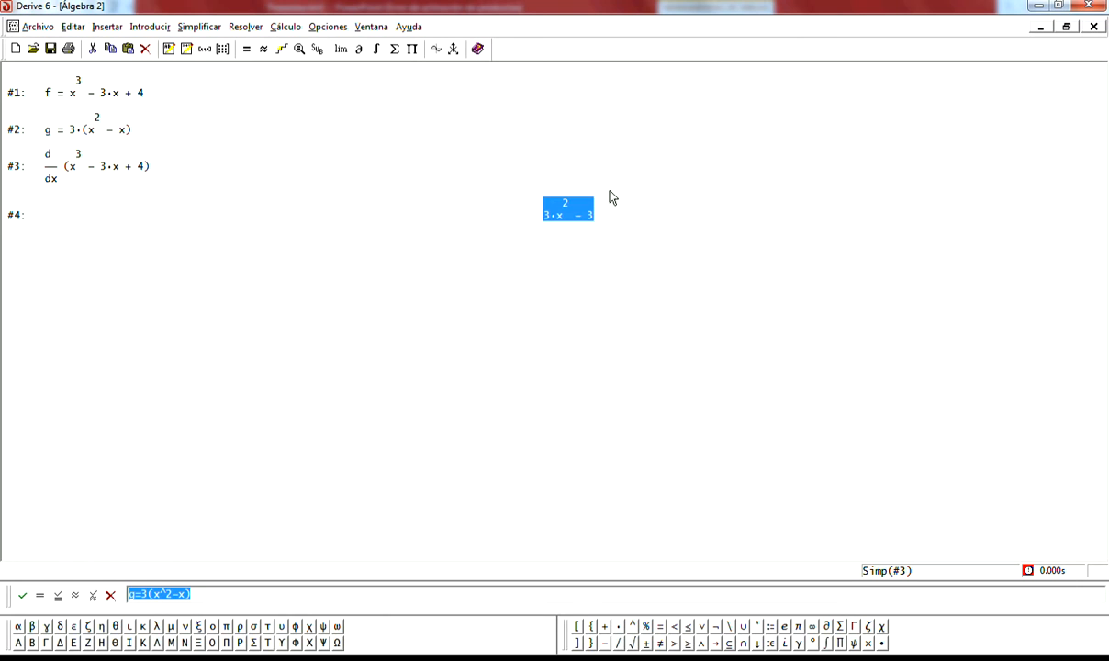
- Insert the first-order derivative with respect to x of the whole equation g=3(x^2-x) and simplify it
{"action": "left_click", "coordinate": [105, 137]}
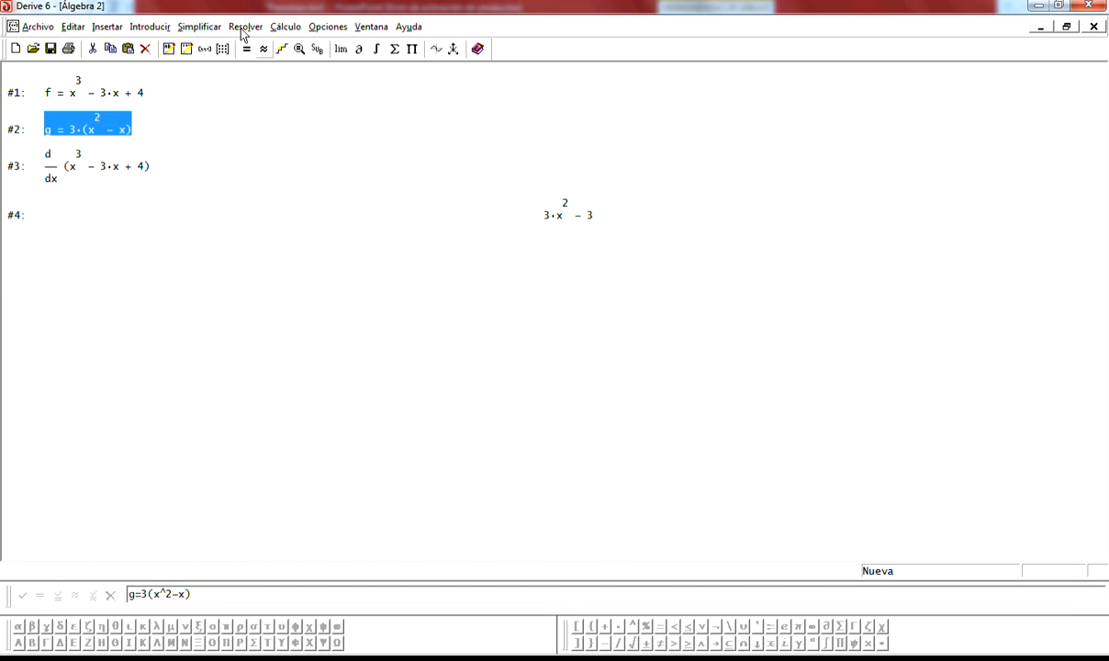
{"action": "left_click", "coordinate": [285, 28]}
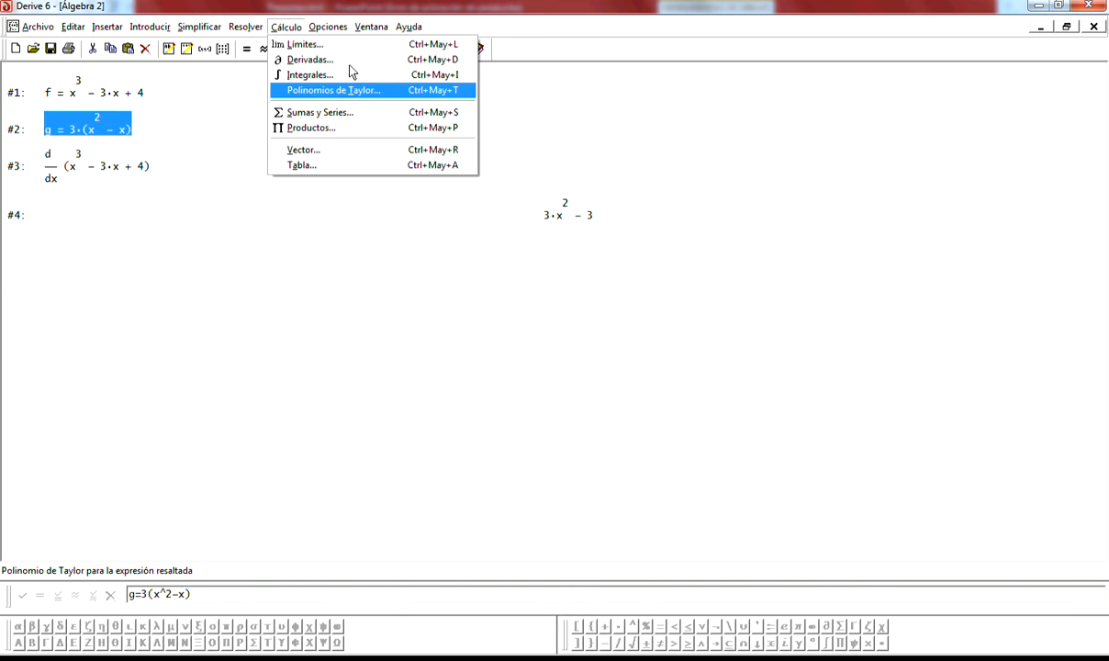
{"action": "left_click", "coordinate": [332, 57]}
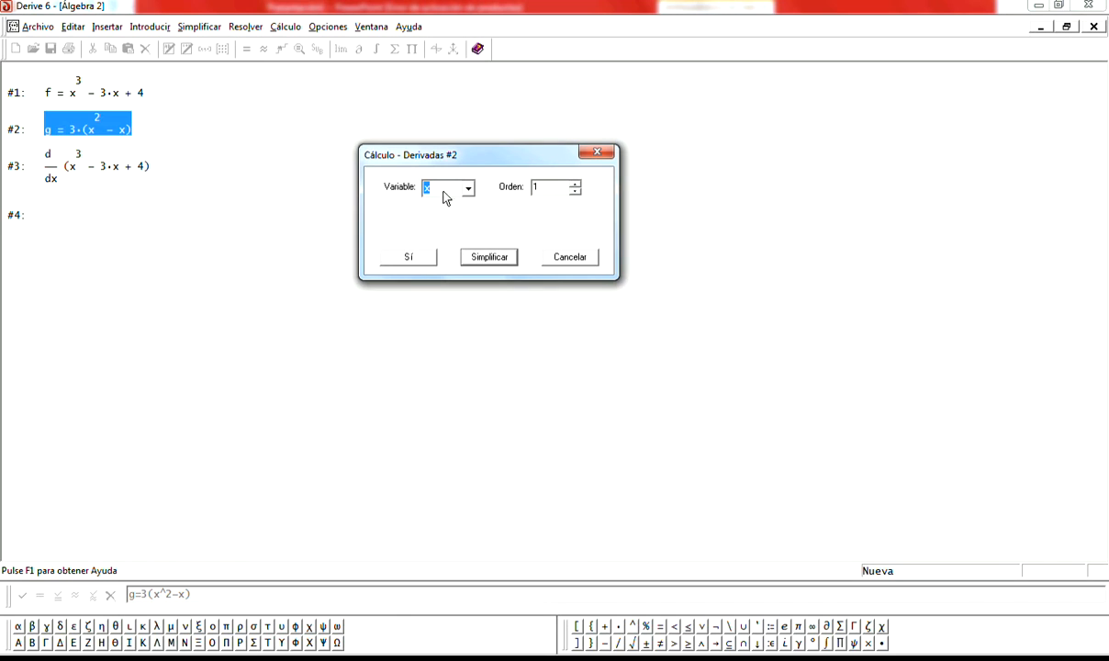
{"action": "left_click", "coordinate": [408, 259]}
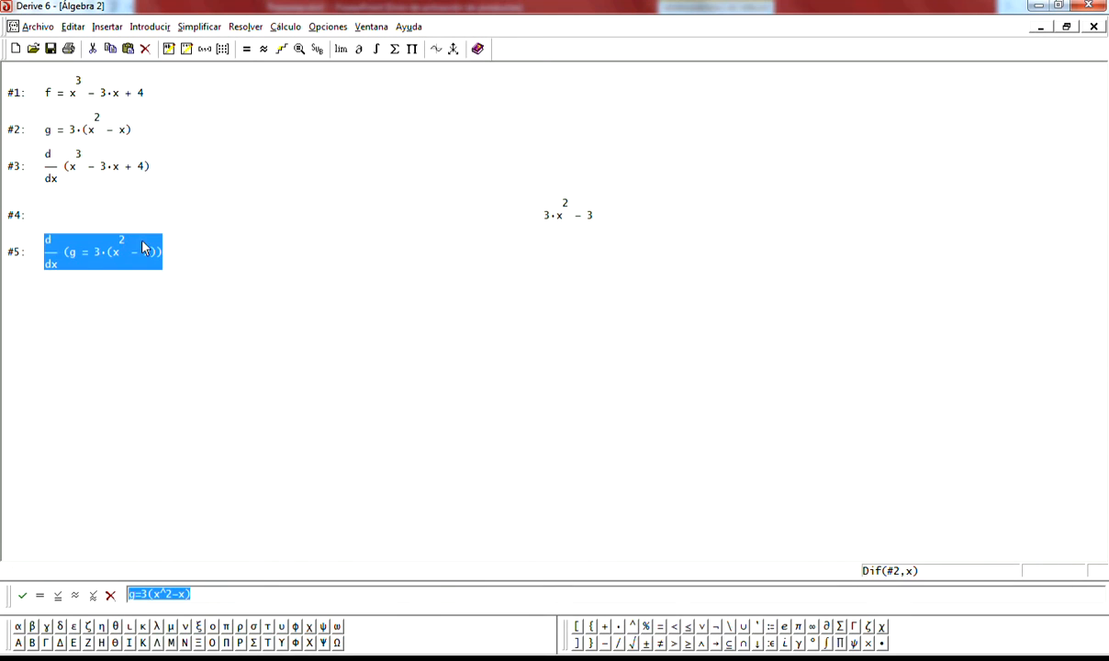
{"action": "left_click", "coordinate": [245, 48]}
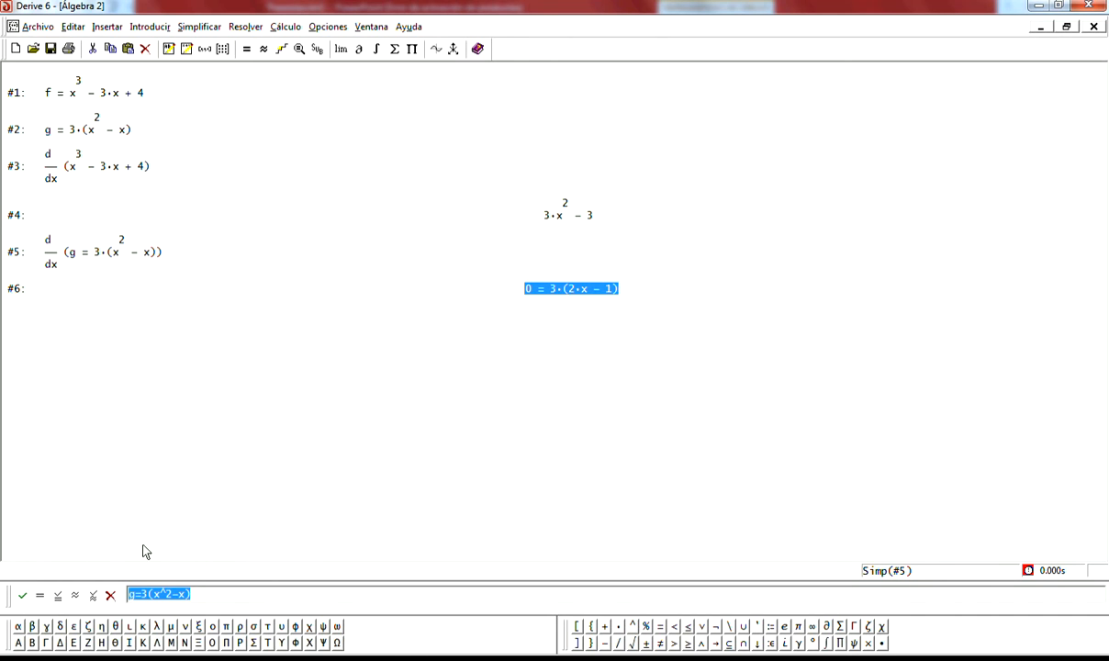
- Clear the old entry and add g's derivative as the new expression y=3(2x-1)
{"action": "left_click", "coordinate": [211, 601]}
{"action": "key", "text": "BackSpace"}
{"action": "key", "text": "BackSpace"}
{"action": "key", "text": "BackSpace"}
{"action": "key", "text": "BackSpace"}
{"action": "key", "text": "BackSpace"}
{"action": "key", "text": "BackSpace"}
{"action": "key", "text": "BackSpace"}
{"action": "key", "text": "BackSpace"}
{"action": "key", "text": "BackSpace"}
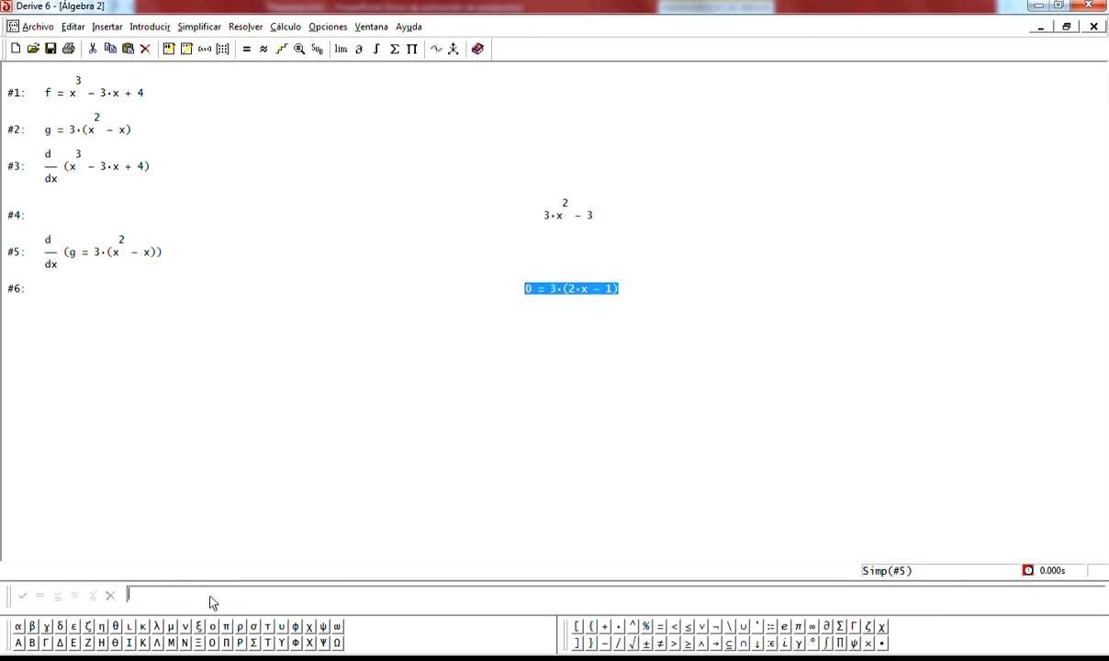
{"action": "type", "text": "y="}
{"action": "type", "text": "3(2x-1)"}
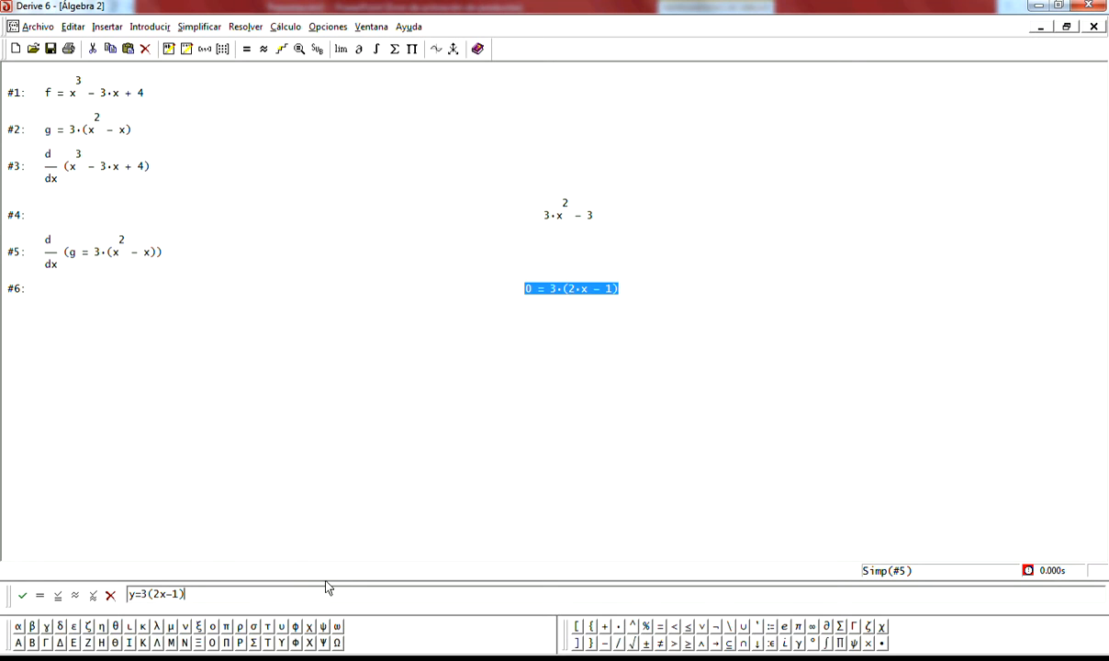
{"action": "key", "text": "Return"}
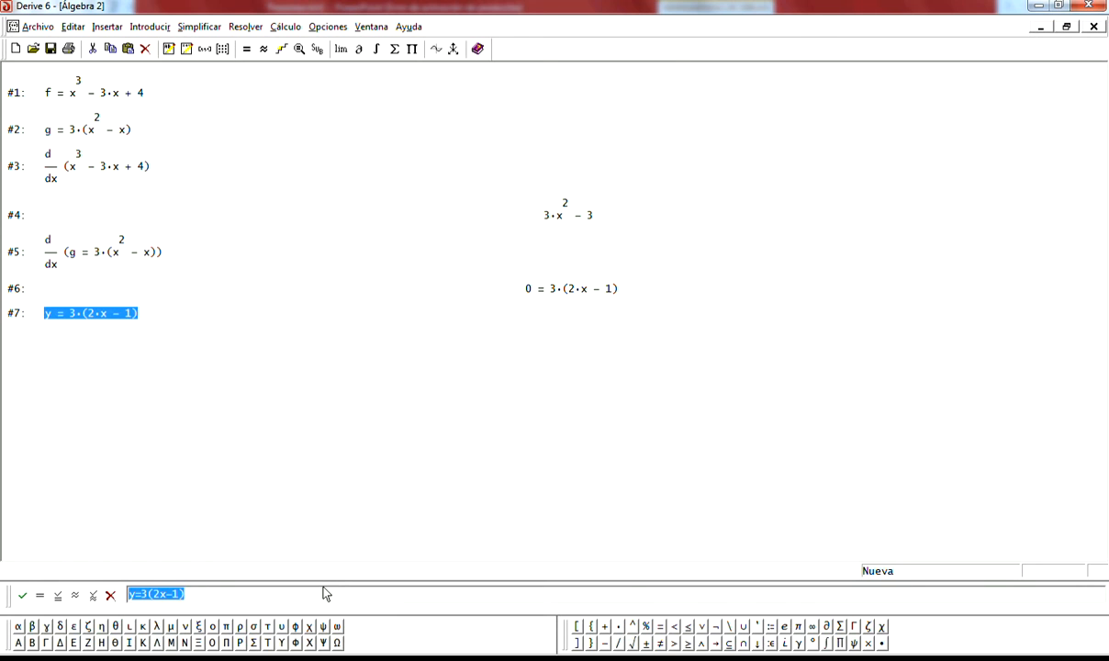
- Add f's derivative as the new expression y=3x^2-3
{"action": "key", "text": "BackSpace"}
{"action": "type", "text": "y"}
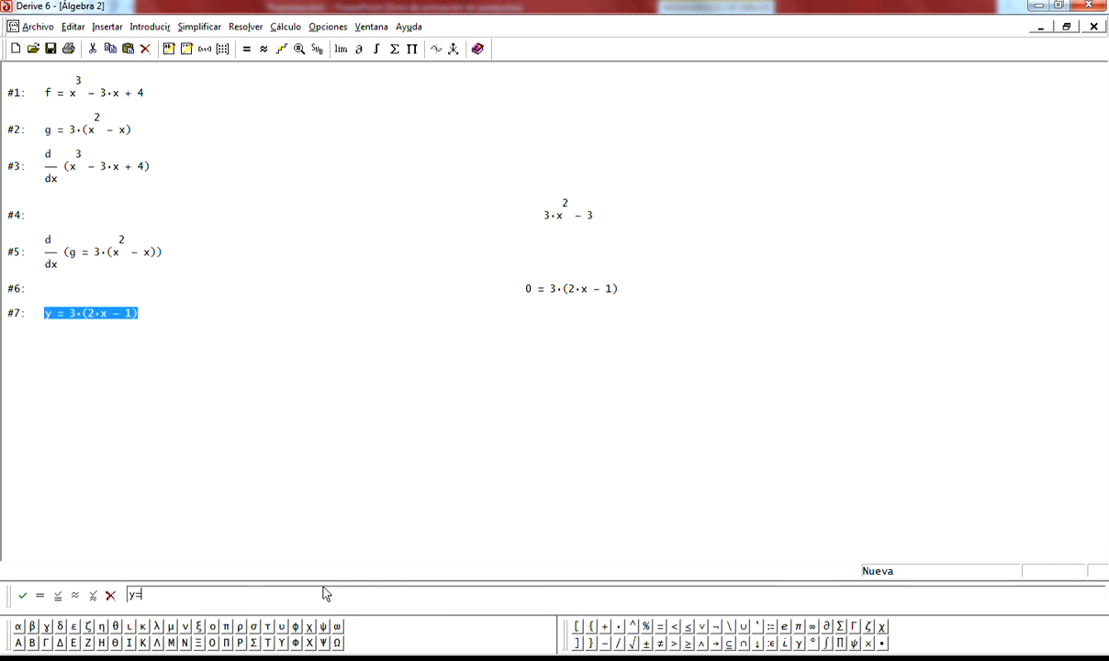
{"action": "type", "text": "=3x"}
{"action": "left_click", "coordinate": [633, 626]}
{"action": "type", "text": "2-3"}
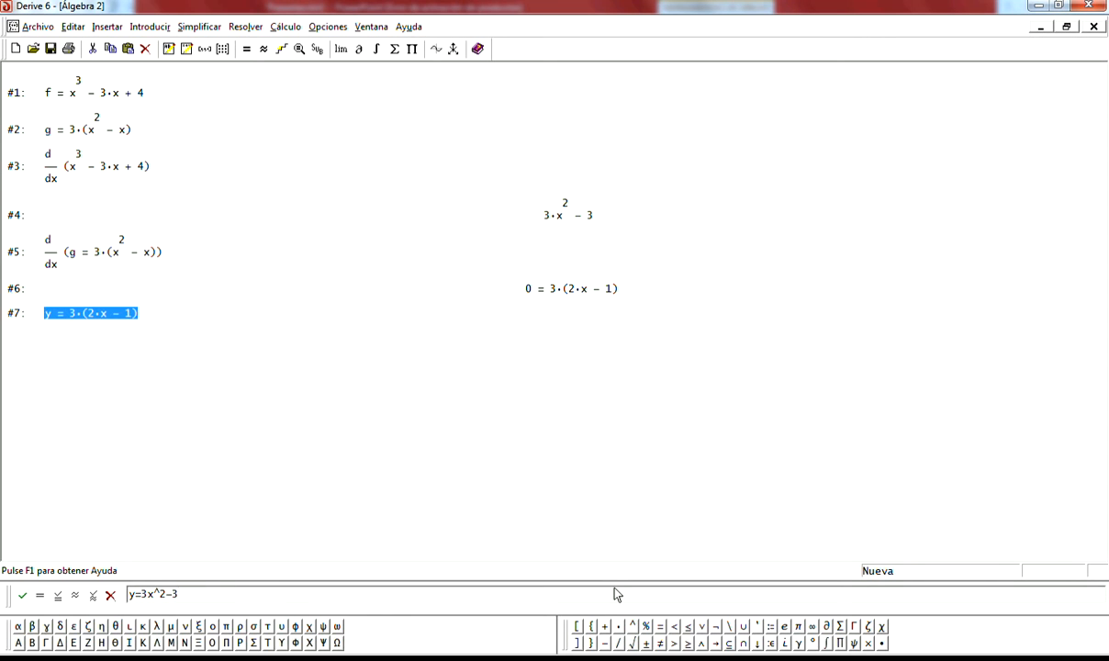
{"action": "key", "text": "Return"}
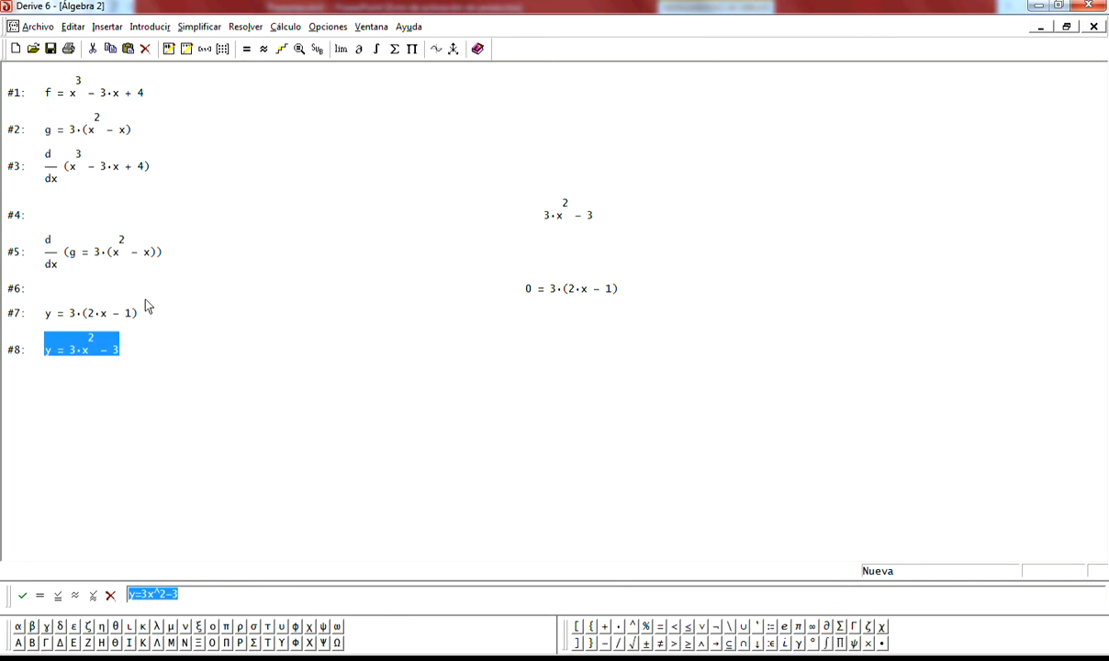
{"action": "left_click", "coordinate": [125, 312]}
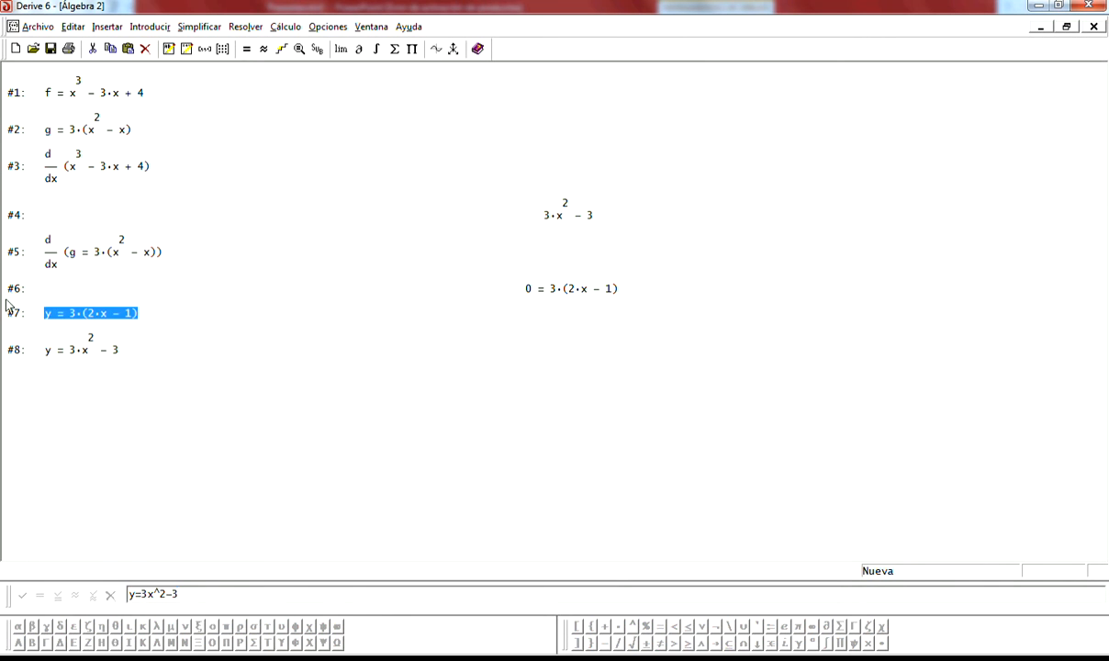
{"action": "left_click", "coordinate": [66, 337]}
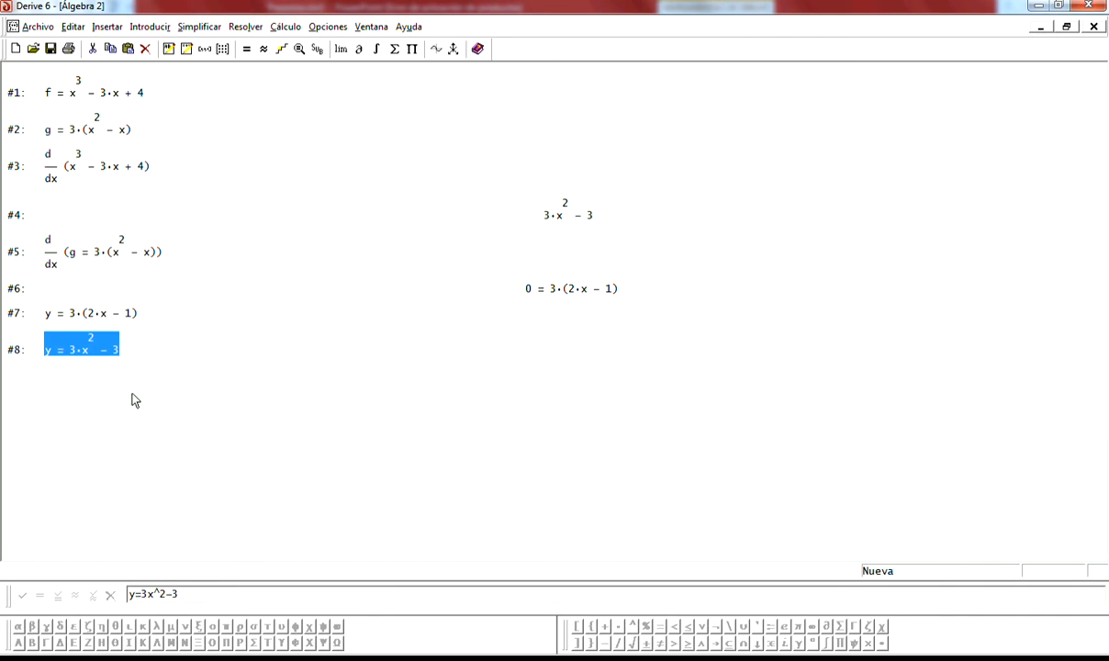
{"action": "left_click", "coordinate": [137, 313]}
{"action": "left_click", "coordinate": [99, 348]}
{"action": "left_click", "coordinate": [117, 315]}
{"action": "left_click", "coordinate": [104, 351]}
{"action": "left_click", "coordinate": [117, 317]}
{"action": "left_click", "coordinate": [102, 350]}
{"action": "left_click", "coordinate": [98, 315]}
{"action": "left_click", "coordinate": [95, 348]}
{"action": "left_click", "coordinate": [89, 313]}
{"action": "left_click", "coordinate": [105, 347]}
{"action": "left_click", "coordinate": [118, 314]}
{"action": "left_click", "coordinate": [92, 350]}
- Open a new 2D graph window and tile it vertically beside the algebra worksheet
{"action": "left_click", "coordinate": [372, 28]}
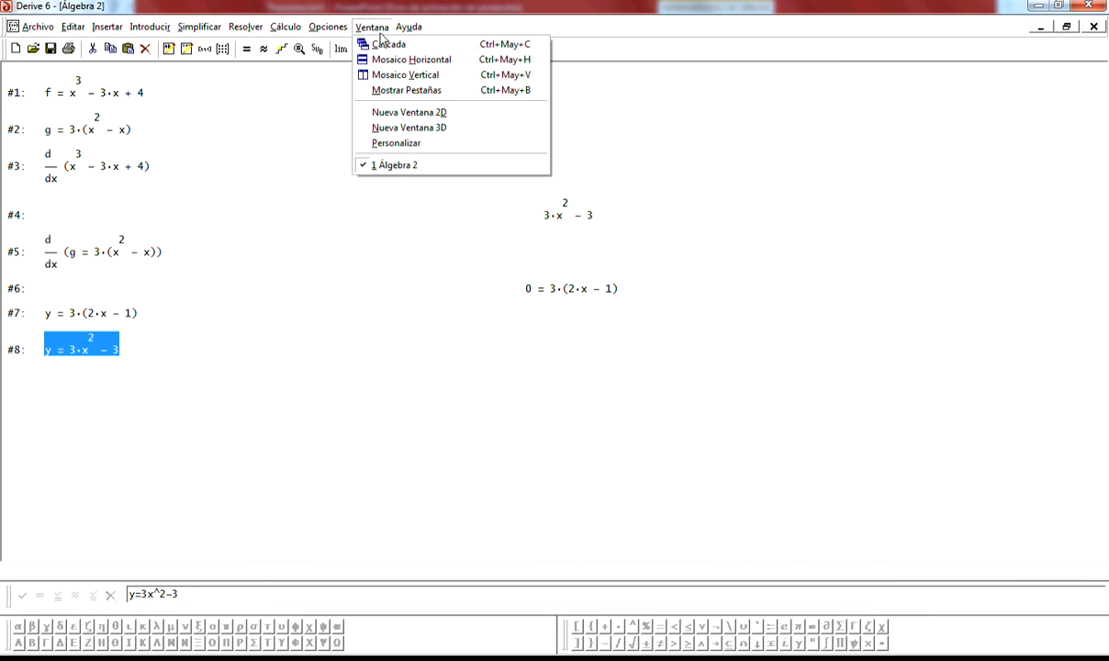
{"action": "left_click", "coordinate": [410, 114]}
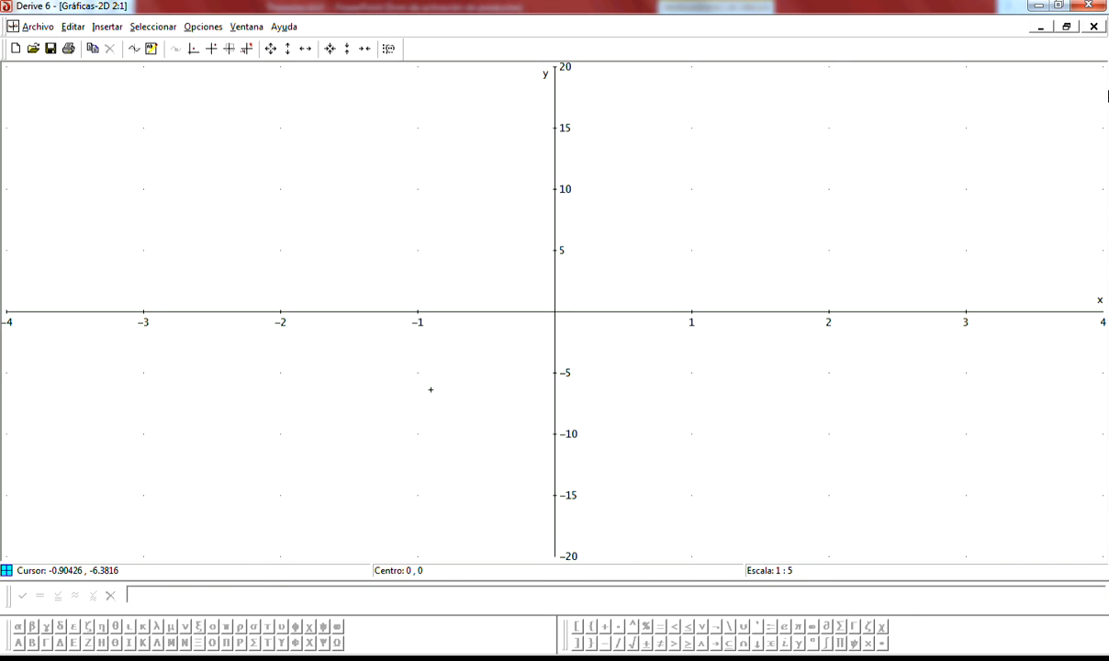
{"action": "left_click", "coordinate": [241, 28]}
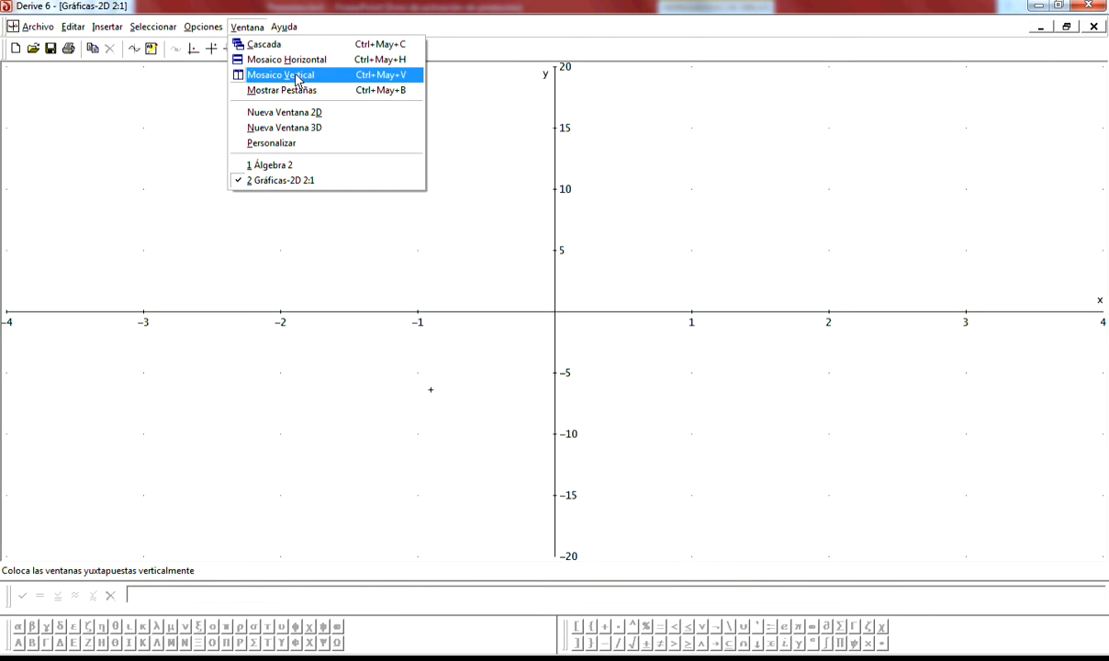
{"action": "left_click", "coordinate": [296, 81]}
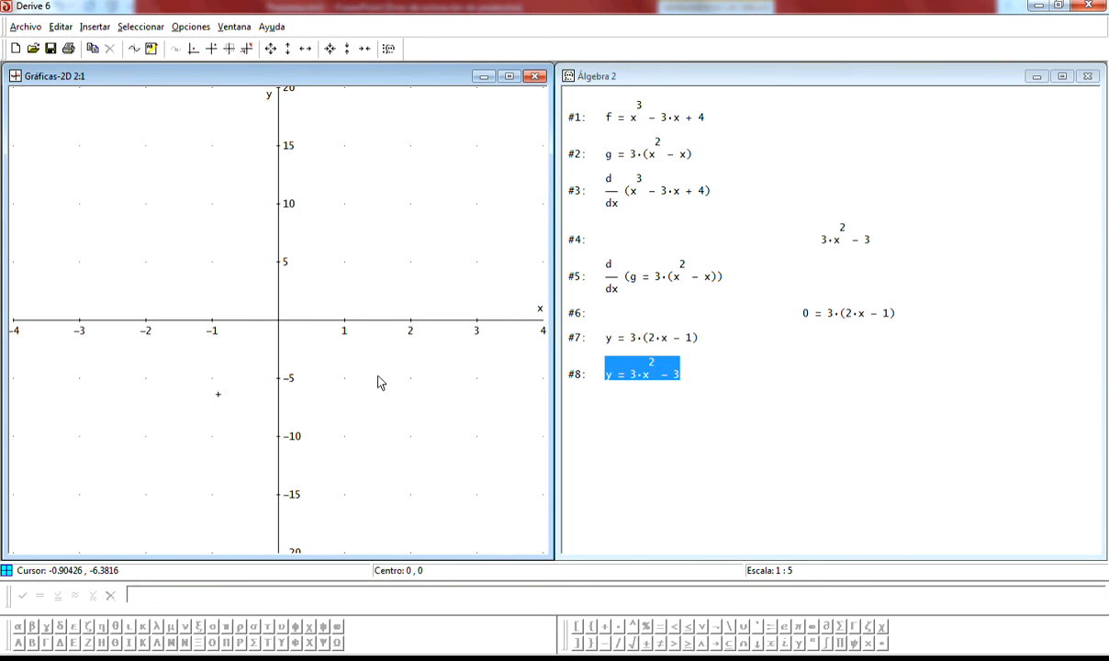
- Plot the line y=3(2x-1), expression #7, in the 2D graph window
{"action": "left_click", "coordinate": [648, 342]}
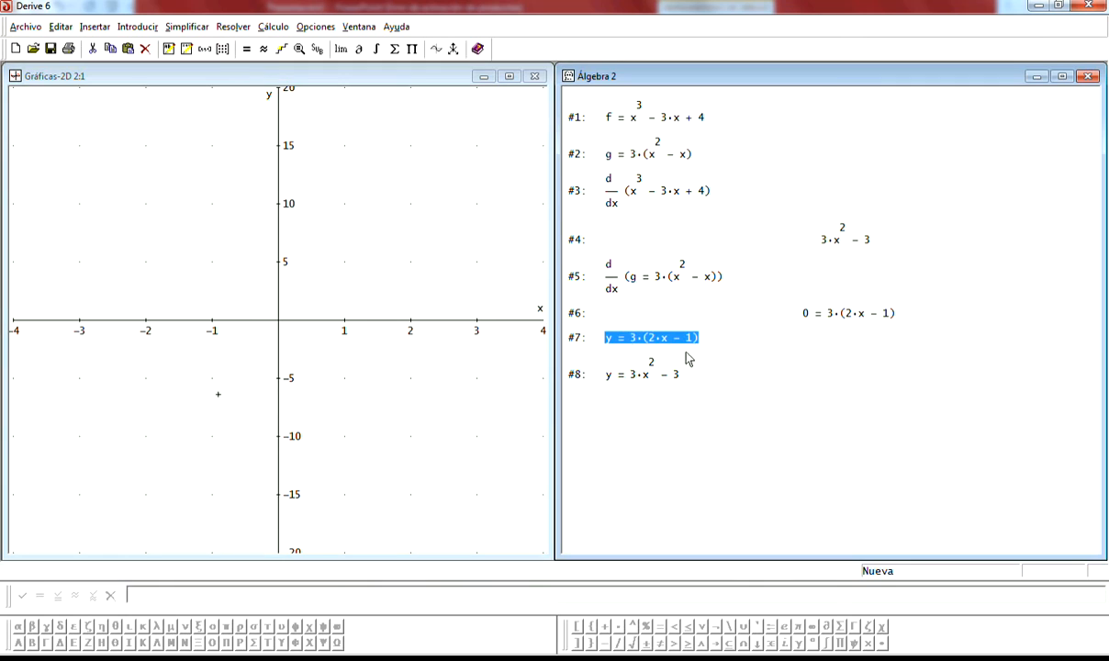
{"action": "left_click", "coordinate": [673, 375]}
{"action": "left_click", "coordinate": [662, 342]}
{"action": "left_click", "coordinate": [179, 185]}
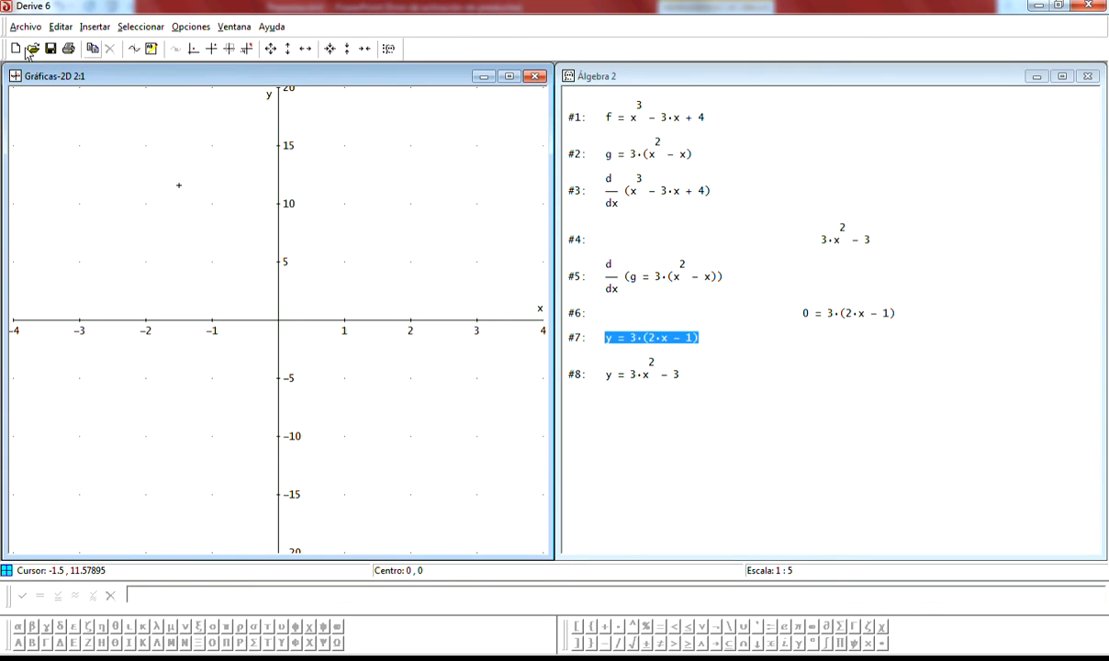
{"action": "left_click", "coordinate": [134, 54]}
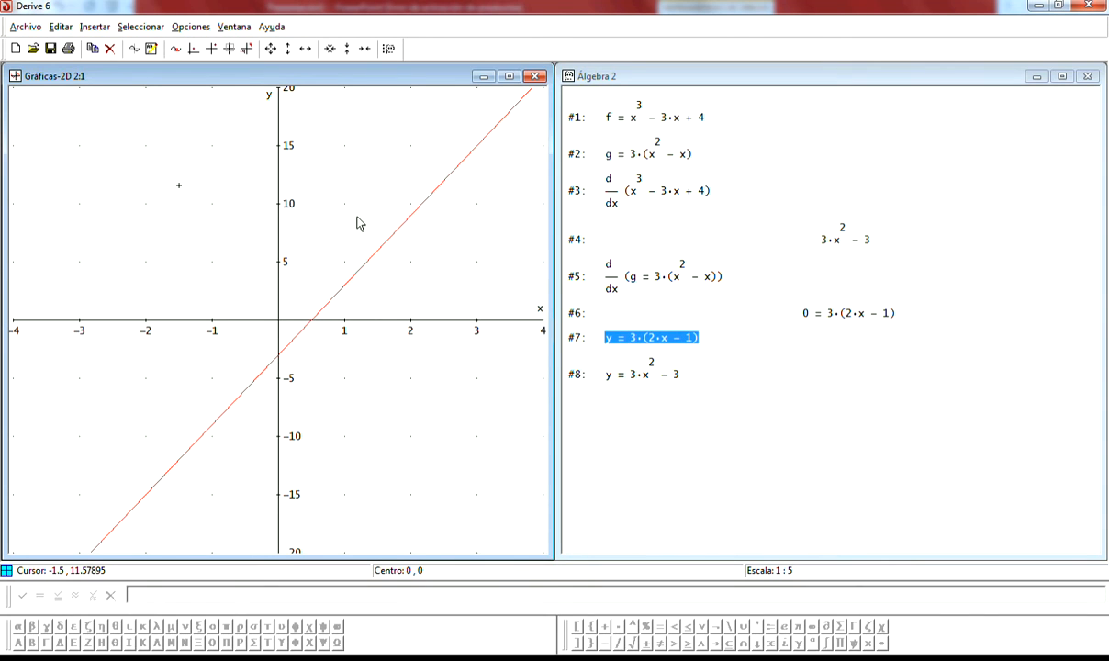
- Plot the parabola y=3x^2-3, expression #8, in the same 2D graph window
{"action": "left_click", "coordinate": [647, 379]}
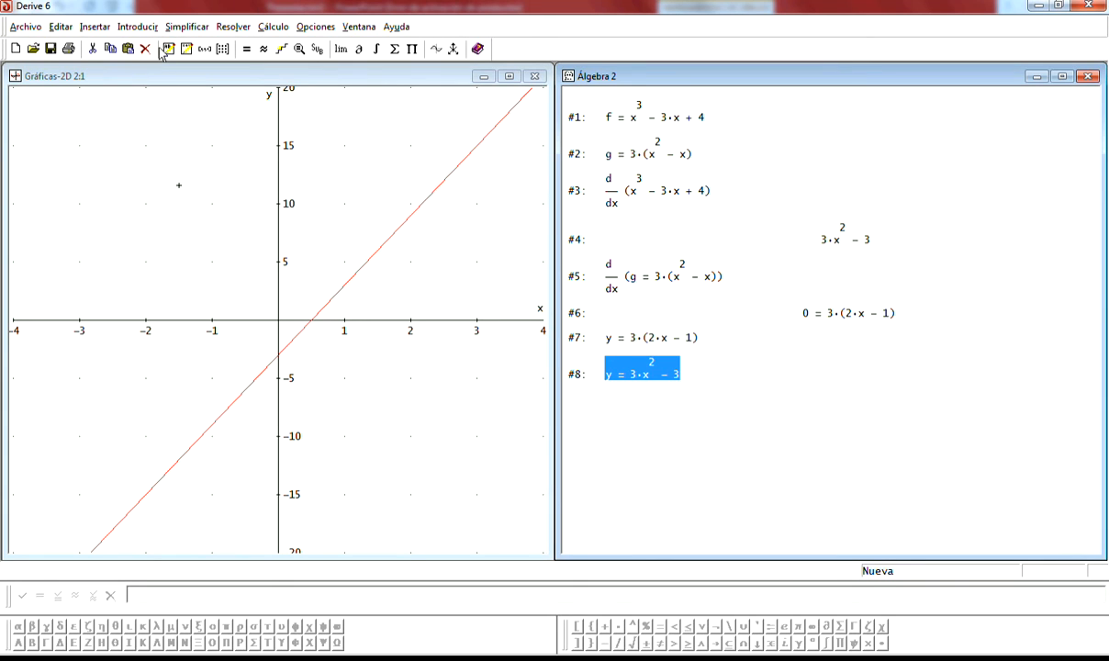
{"action": "left_click", "coordinate": [165, 49]}
{"action": "left_click", "coordinate": [130, 49]}
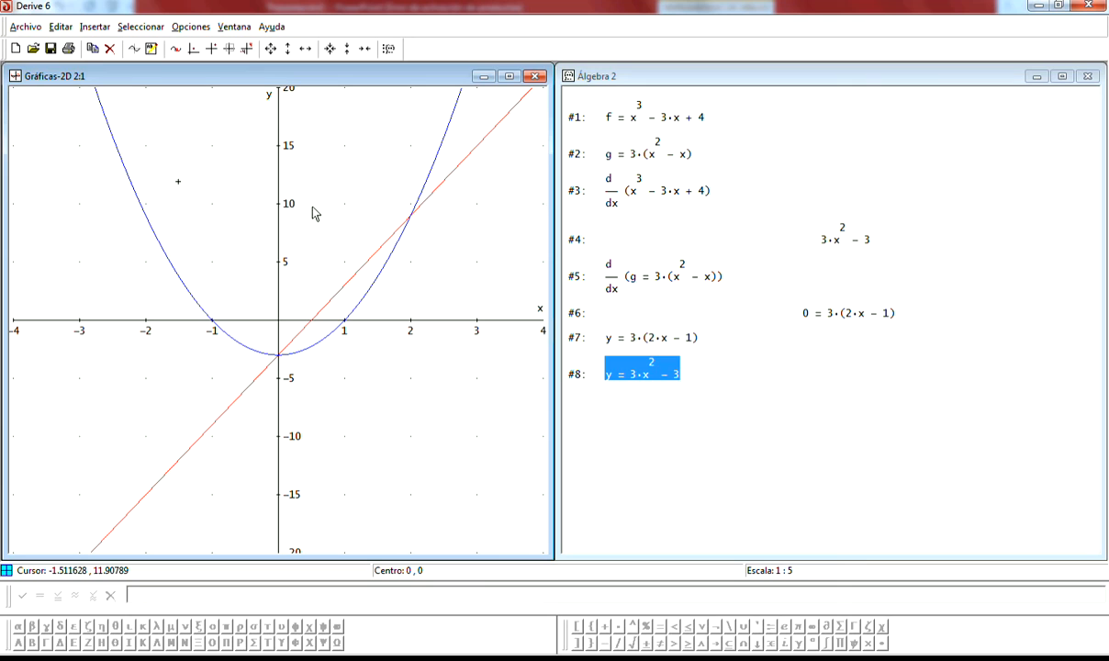
{"action": "left_click", "coordinate": [26, 28]}
{"action": "left_click", "coordinate": [380, 324]}
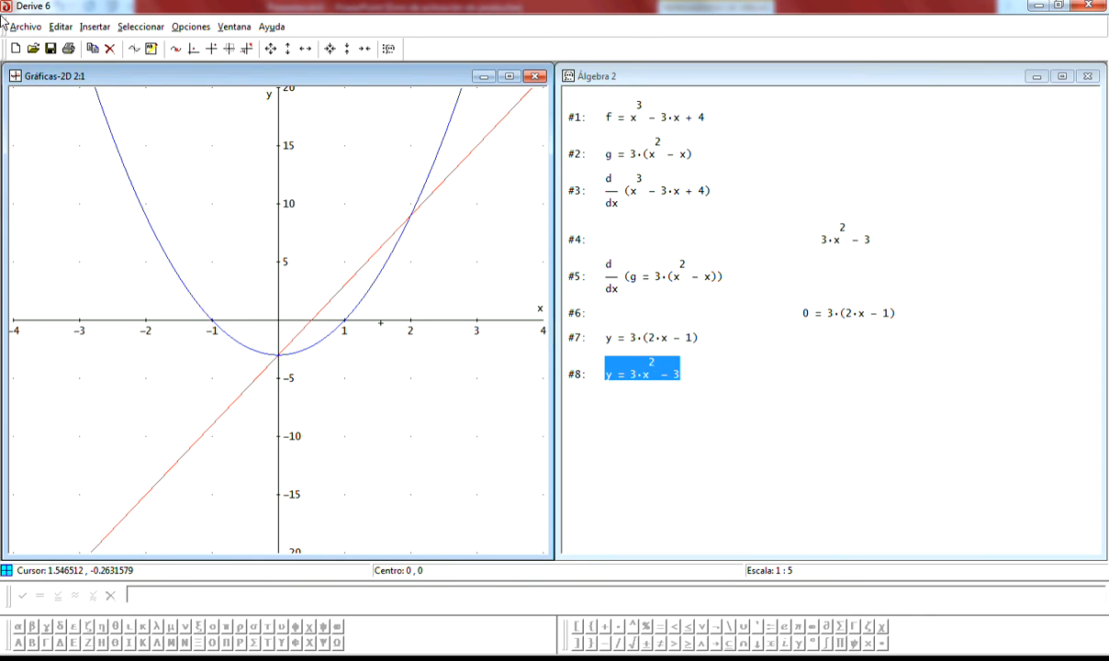
- Embed the 2D graph of both derivatives in the algebra worksheet below expression #8 and close the graph window
{"action": "left_click", "coordinate": [32, 30]}
{"action": "left_click", "coordinate": [46, 98]}
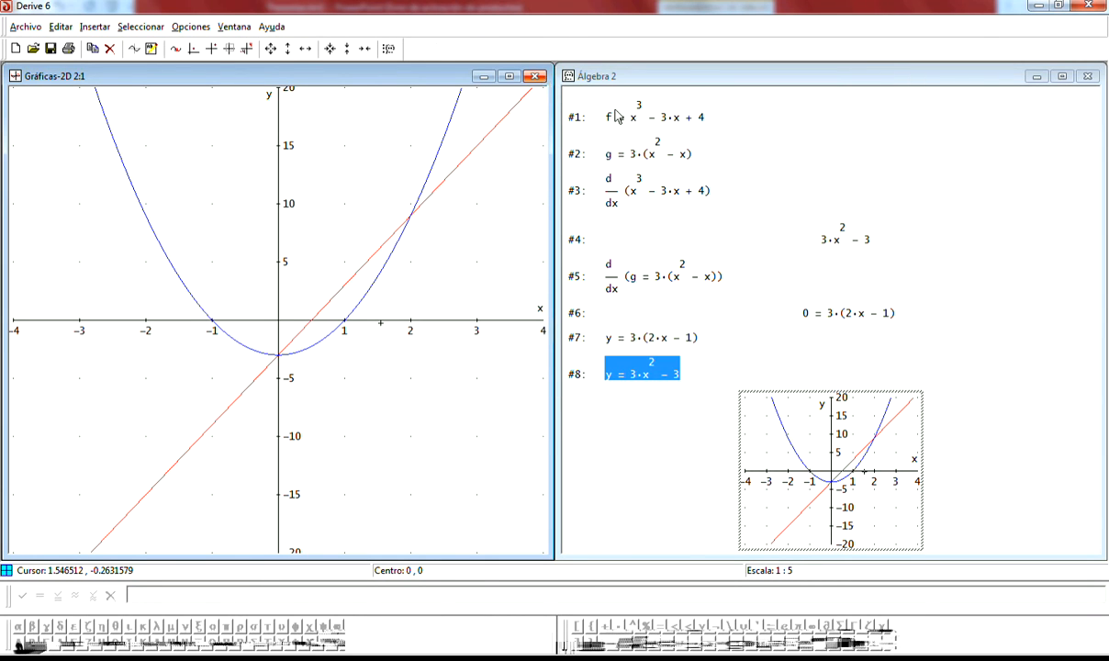
{"action": "key", "text": "ctrl+F4"}
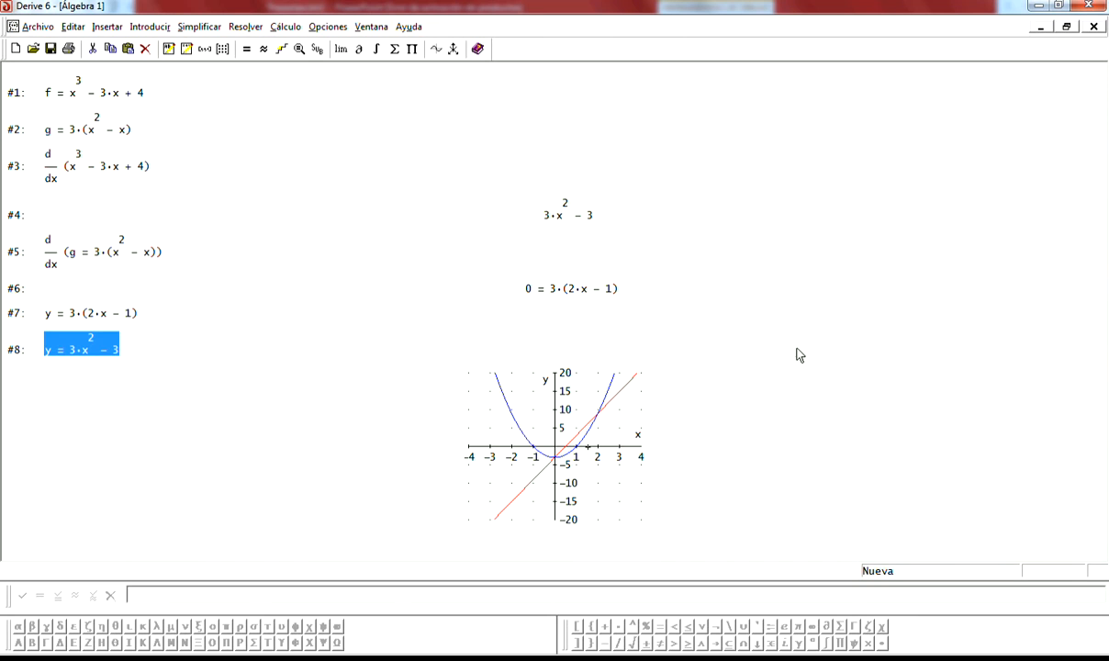
- Set up a one-equation system with 3x^2-3=3(2x-1) as an unevaluated SOLVE expression and simplify it to obtain the x values
{"action": "left_click", "coordinate": [518, 597]}
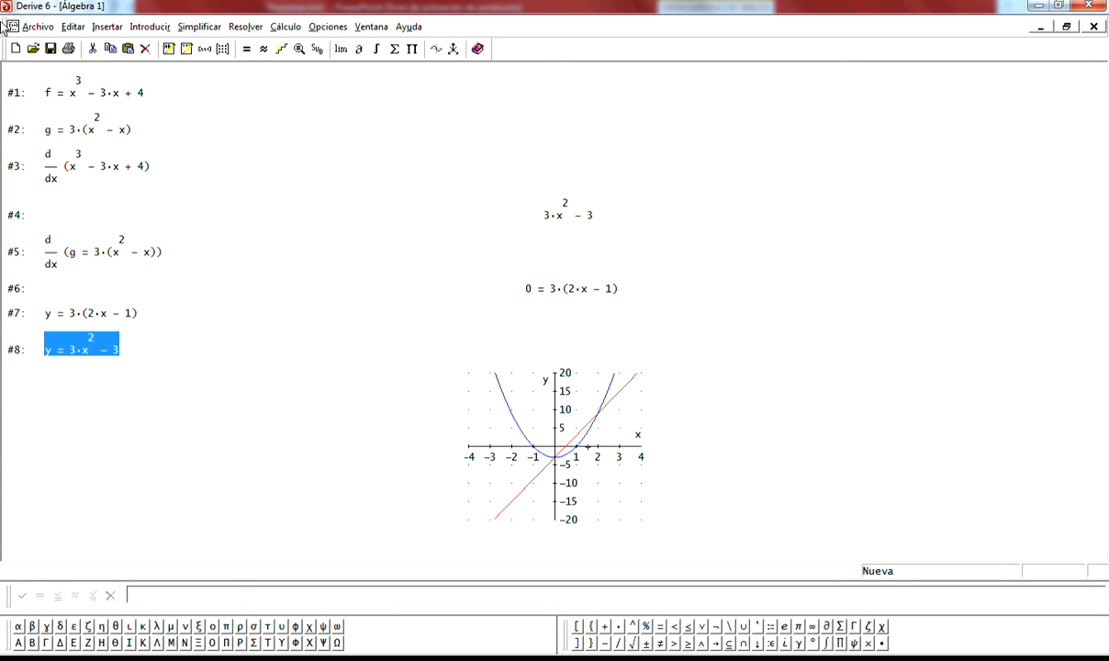
{"action": "left_click", "coordinate": [249, 28]}
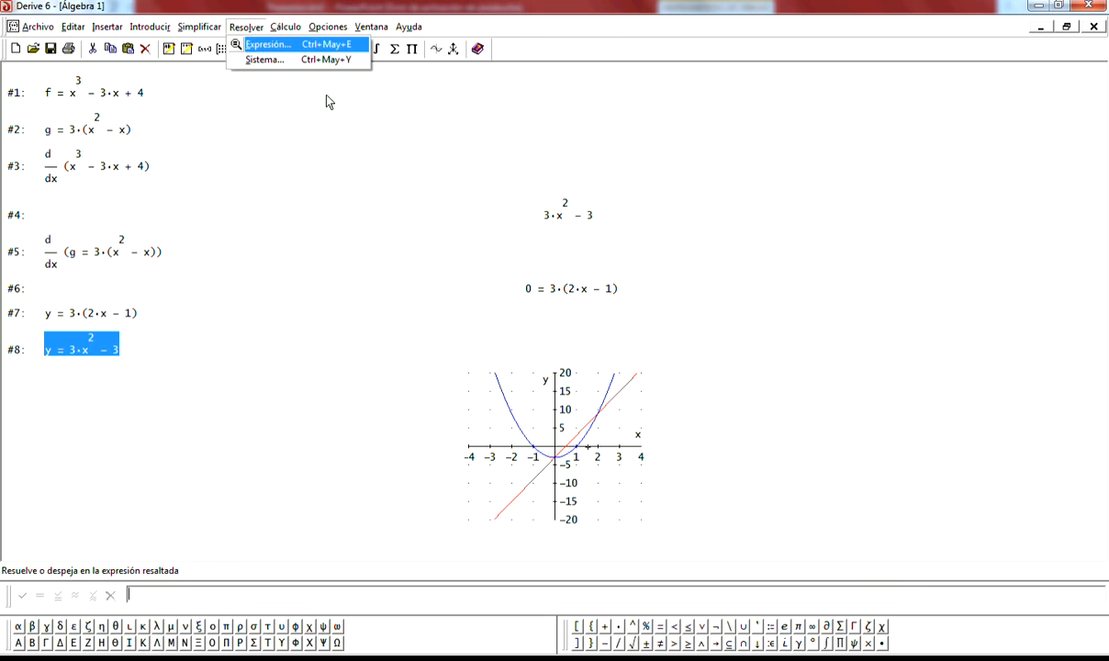
{"action": "left_click", "coordinate": [257, 59]}
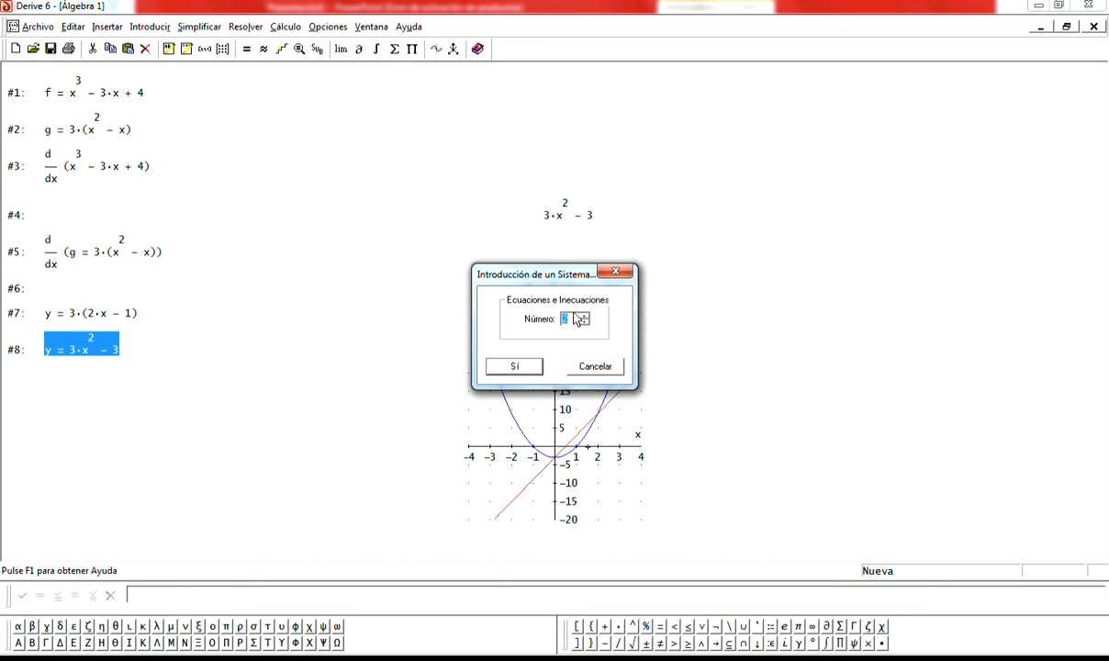
{"action": "left_click", "coordinate": [583, 324]}
{"action": "key", "text": "Return"}
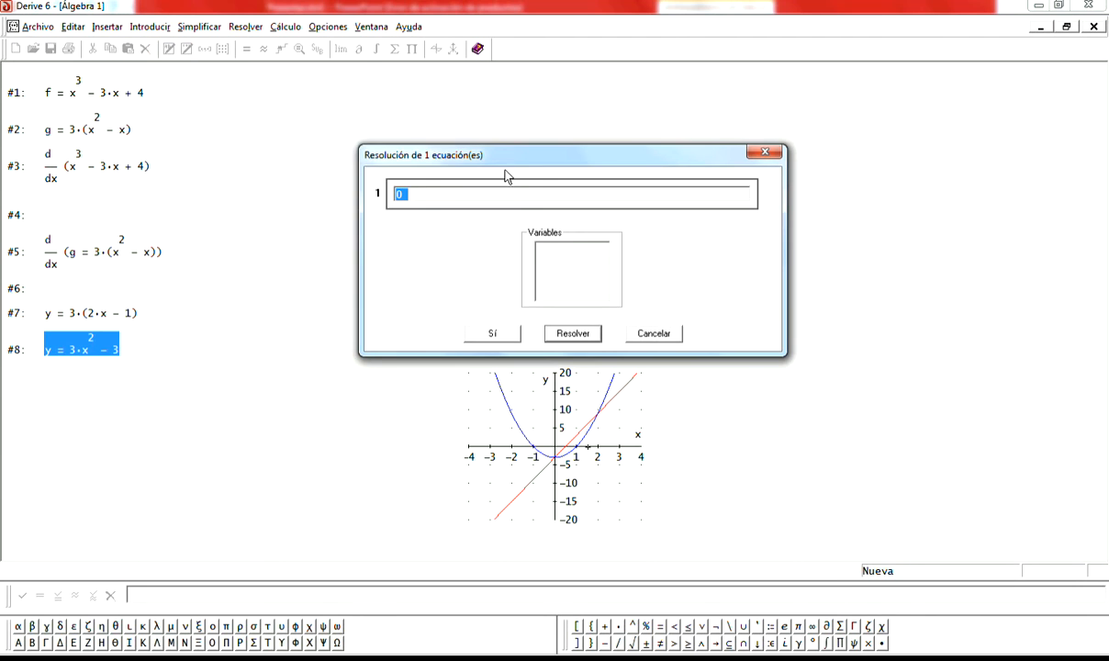
{"action": "key", "text": "BackSpace"}
{"action": "type", "text": "3x"}
{"action": "left_click", "coordinate": [635, 628]}
{"action": "type", "text": "2"}
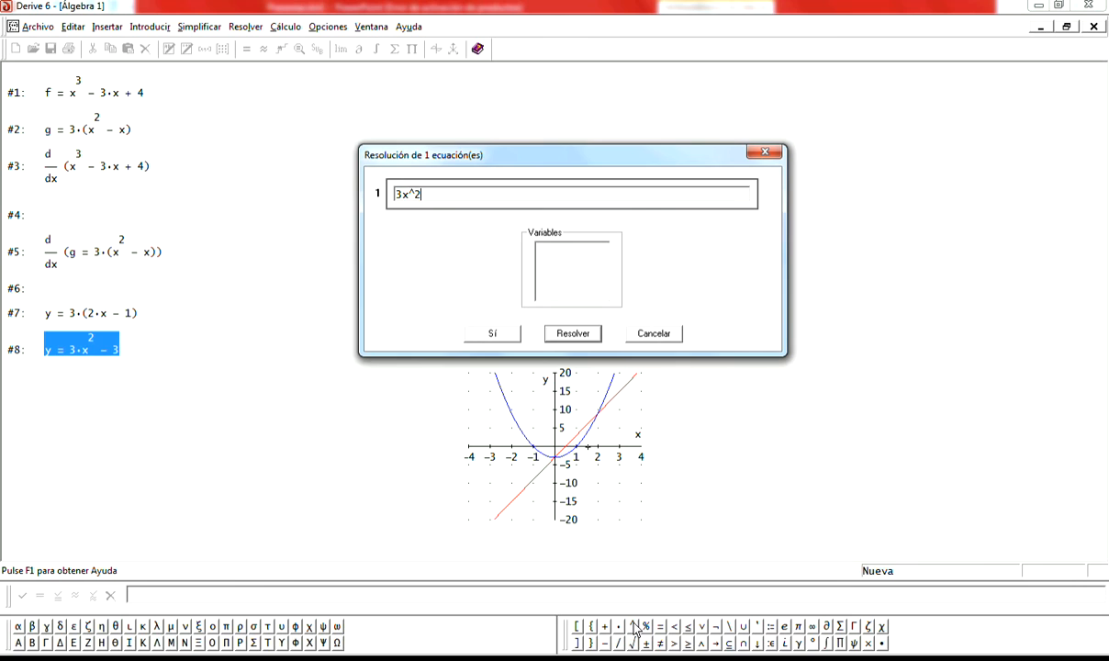
{"action": "type", "text": "-3=3(2x-1)"}
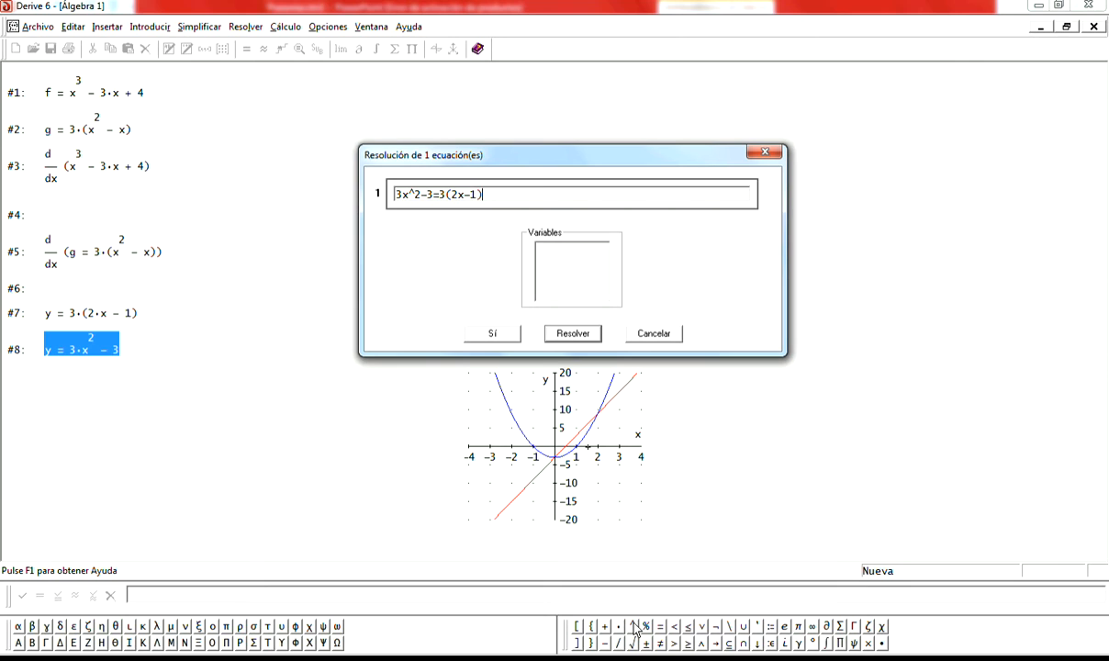
{"action": "left_click", "coordinate": [494, 332]}
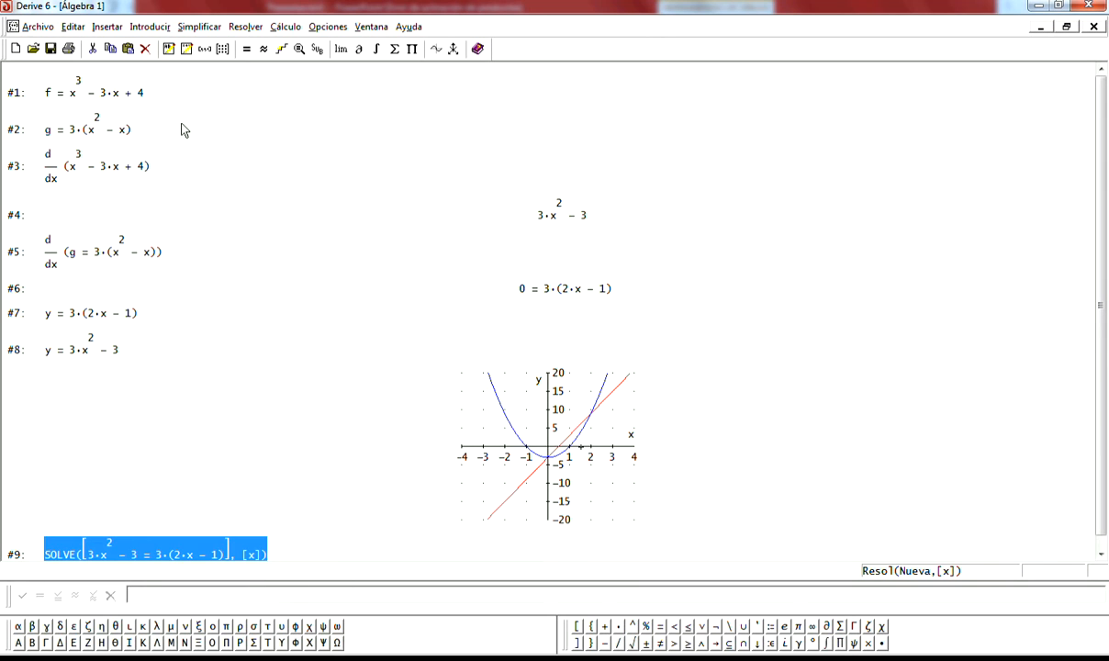
{"action": "left_click", "coordinate": [246, 48]}
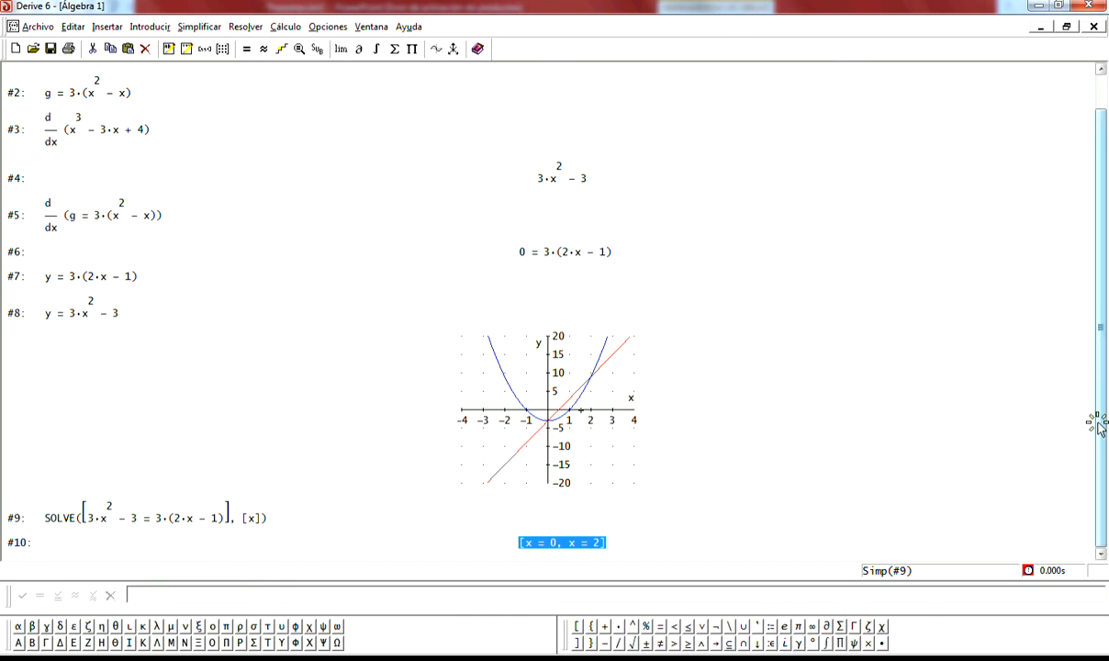
- Add a copy of f = x^3-3x+4, expression #1, at the end of the worksheet and clear the entry line
{"action": "scroll", "coordinate": [826, 230], "scroll_direction": "up", "scroll_amount": 1}
{"action": "left_click", "coordinate": [90, 94]}
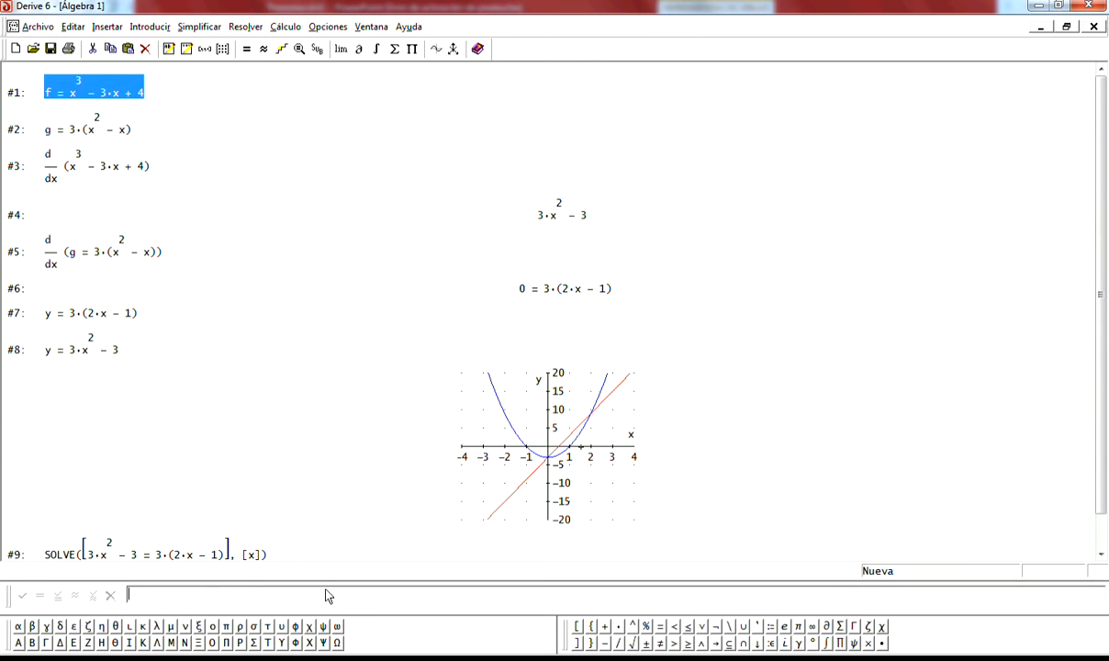
{"action": "key", "text": "F3"}
{"action": "key", "text": "Return"}
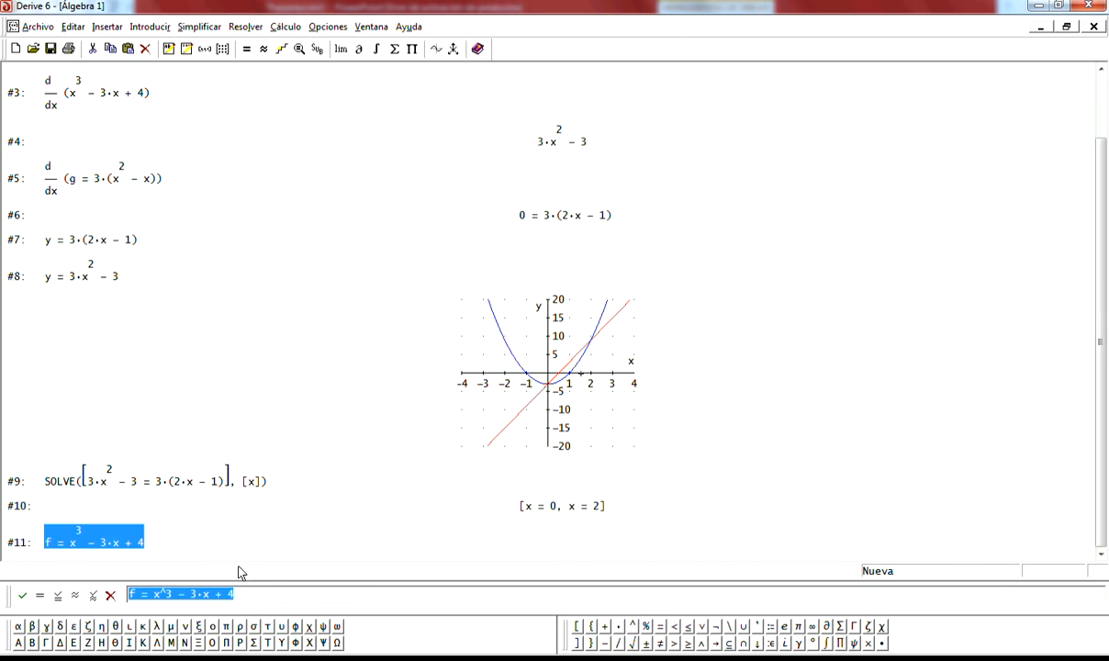
{"action": "key", "text": "Delete"}
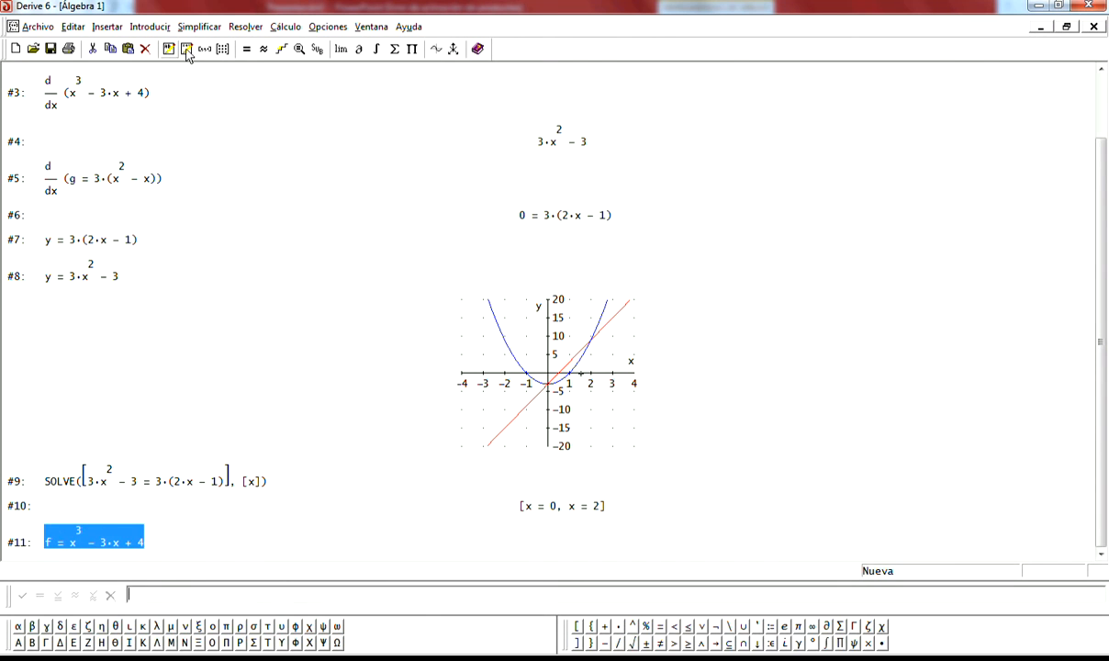
- Substitute 0 for x in the copied f expression, #11, and simplify the result
{"action": "left_click", "coordinate": [209, 27]}
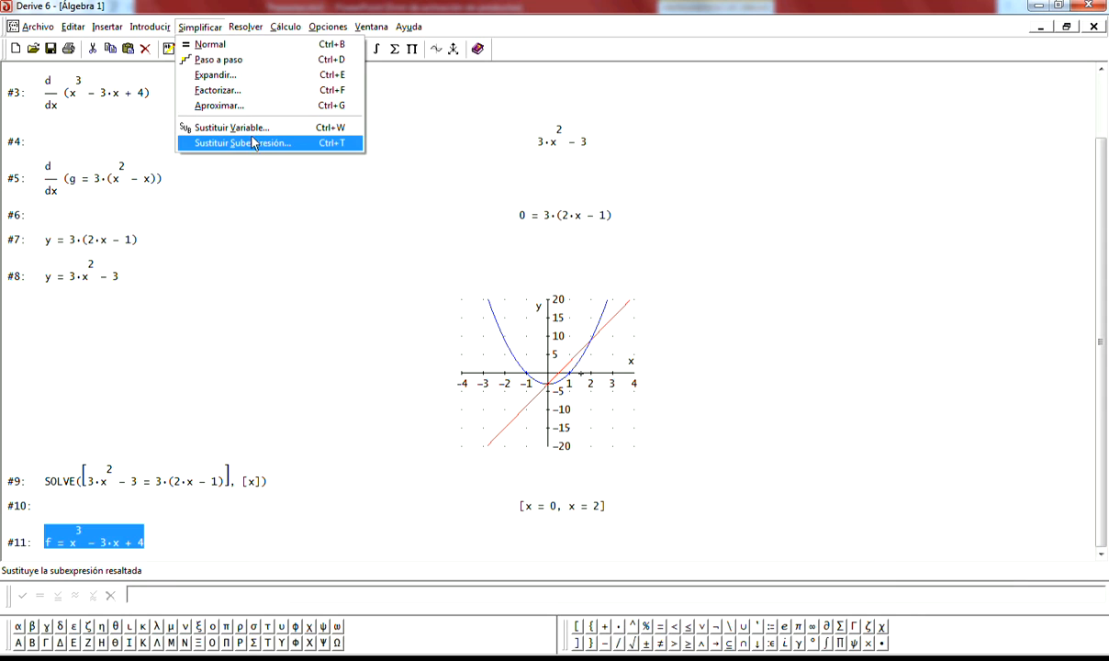
{"action": "left_click", "coordinate": [257, 130]}
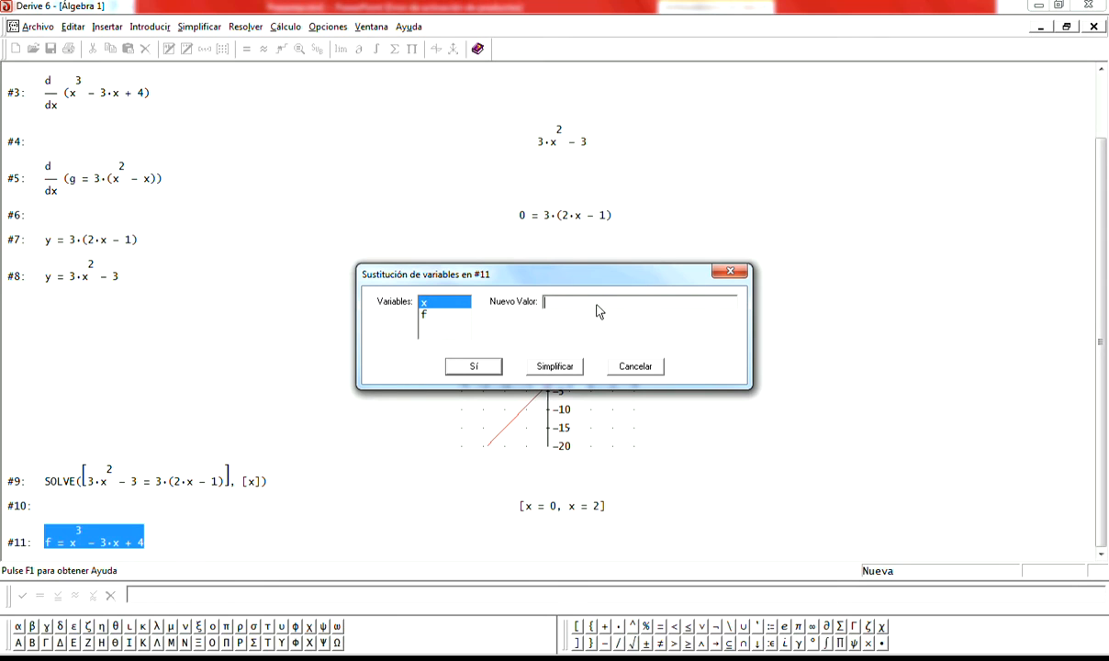
{"action": "type", "text": "0"}
{"action": "left_click", "coordinate": [474, 367]}
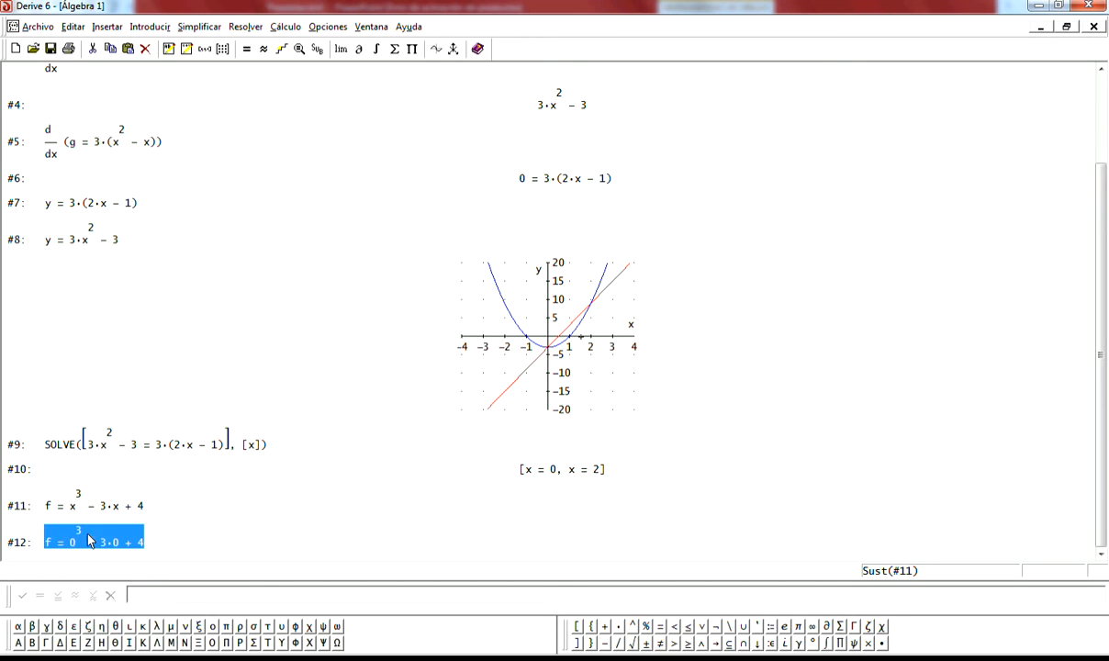
{"action": "left_click", "coordinate": [244, 49]}
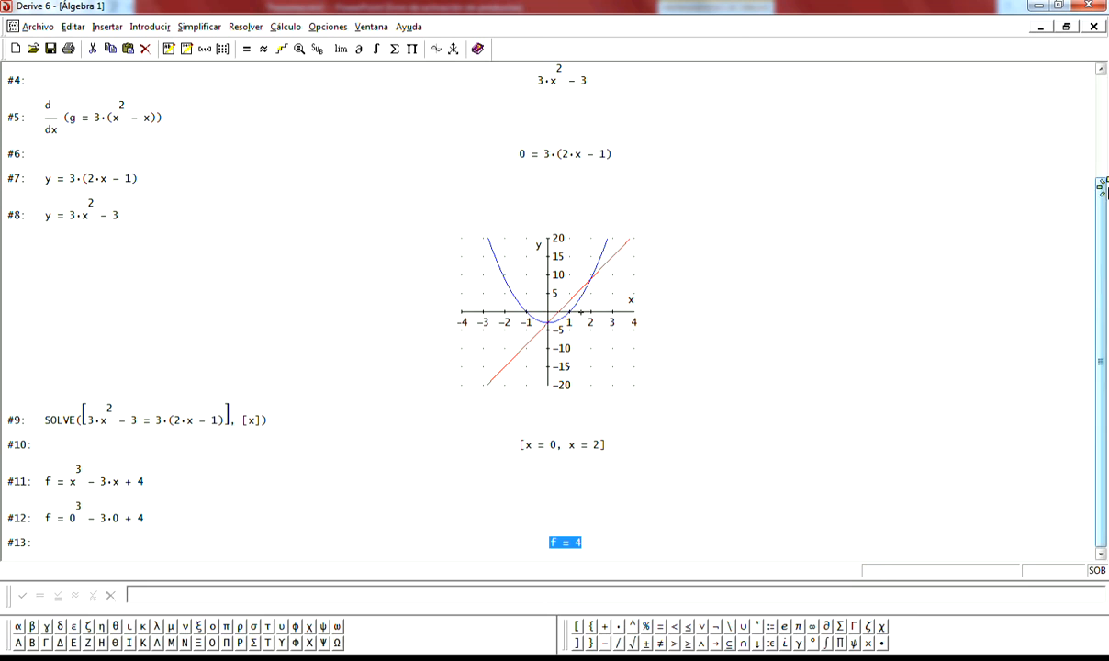
- Add a copy of g = 3(x^2-x), expression #2, at the end of the worksheet
{"action": "scroll", "coordinate": [553, 184], "scroll_direction": "up", "scroll_amount": 3}
{"action": "left_click", "coordinate": [112, 130]}
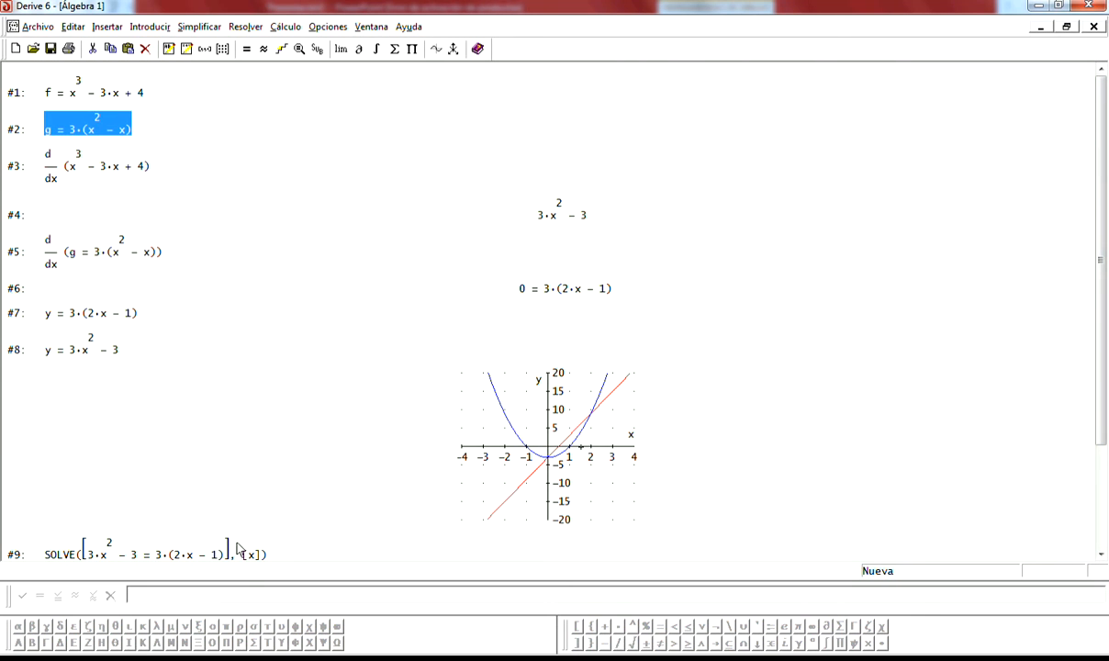
{"action": "key", "text": "F3"}
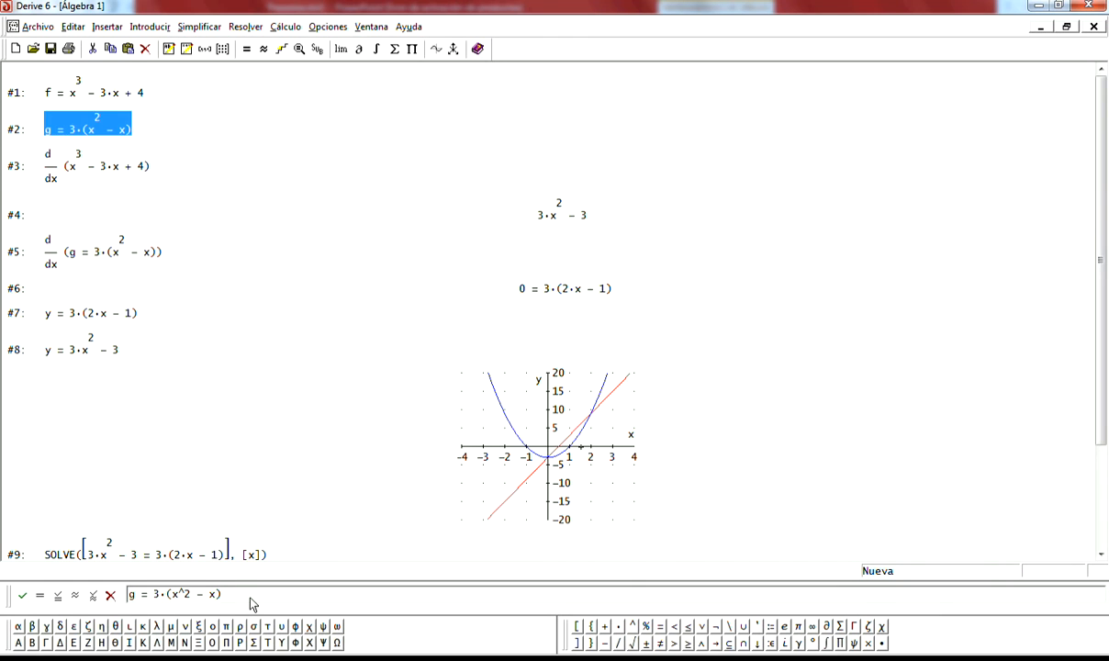
{"action": "key", "text": "Return"}
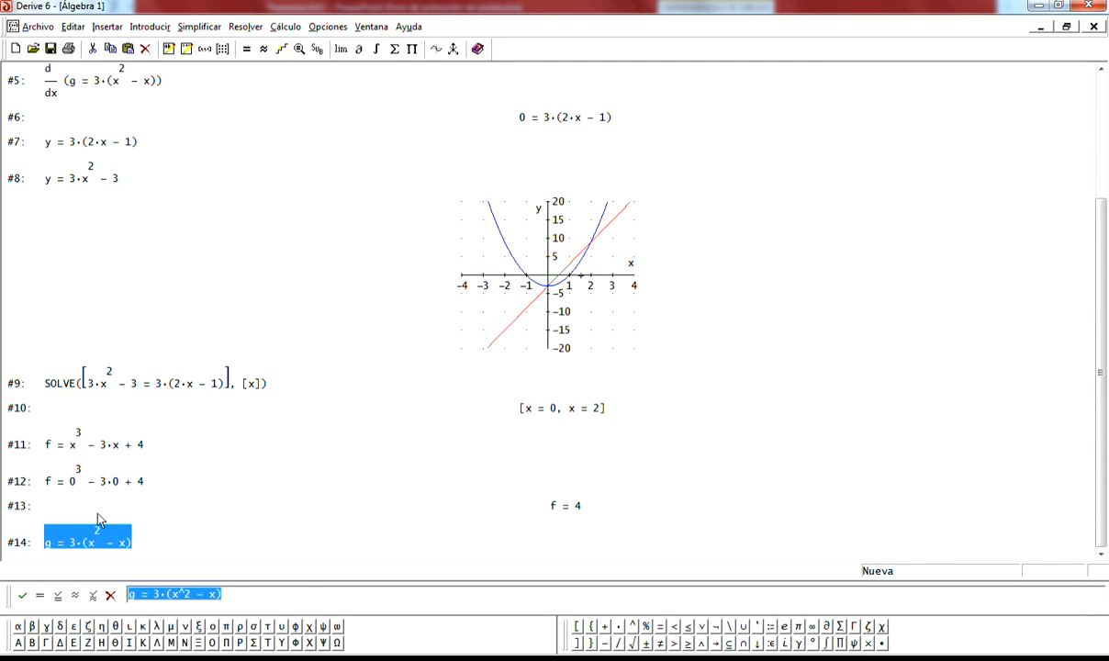
- Substitute 0 for x in the copied g expression, #14, with direct simplification, and clear the entry line
{"action": "left_click", "coordinate": [204, 28]}
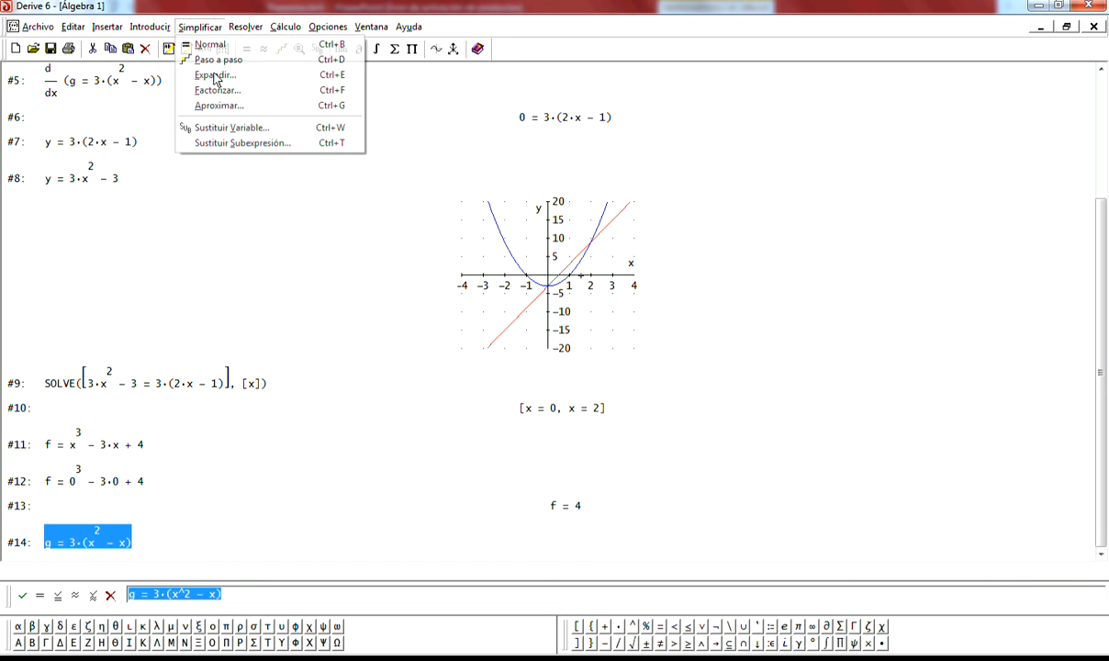
{"action": "left_click", "coordinate": [250, 129]}
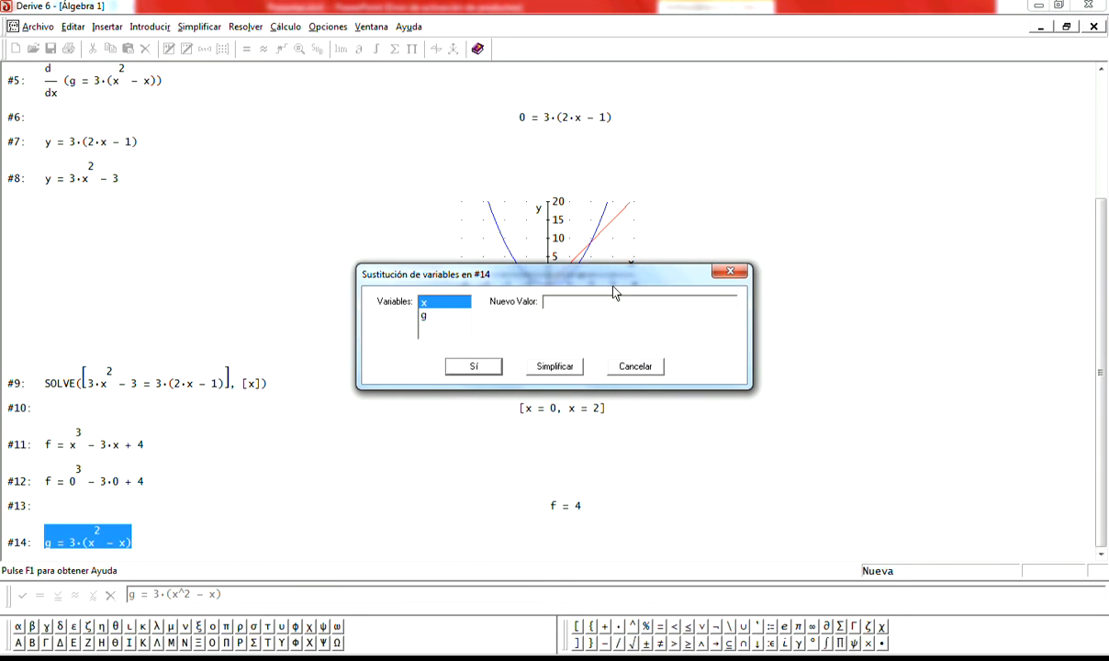
{"action": "type", "text": "0"}
{"action": "left_click", "coordinate": [555, 368]}
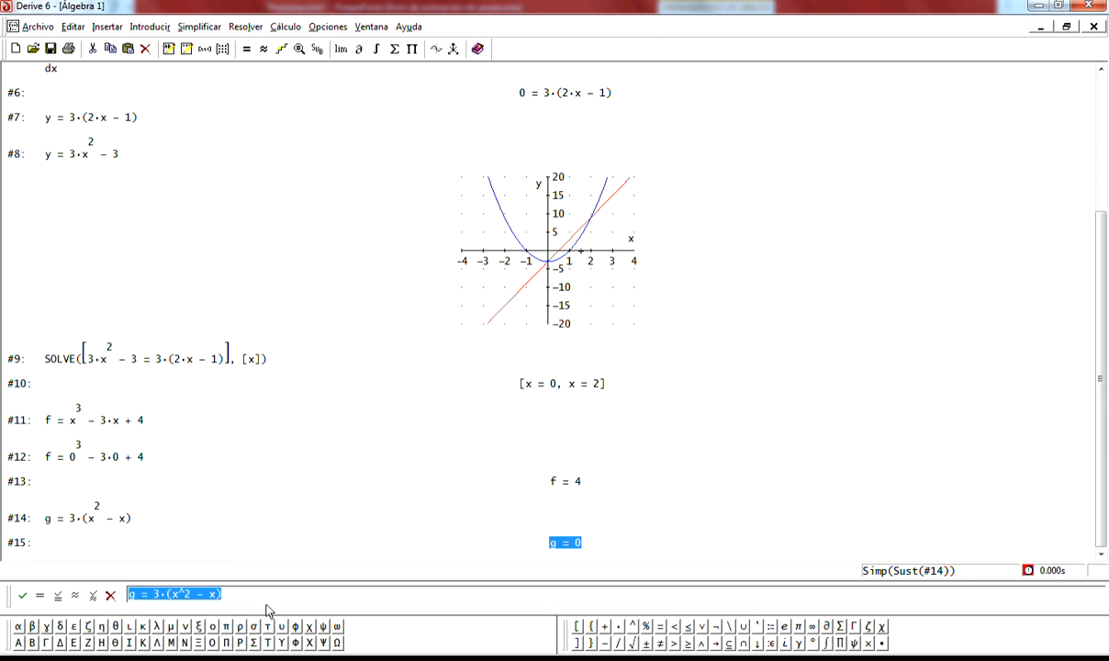
{"action": "key", "text": "Delete"}
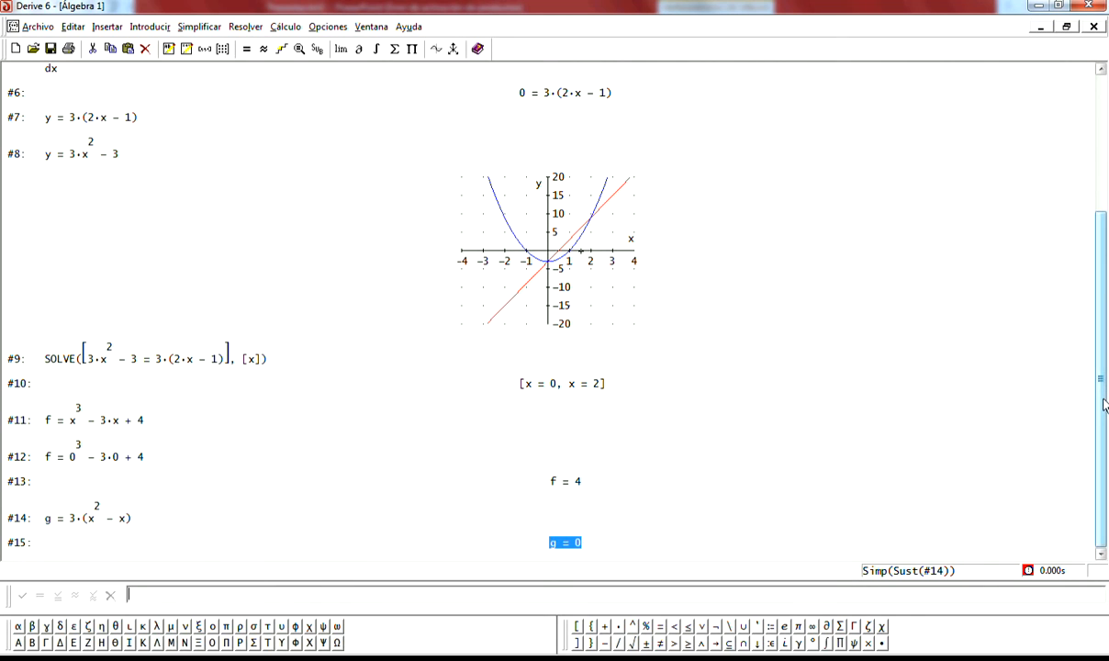
- Add a copy of the derivative y = 3x^2-3, expression #8, at the end of the worksheet
{"action": "scroll", "coordinate": [1102, 396], "scroll_direction": "up", "scroll_amount": 1}
{"action": "left_click_drag", "start_coordinate": [1105, 355], "coordinate": [1105, 317]}
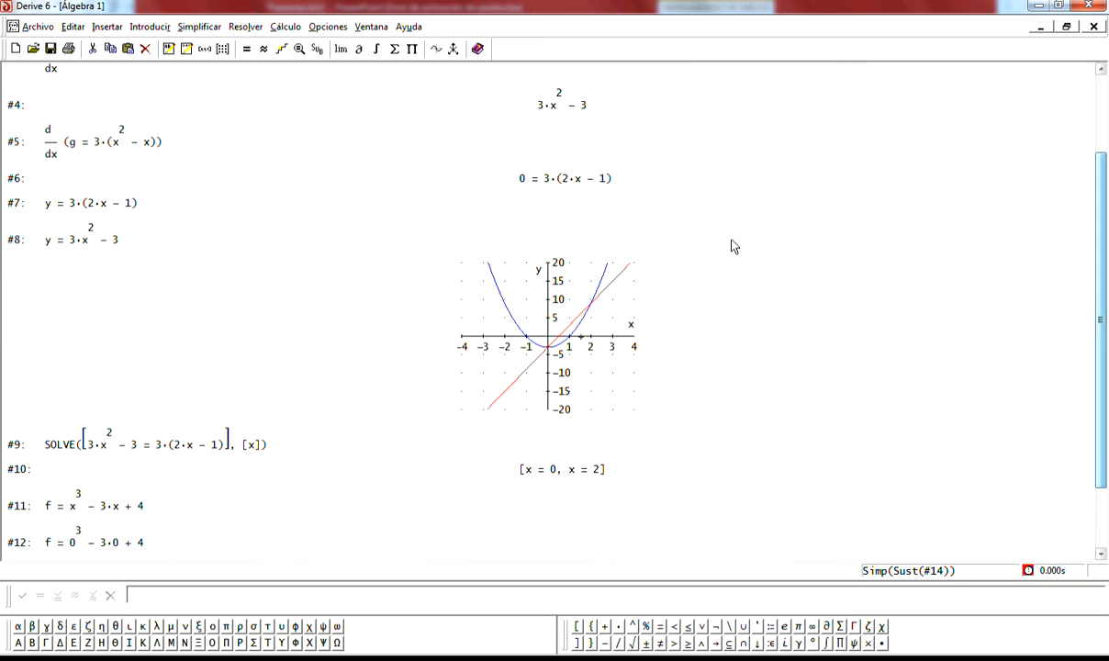
{"action": "left_click", "coordinate": [123, 200]}
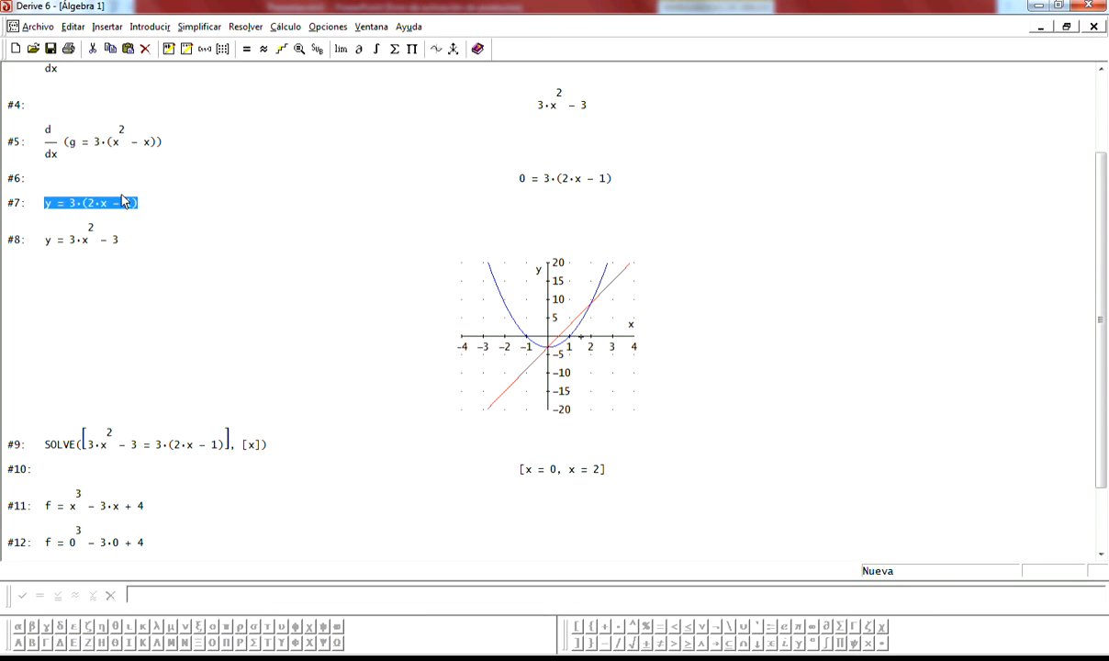
{"action": "left_click", "coordinate": [107, 240]}
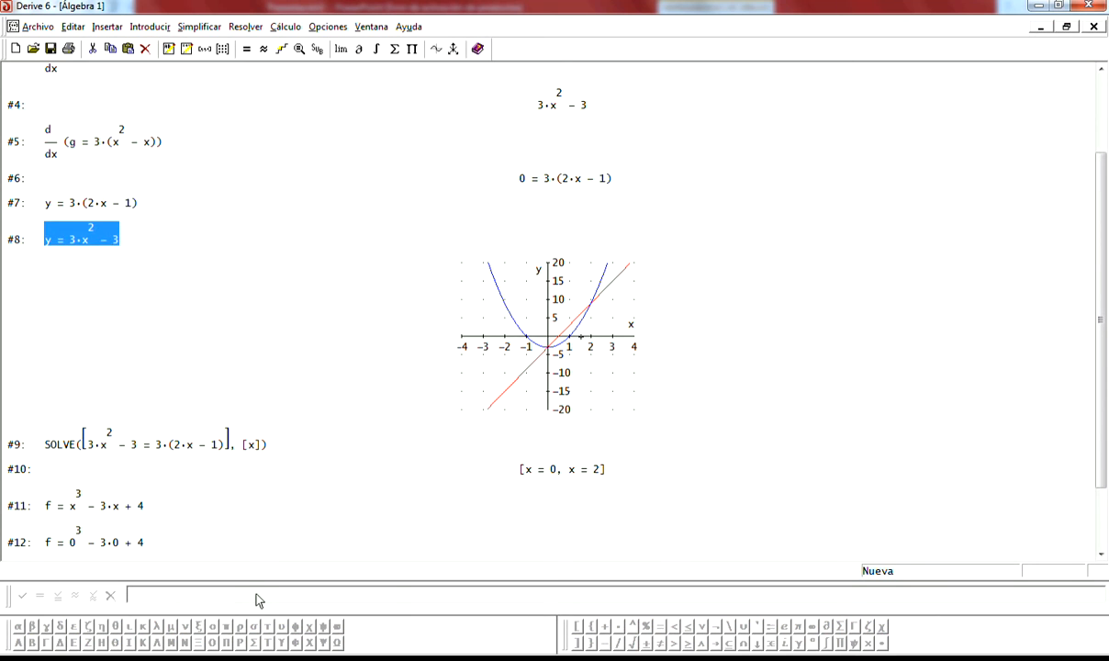
{"action": "key", "text": "F3"}
{"action": "key", "text": "Return"}
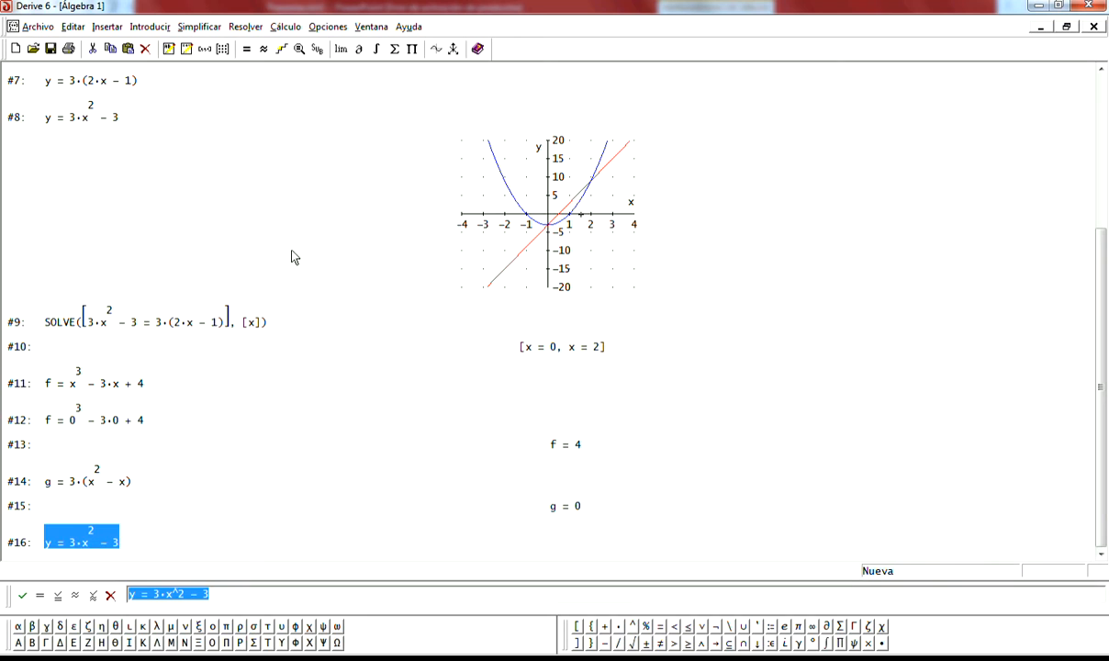
- Substitute 0 for x in the copied derivative, #16, simplify the result, and clear the entry line
{"action": "left_click", "coordinate": [204, 27]}
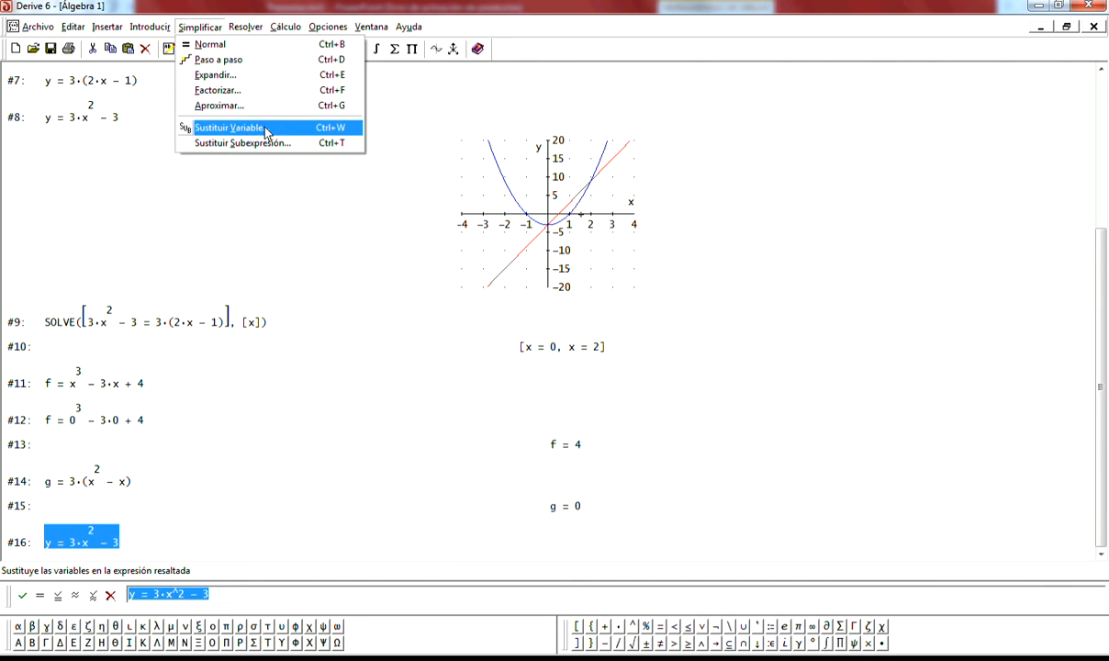
{"action": "left_click", "coordinate": [267, 129]}
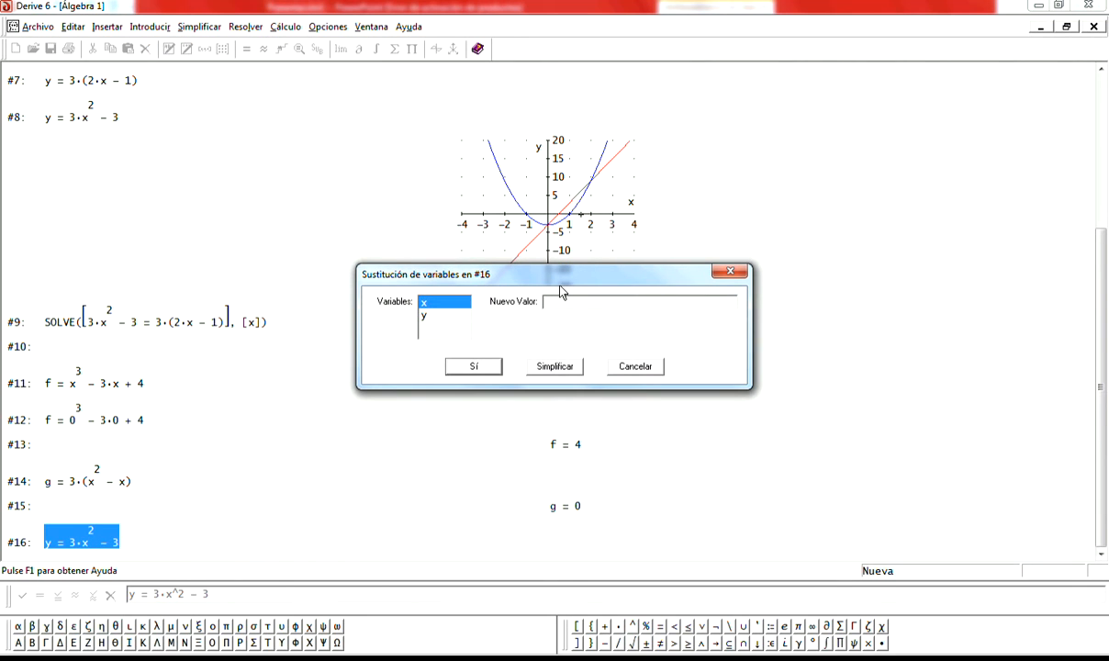
{"action": "key", "text": "Return"}
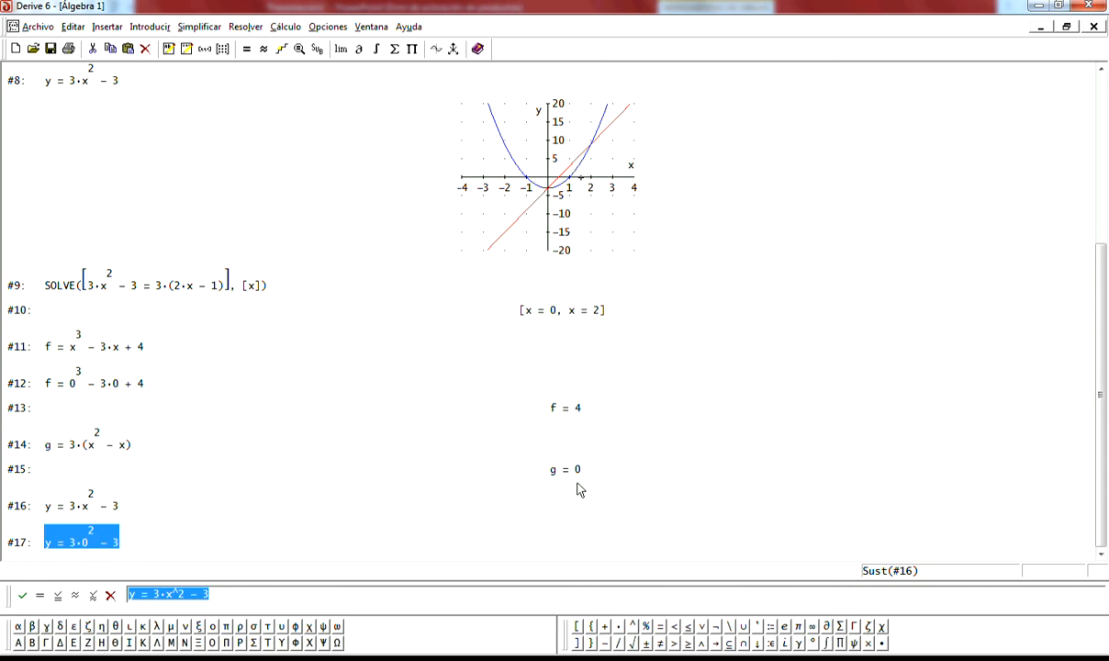
{"action": "left_click", "coordinate": [246, 48]}
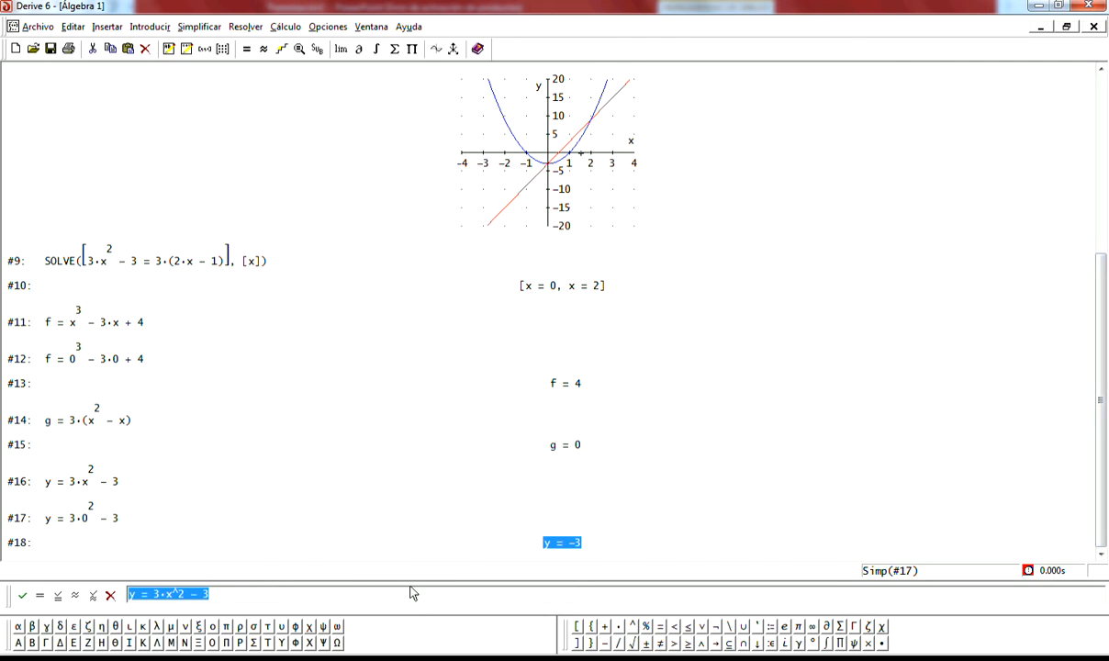
{"action": "key", "text": "Delete"}
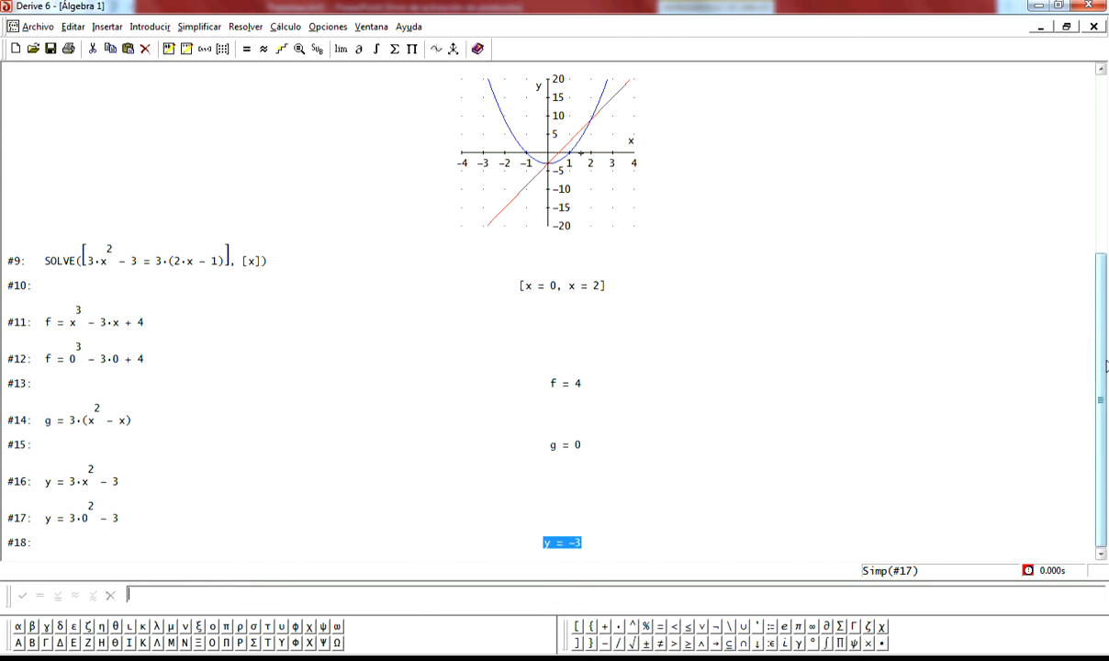
- Add a copy of the derivative y = 3(2x-1), expression #7, at the end of the worksheet
{"action": "left_click_drag", "start_coordinate": [1101, 365], "coordinate": [1085, 292]}
{"action": "left_click", "coordinate": [1080, 288]}
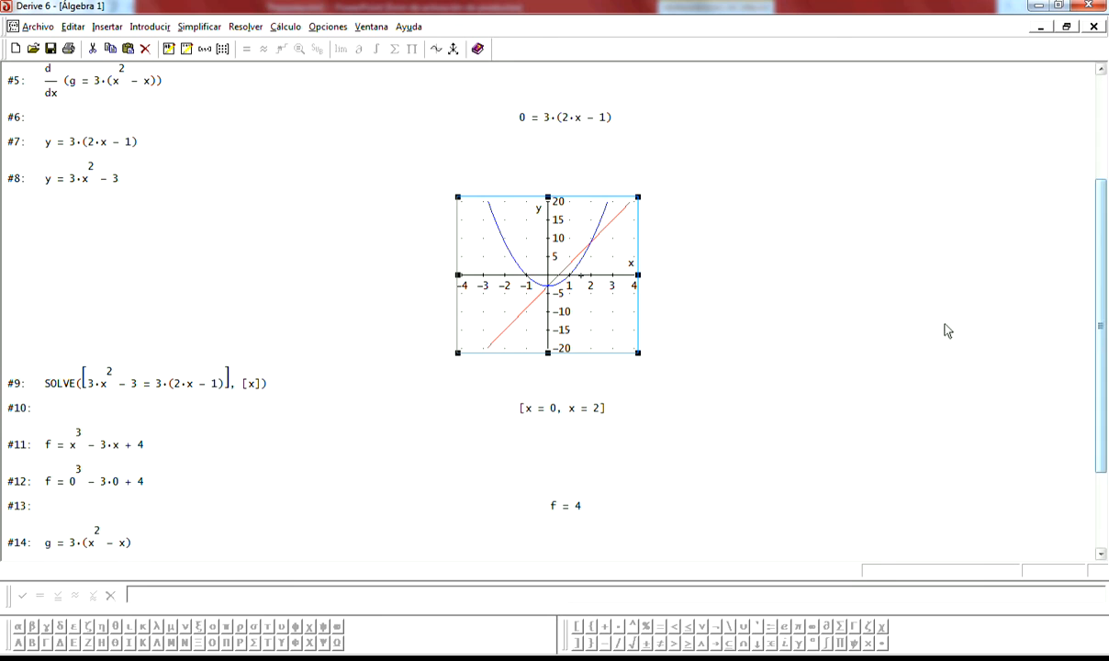
{"action": "left_click_drag", "start_coordinate": [1099, 334], "coordinate": [1099, 253]}
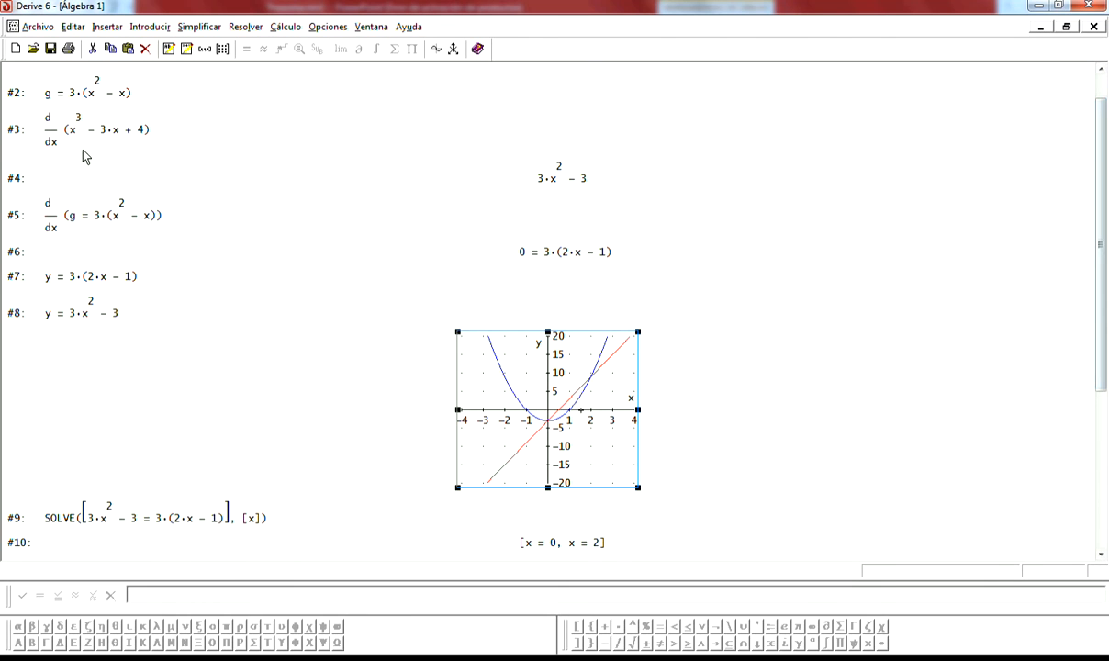
{"action": "left_click", "coordinate": [97, 280]}
{"action": "left_click", "coordinate": [200, 595]}
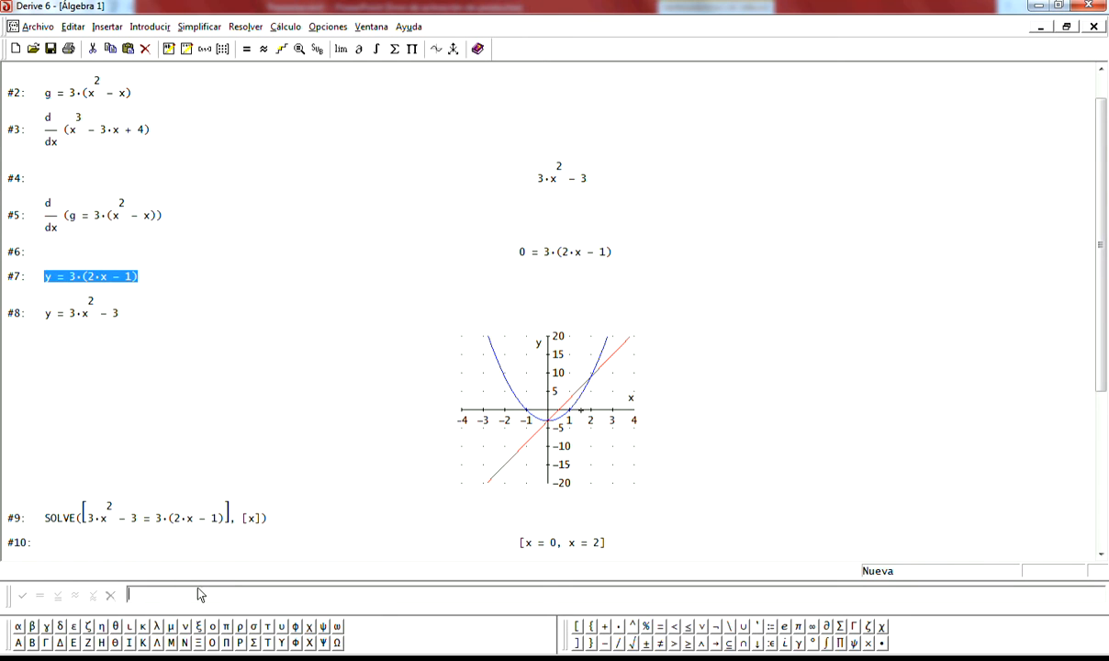
{"action": "key", "text": "F3"}
{"action": "key", "text": "Return"}
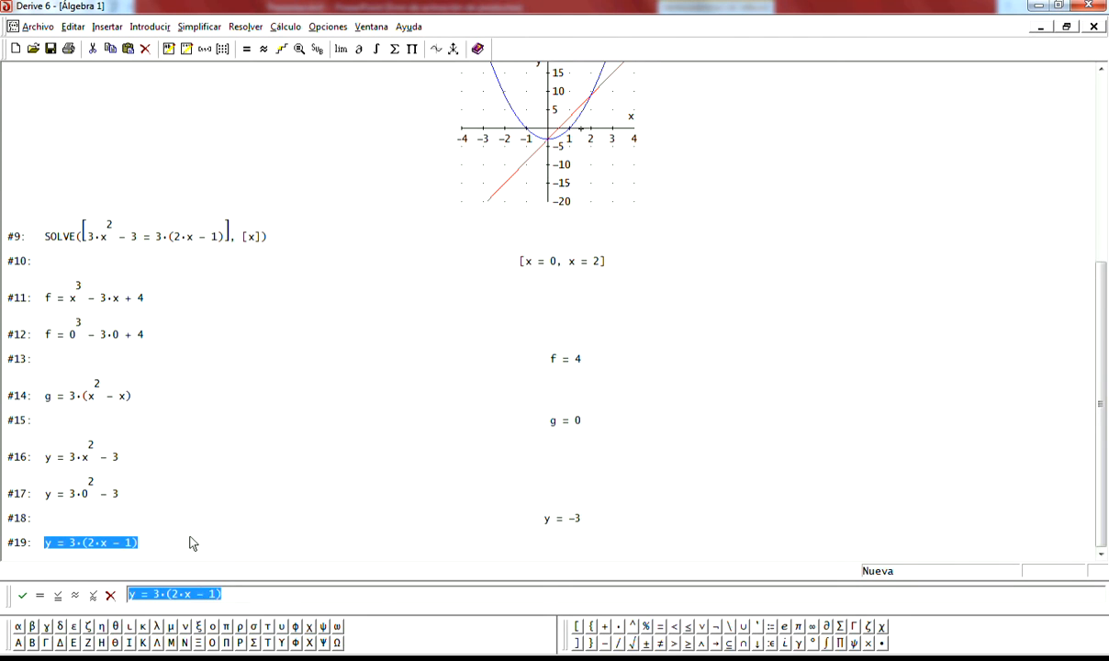
- Substitute 0 for x in the copied derivative, #19, simplify the result, and clear the entry line
{"action": "left_click", "coordinate": [195, 27]}
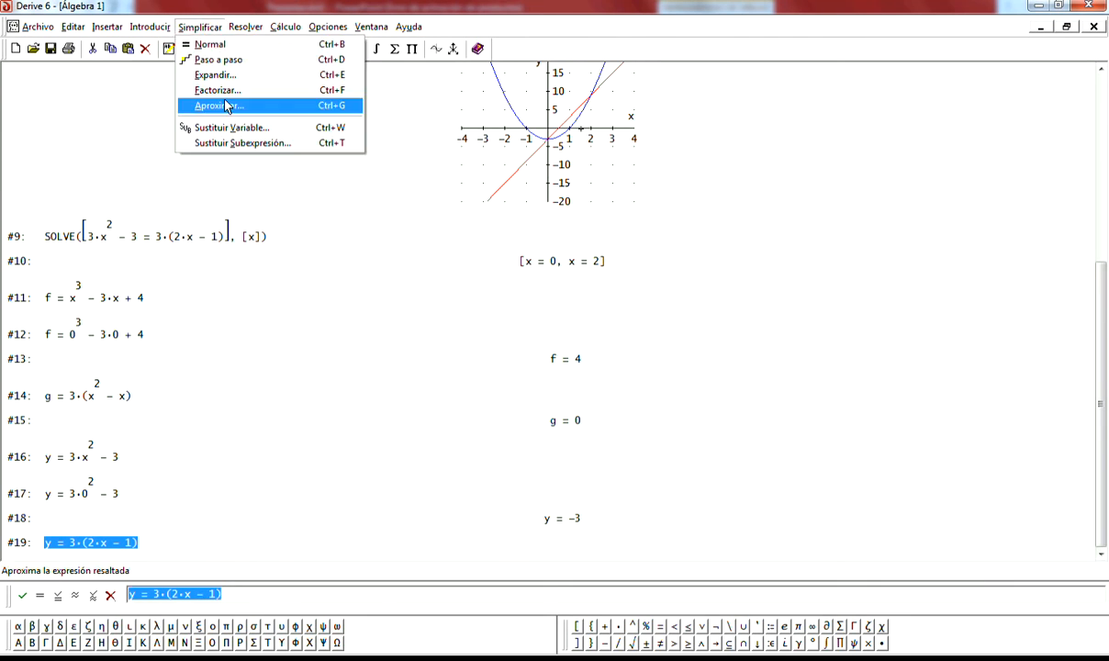
{"action": "left_click", "coordinate": [232, 129]}
{"action": "type", "text": "0"}
{"action": "key", "text": "Return"}
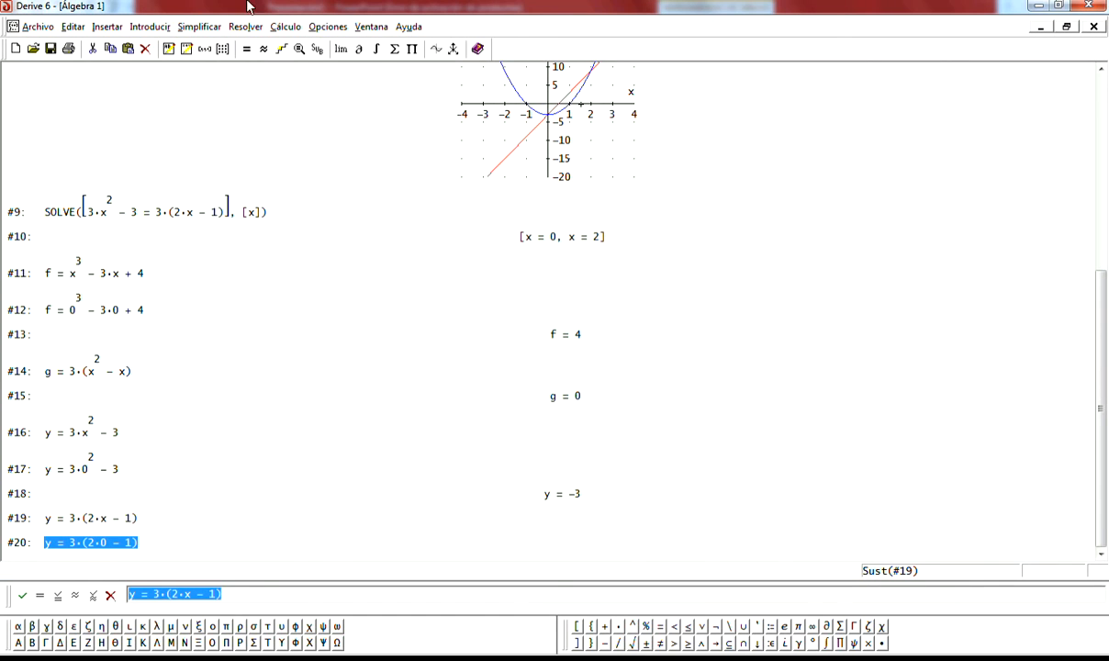
{"action": "left_click", "coordinate": [246, 48]}
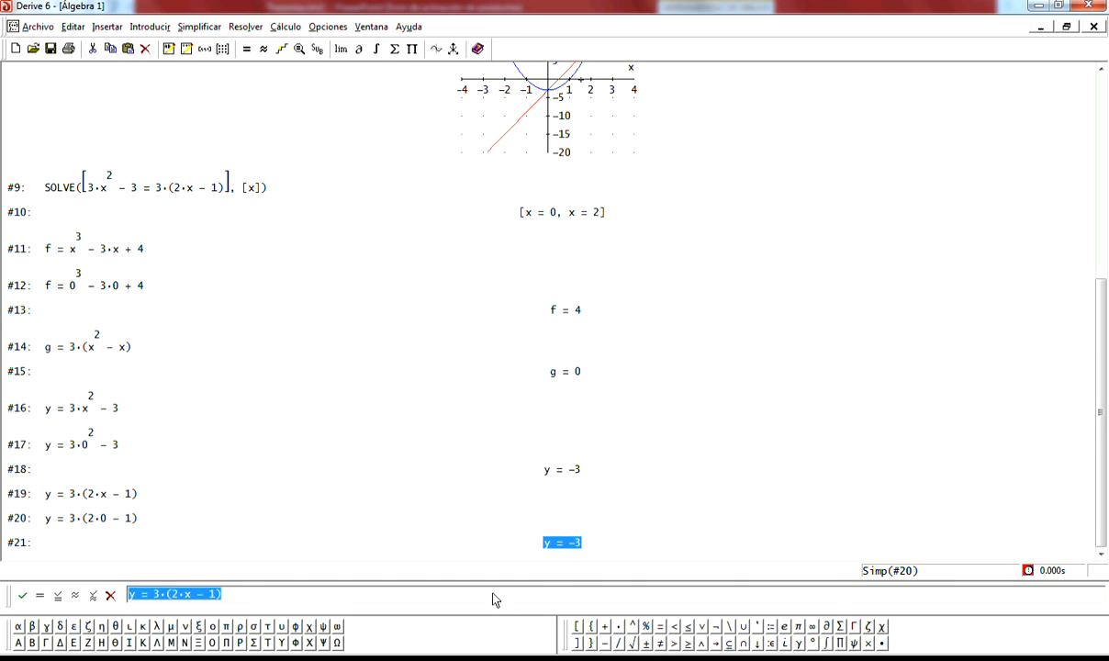
{"action": "key", "text": "BackSpace"}
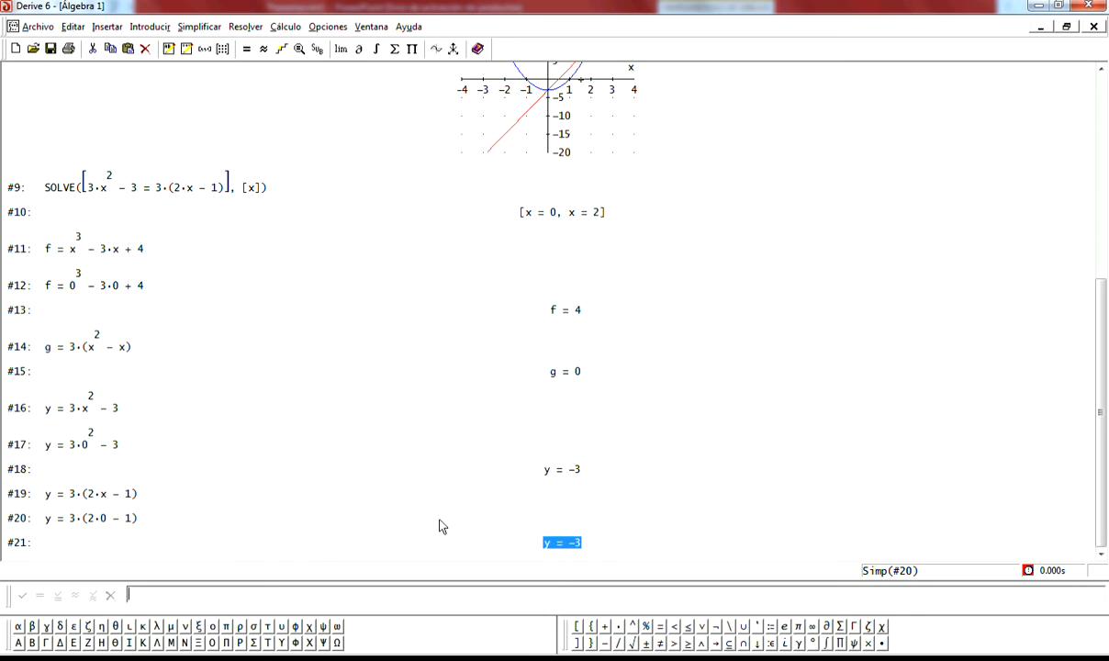
- Enter the slope formula (y2-y1)/(x2-x1)=m as a new expression and clear the entry line
{"action": "type", "text": "(y"}
{"action": "type", "text": "2-y1)"}
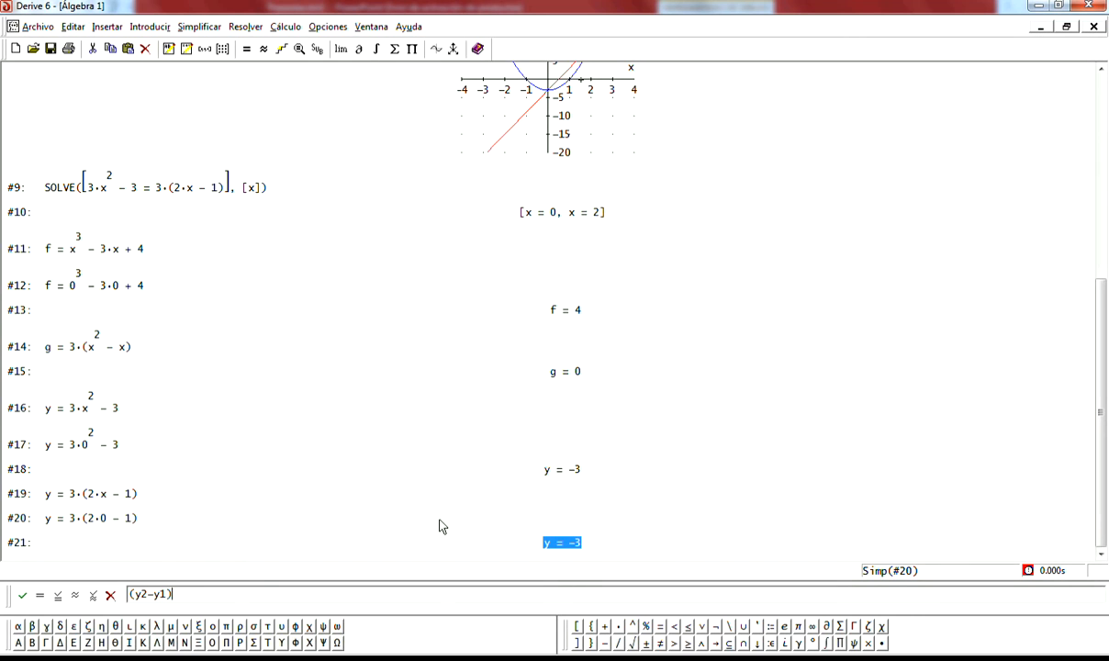
{"action": "type", "text": "/x2-"}
{"action": "key", "text": "Left"}
{"action": "key", "text": "Left"}
{"action": "key", "text": "Left"}
{"action": "type", "text": "("}
{"action": "key", "text": "Right"}
{"action": "key", "text": "Right"}
{"action": "key", "text": "Right"}
{"action": "type", "text": "x1)=m"}
{"action": "key", "text": "Return"}
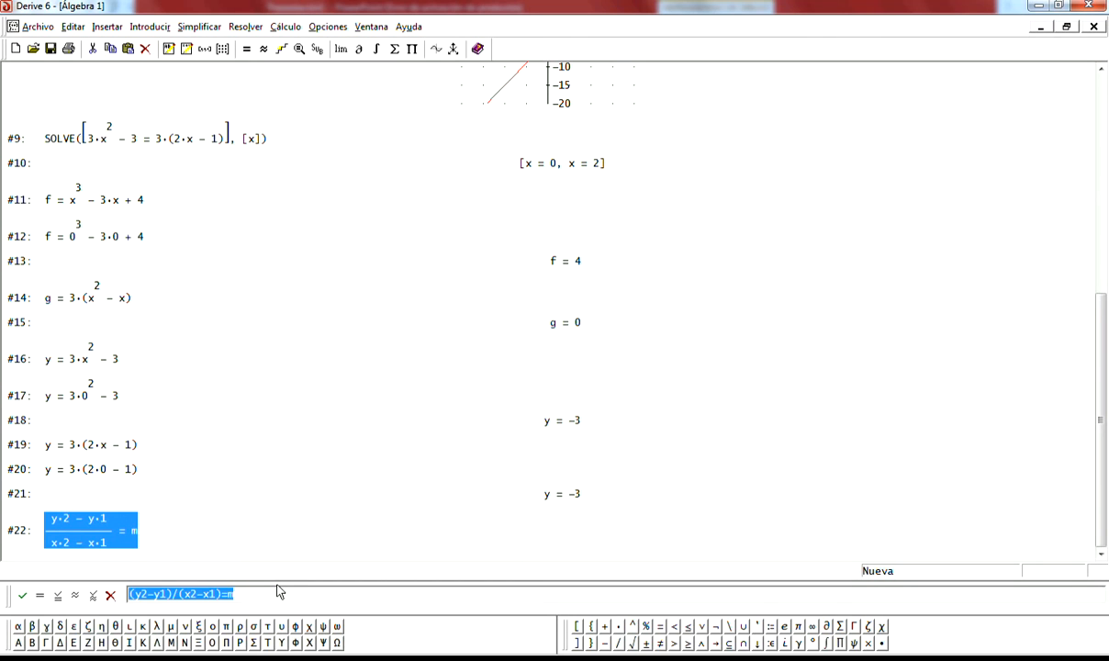
{"action": "key", "text": "Delete"}
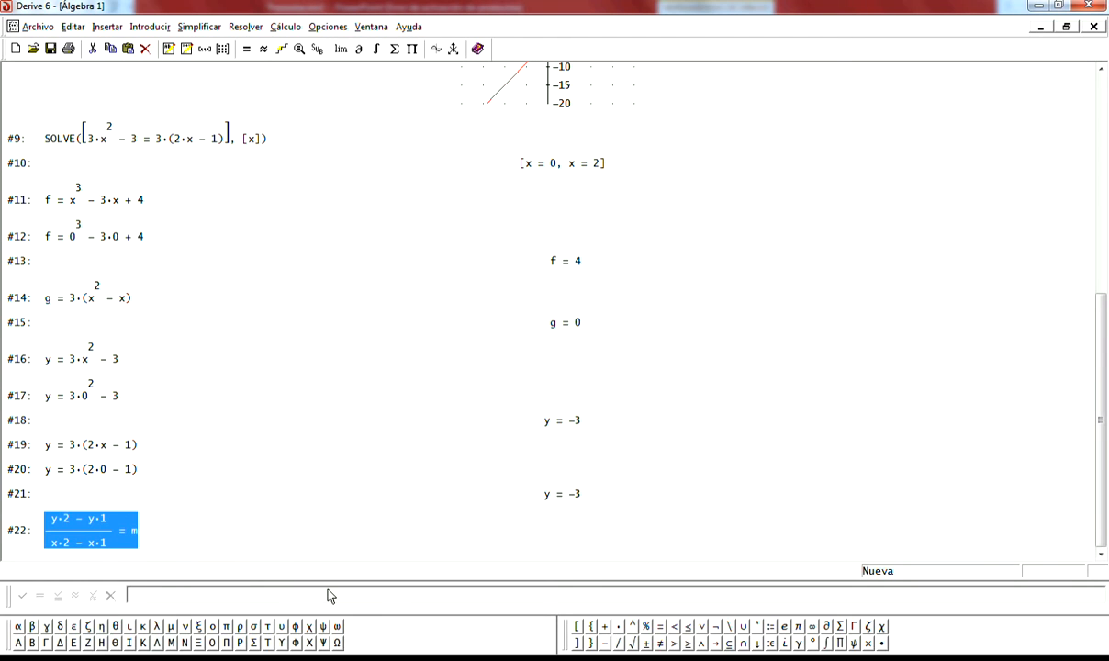
- Enter the tangent line equation for f at x = 0 as (y-4)/(x-0)=-3
{"action": "type", "text": "(y-"}
{"action": "type", "text": "4)7"}
{"action": "key", "text": "BackSpace"}
{"action": "type", "text": "/"}
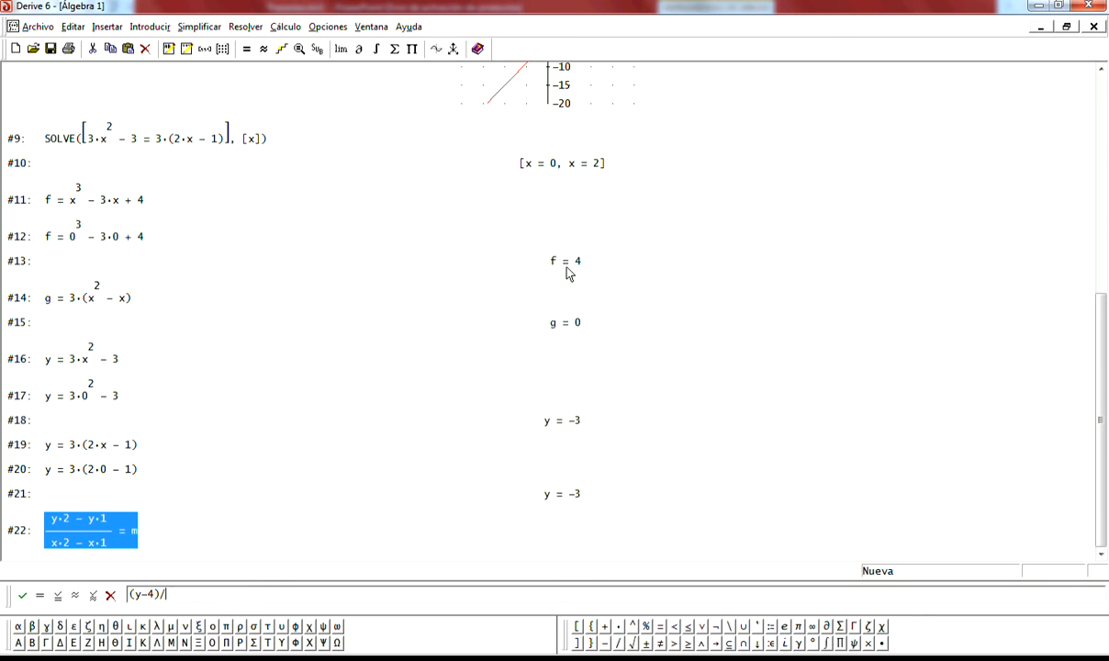
{"action": "type", "text": "(x-0)="}
{"action": "type", "text": "-3"}
{"action": "key", "text": "Return"}
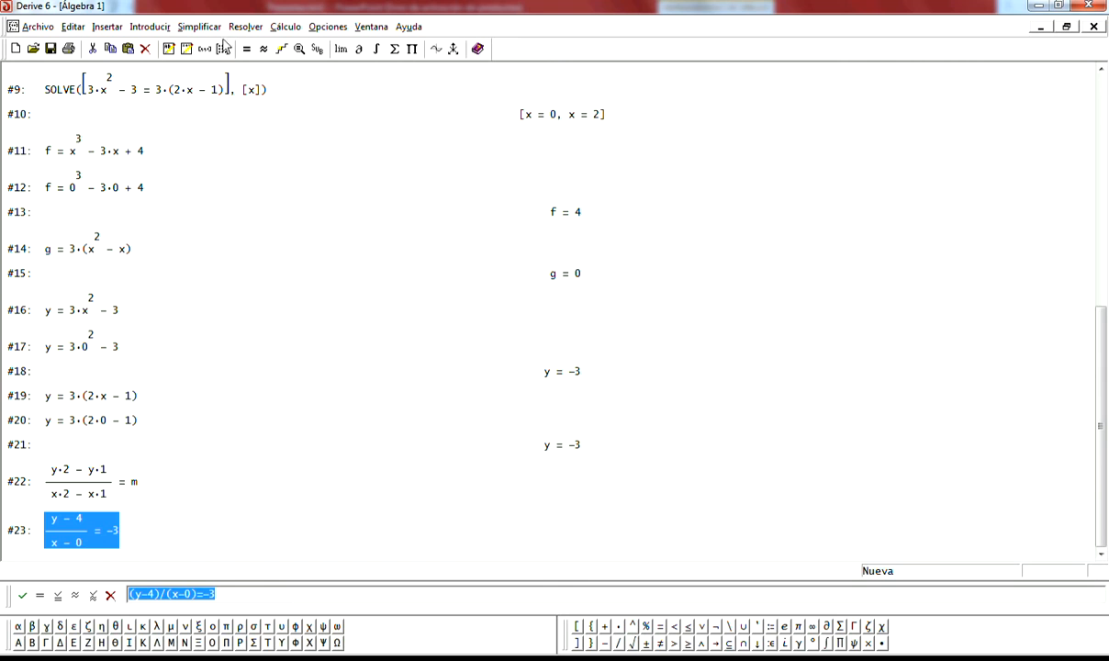
- Solve the tangent equation of f, #23, algebraically for y and clear the entry line
{"action": "left_click", "coordinate": [246, 26]}
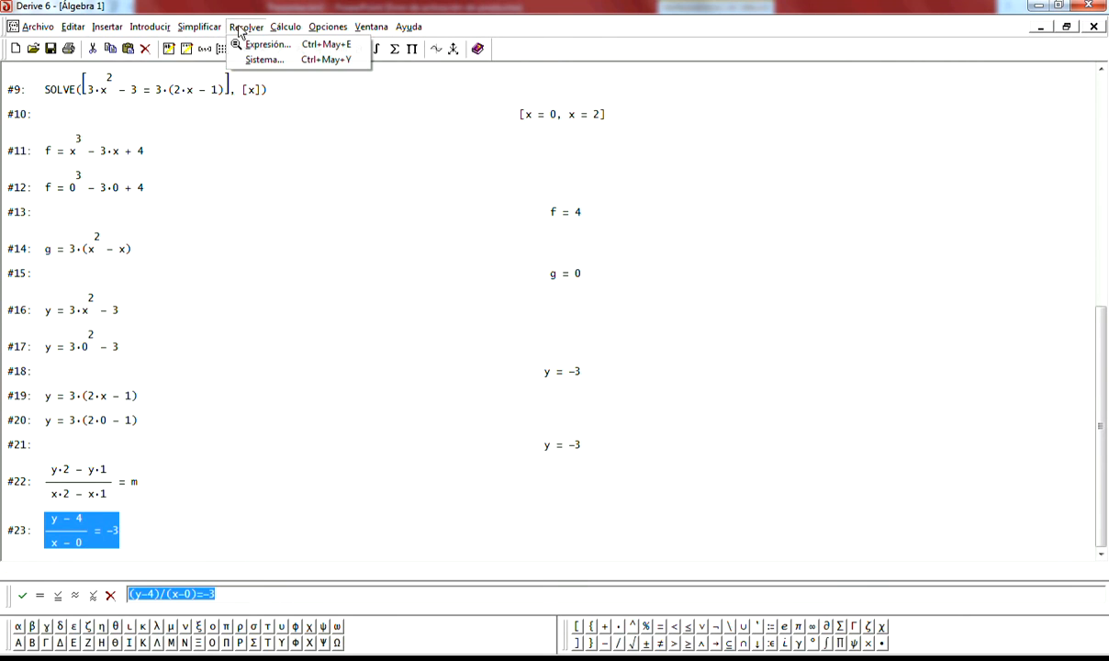
{"action": "left_click", "coordinate": [256, 48]}
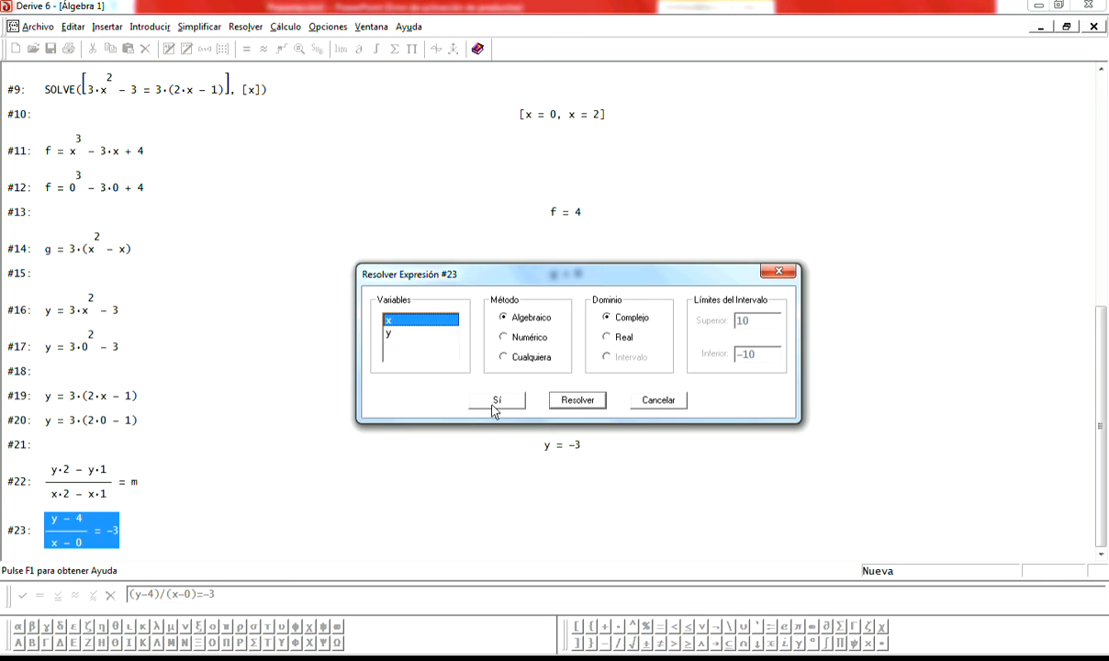
{"action": "left_click", "coordinate": [421, 334]}
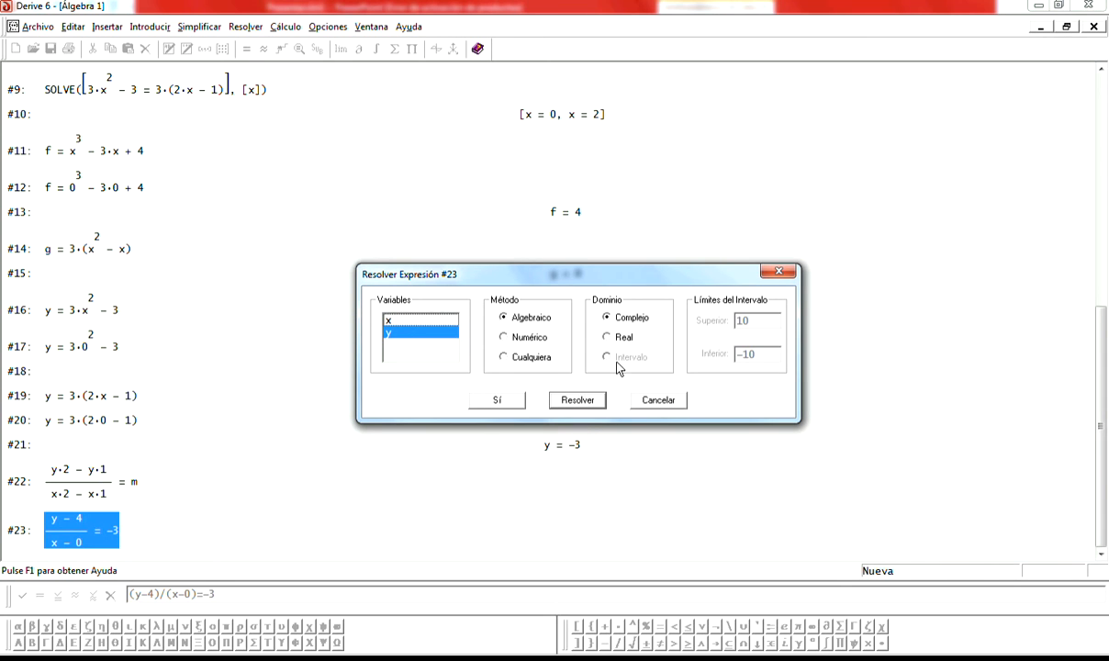
{"action": "left_click", "coordinate": [567, 397]}
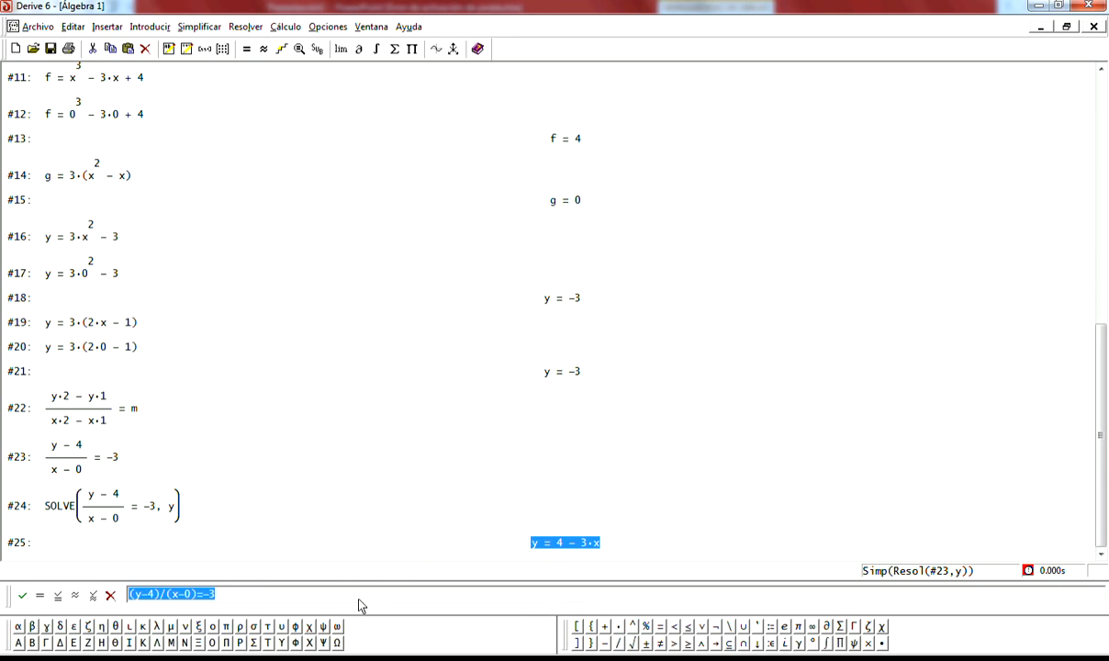
{"action": "key", "text": "Delete"}
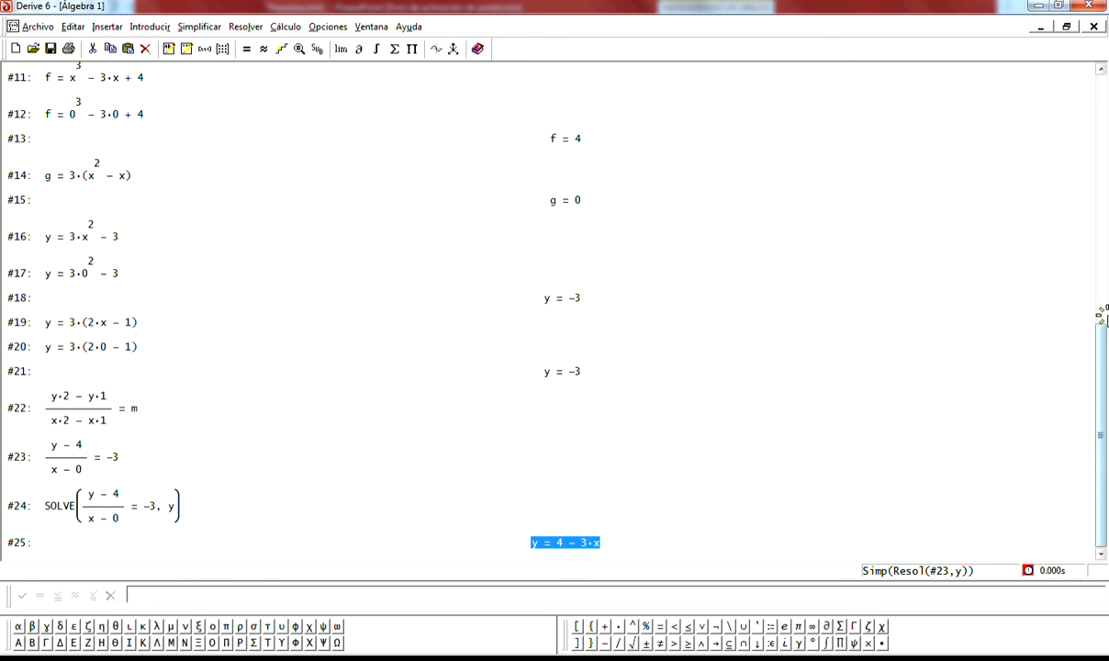
- Enter the tangent line equation for g at x = 0 as (y-0)/(x-0)=-3
{"action": "scroll", "coordinate": [1107, 448], "scroll_direction": "up", "scroll_amount": 8}
{"action": "scroll", "coordinate": [1103, 461], "scroll_direction": "down", "scroll_amount": 8}
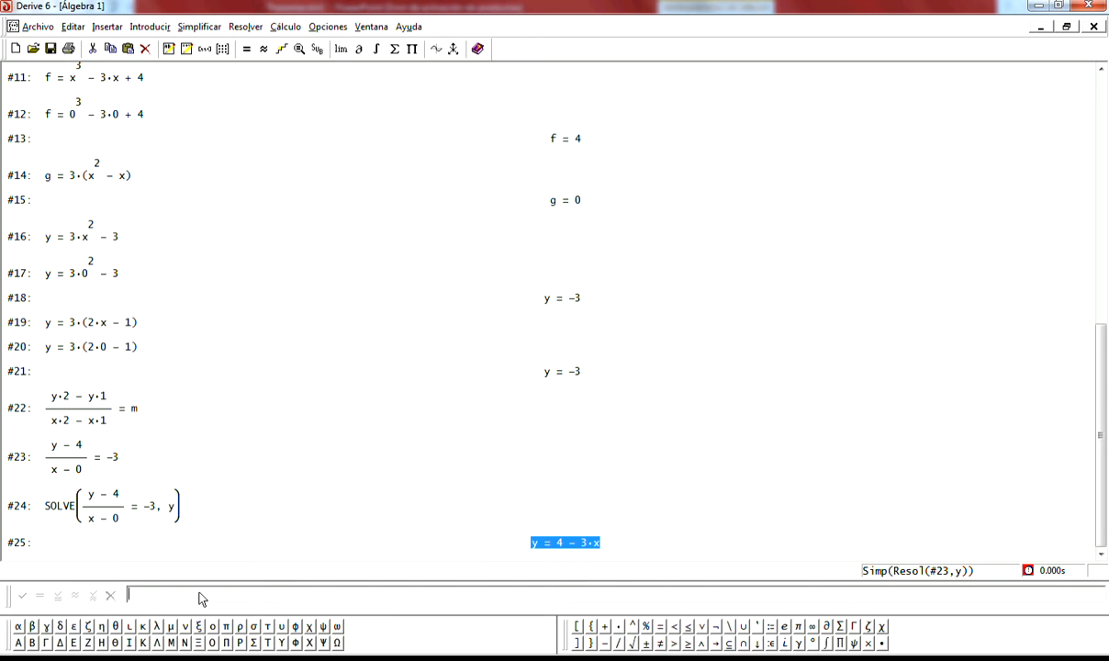
{"action": "type", "text": "(y-0)"}
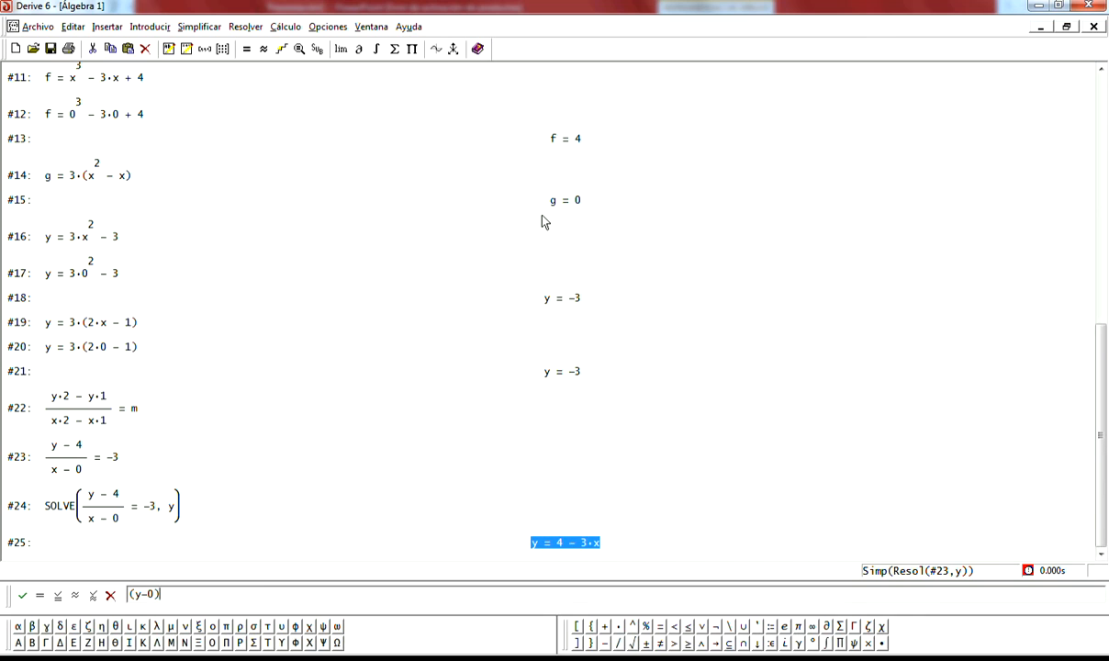
{"action": "type", "text": "/(x-0)="}
{"action": "type", "text": "-3"}
{"action": "key", "text": "Return"}
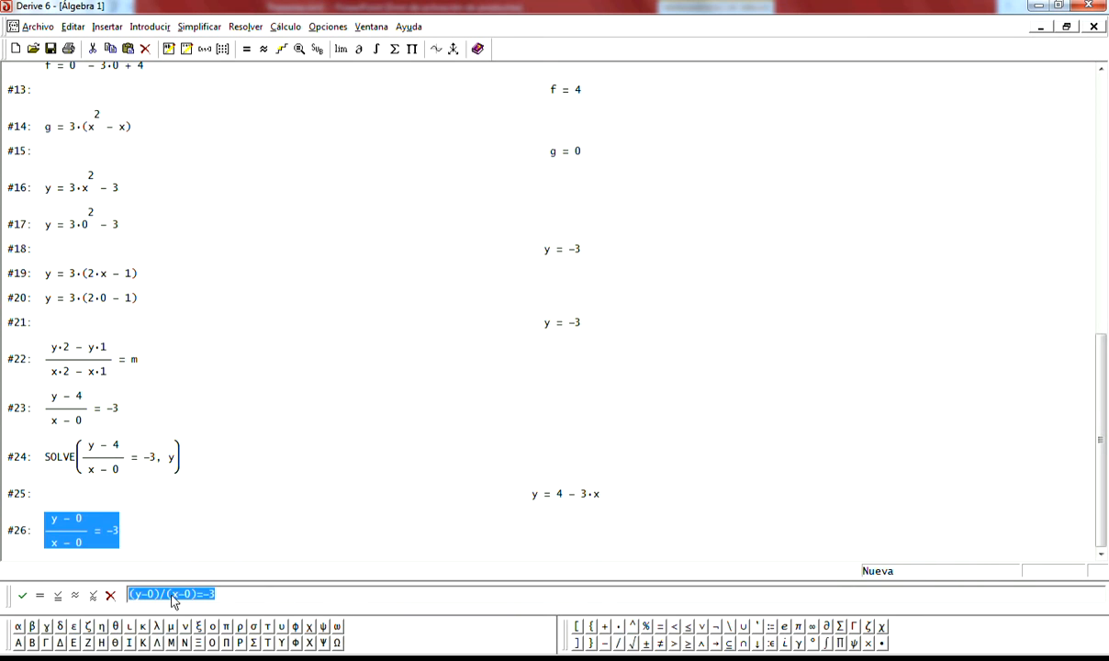
- Solve the tangent equation of g, #26, algebraically for y
{"action": "left_click", "coordinate": [247, 30]}
{"action": "left_click", "coordinate": [265, 44]}
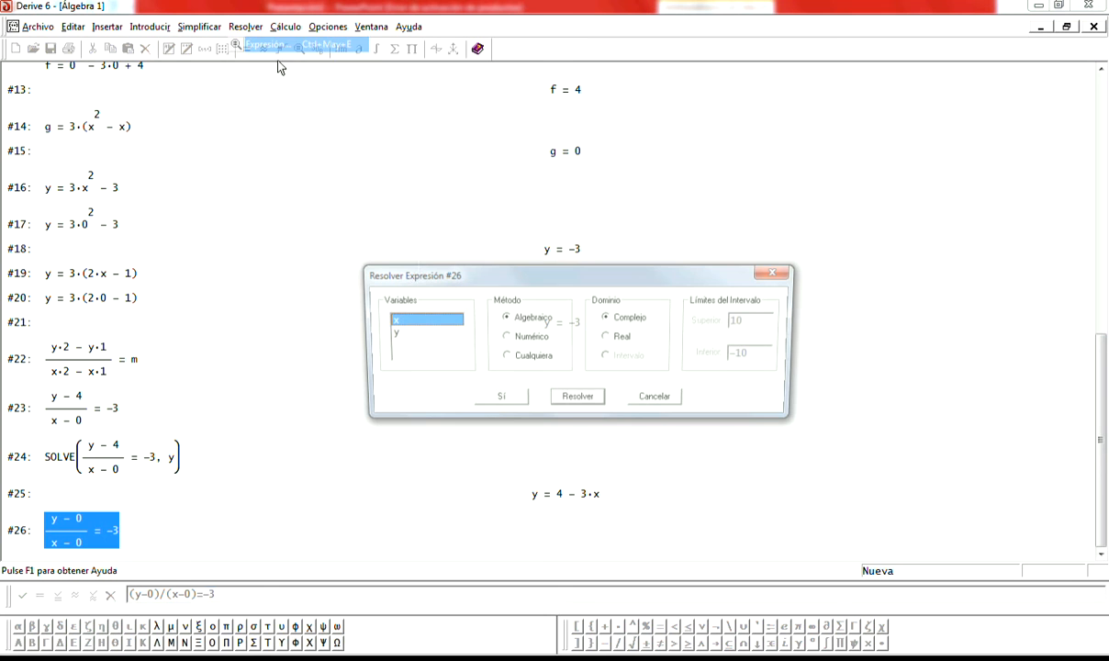
{"action": "left_click", "coordinate": [400, 332]}
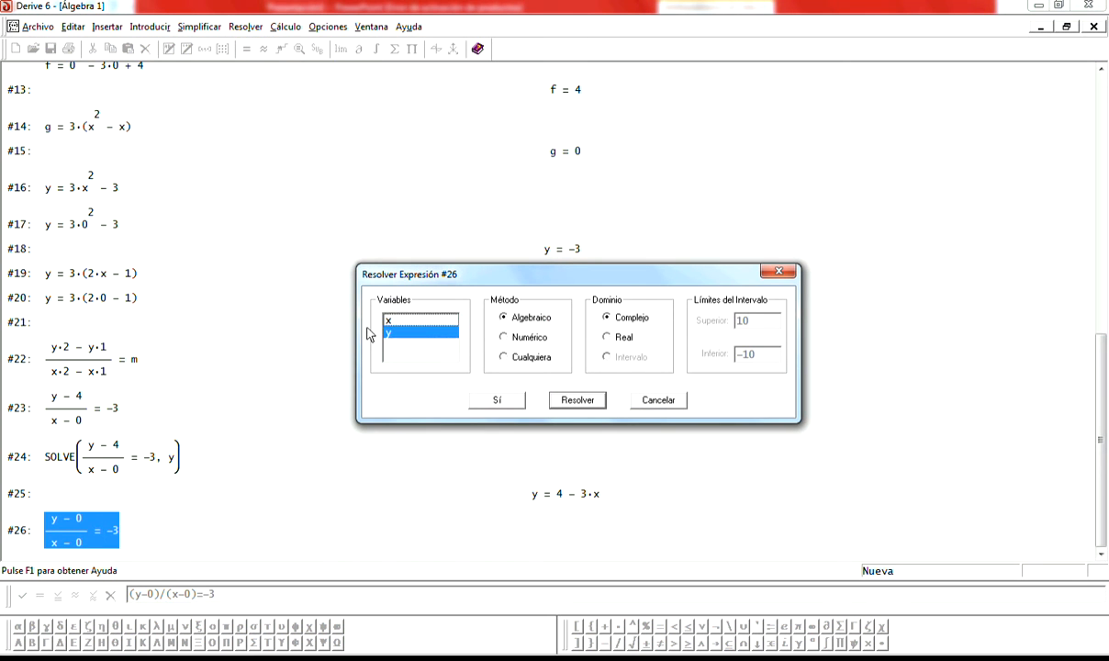
{"action": "left_click", "coordinate": [579, 400]}
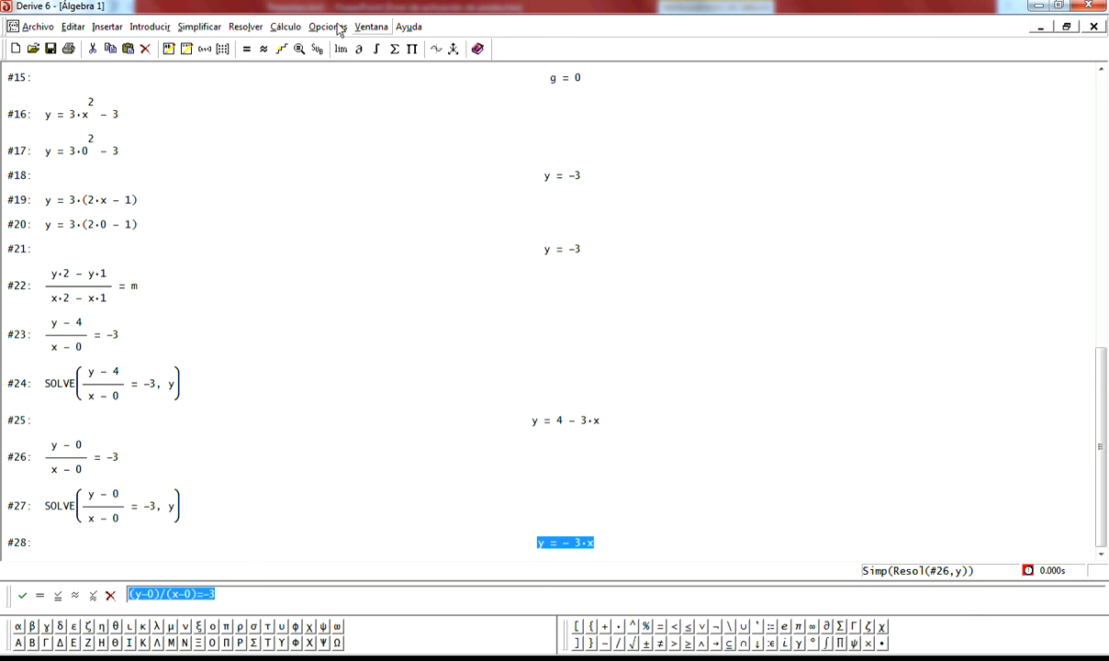
- Open a new 2D plot window and tile it vertically beside the algebra worksheet
{"action": "left_click", "coordinate": [372, 27]}
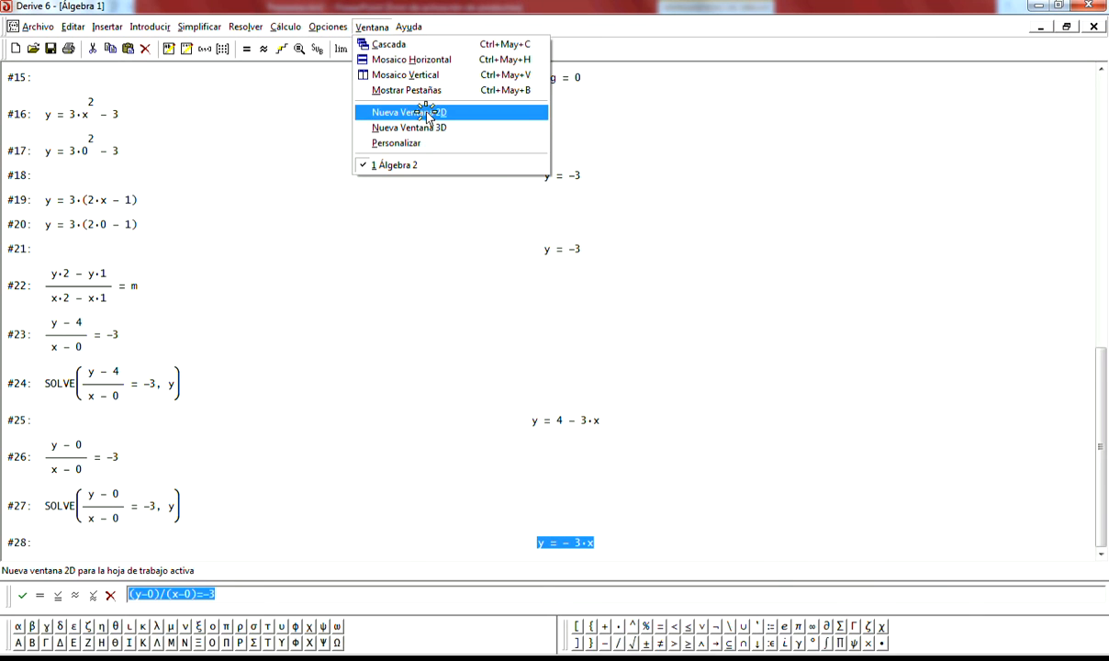
{"action": "left_click", "coordinate": [424, 112]}
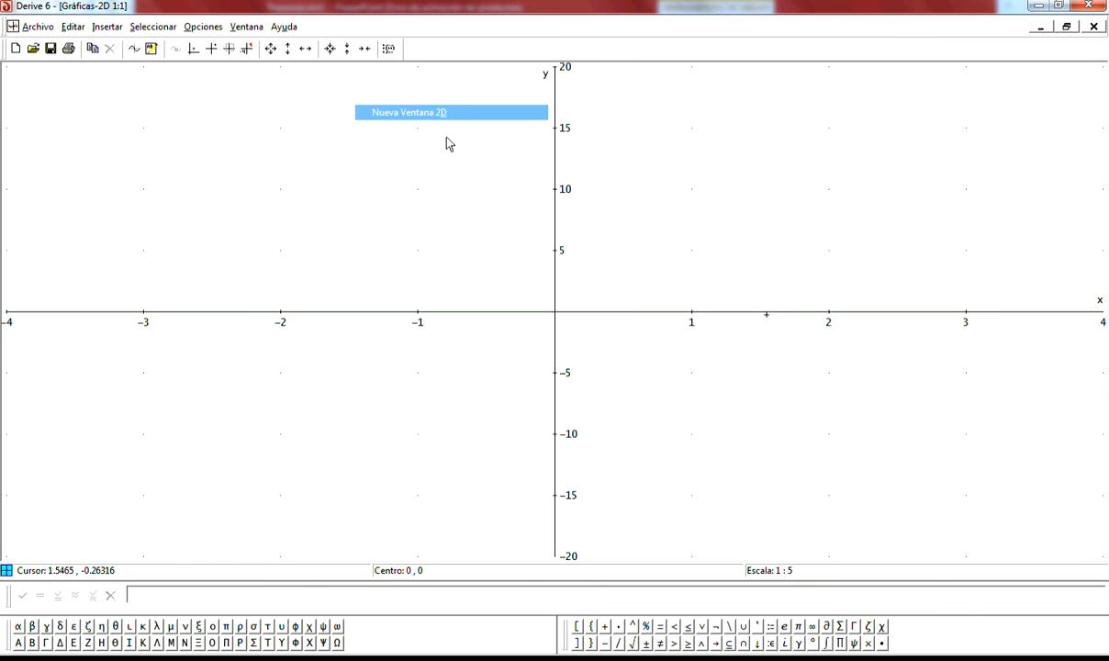
{"action": "left_click", "coordinate": [240, 28]}
{"action": "left_click", "coordinate": [287, 75]}
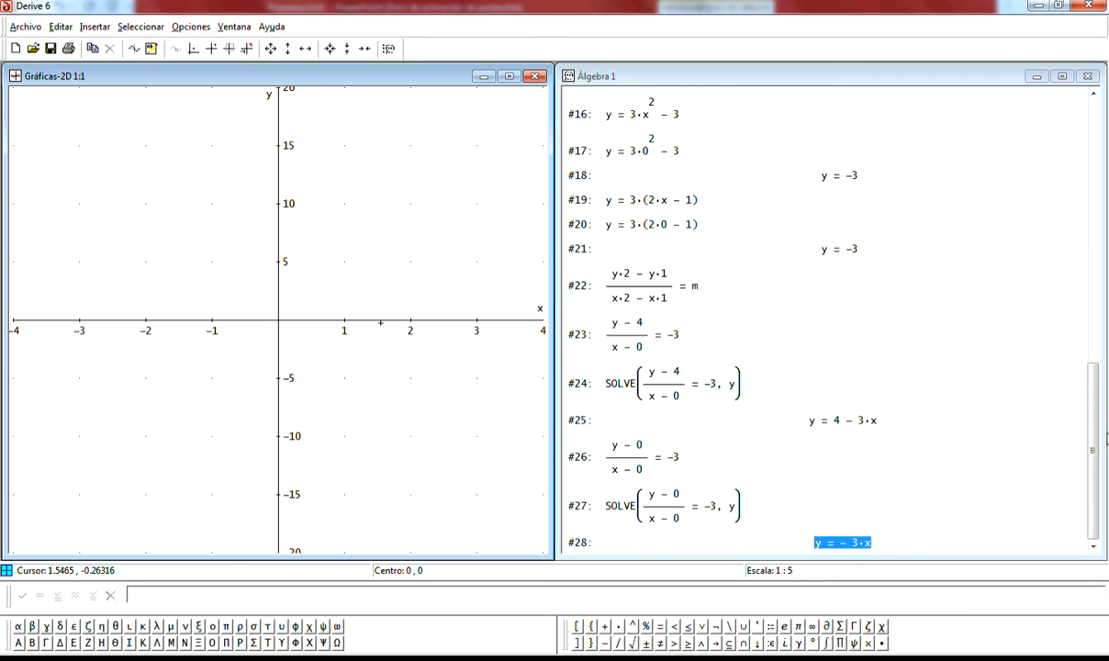
- Plot f = x^3-3x+4, expression #1, in the 2D plot window
{"action": "left_click_drag", "start_coordinate": [1093, 357], "coordinate": [1094, 99]}
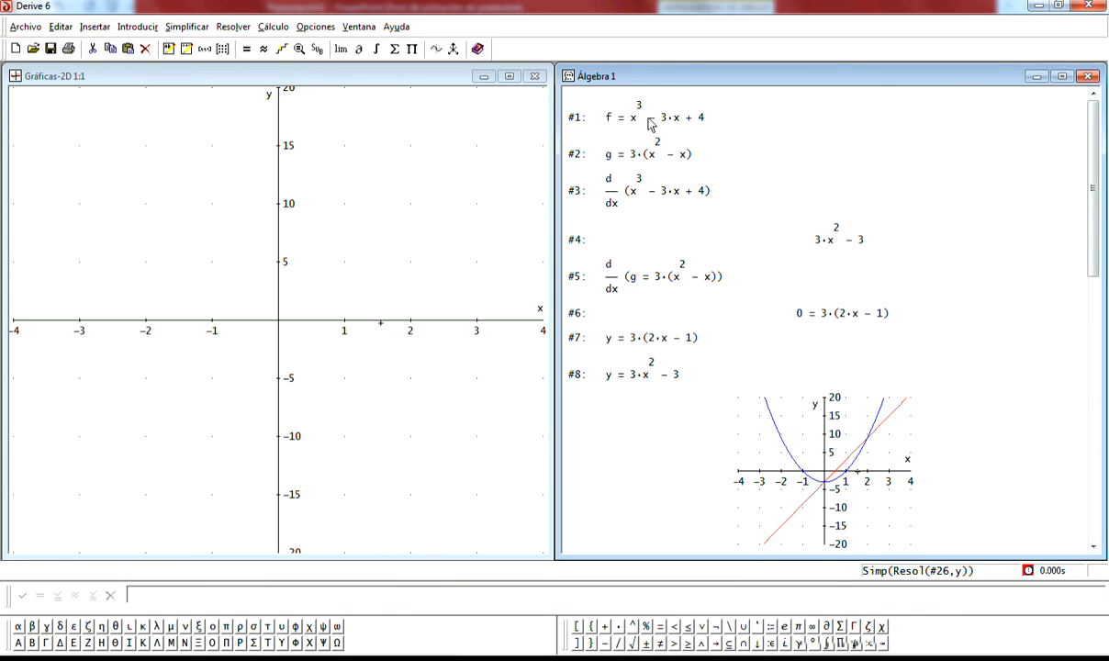
{"action": "left_click", "coordinate": [648, 119]}
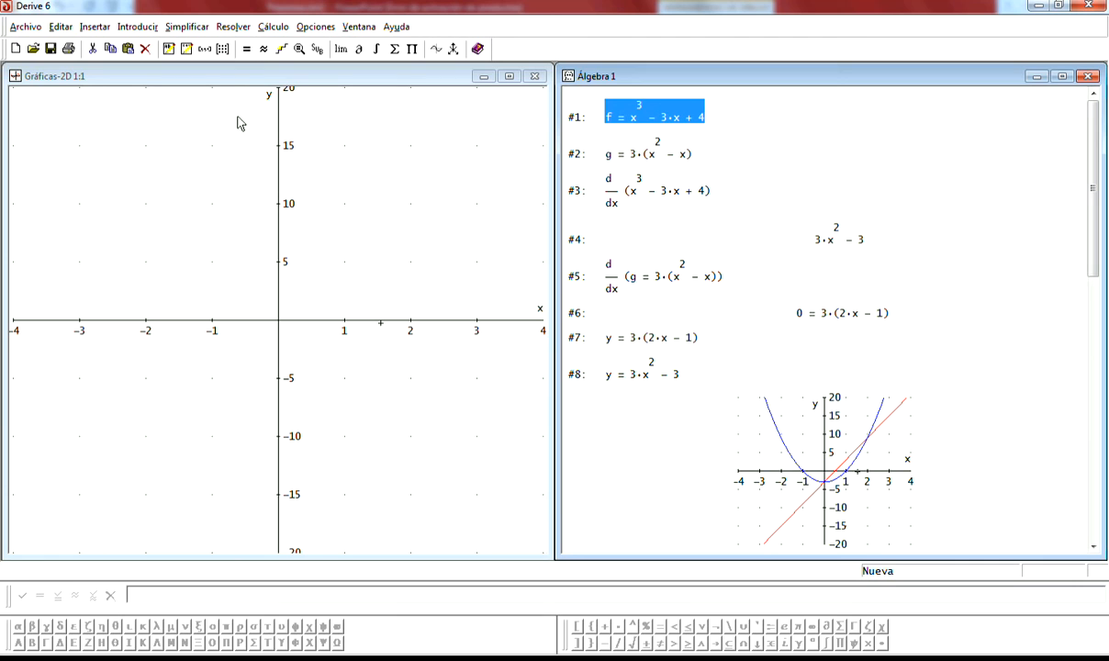
{"action": "left_click", "coordinate": [168, 50]}
{"action": "left_click", "coordinate": [131, 48]}
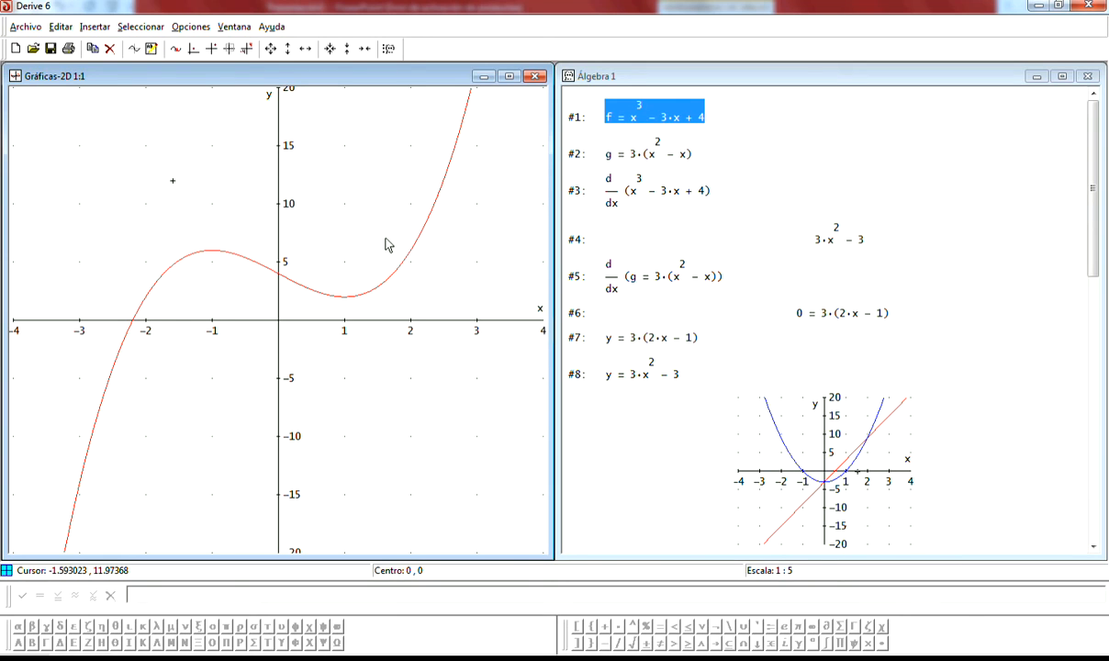
- Add a red annotation reading f(x) just above the curve's local maximum, at about (-1.65, 7.37)
{"action": "left_click", "coordinate": [172, 243]}
{"action": "left_click", "coordinate": [168, 235]}
{"action": "right_click", "coordinate": [168, 227]}
{"action": "left_click", "coordinate": [205, 262]}
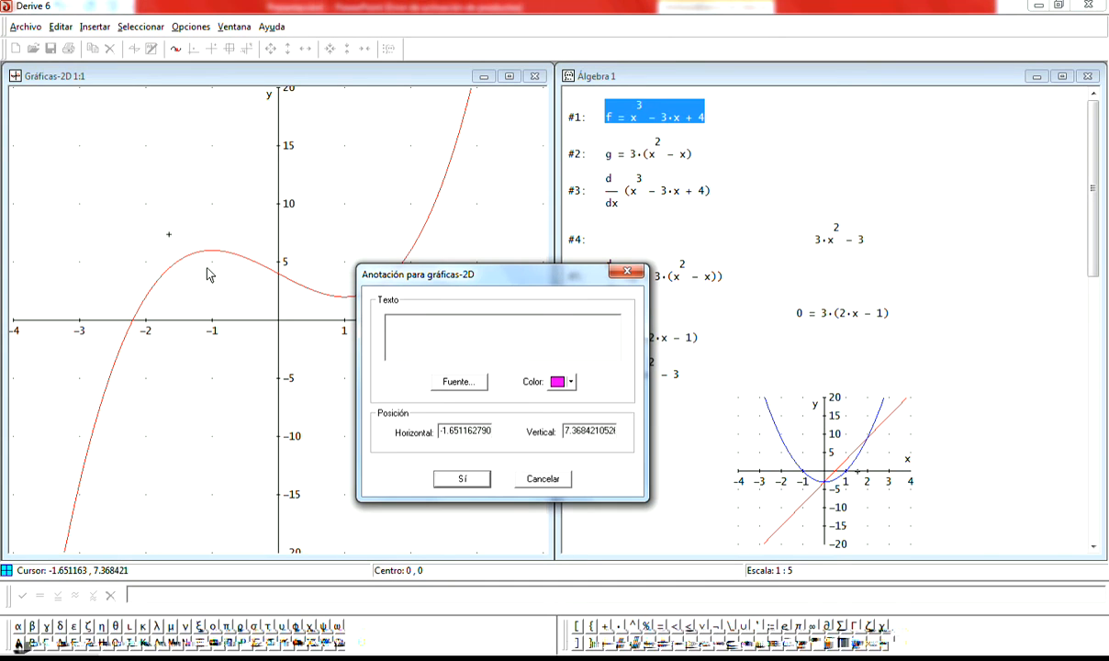
{"action": "type", "text": "f(x9"}
{"action": "key", "text": "BackSpace"}
{"action": "type", "text": ")"}
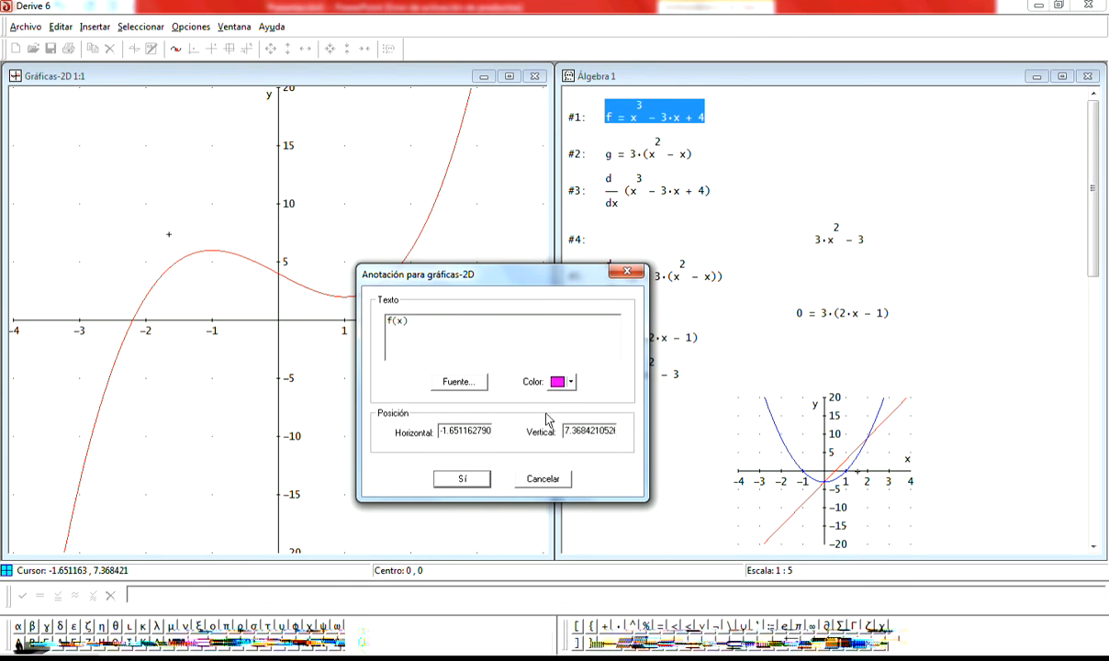
{"action": "left_click", "coordinate": [564, 381]}
{"action": "left_click", "coordinate": [567, 443]}
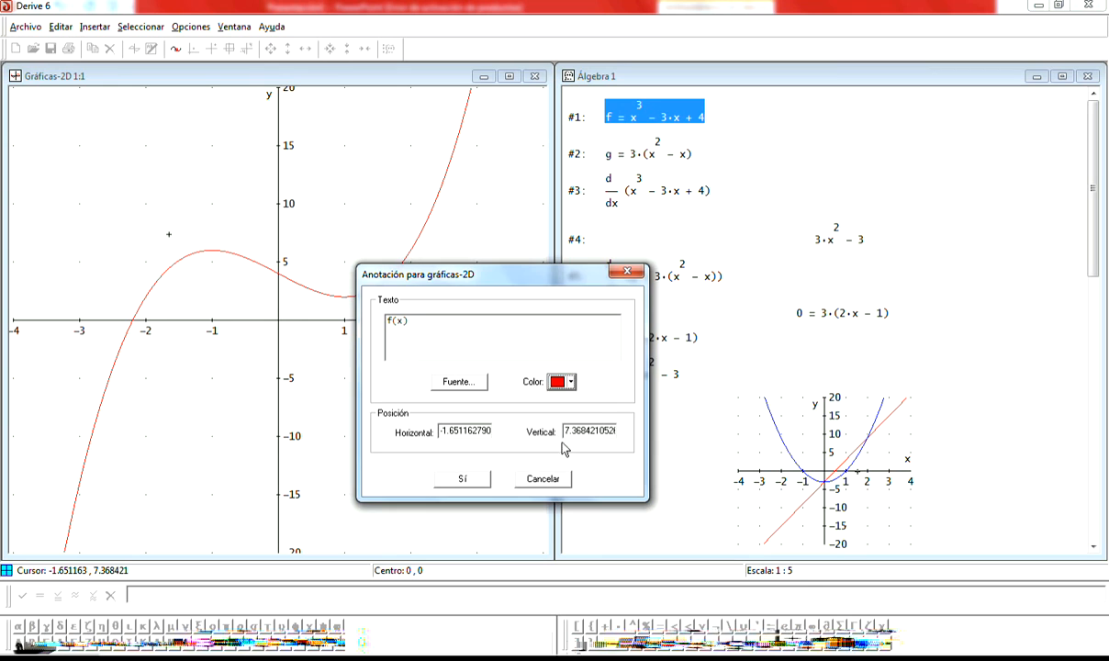
{"action": "left_click", "coordinate": [466, 478]}
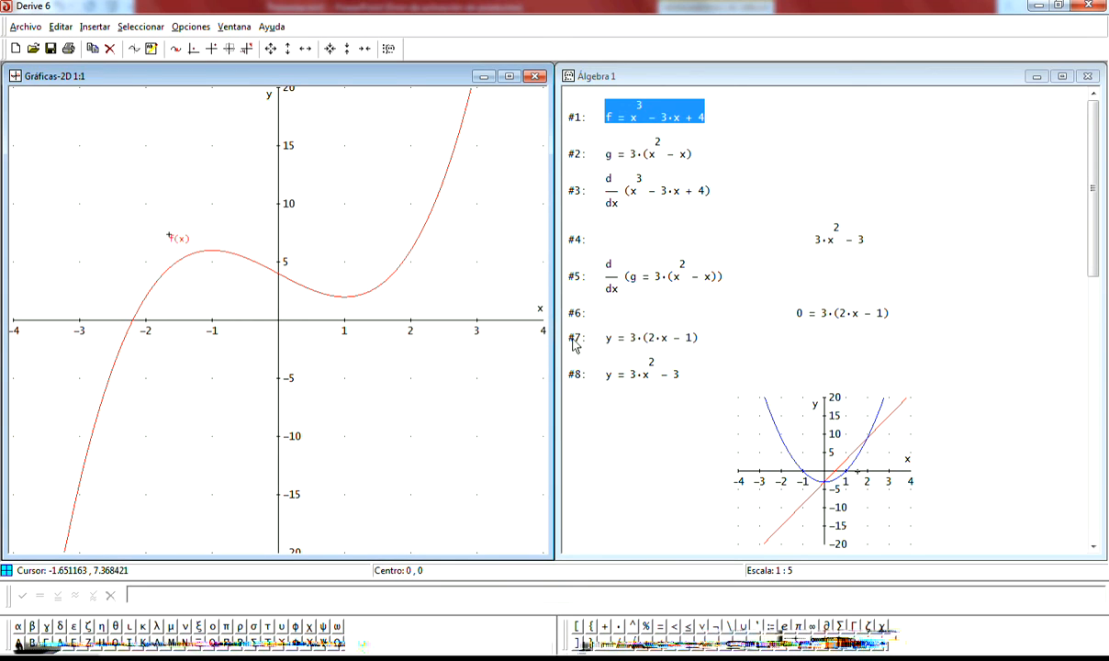
- Plot g = 3(x^2 - x), expression #2, in the 2D plot window together with f
{"action": "left_click", "coordinate": [615, 150]}
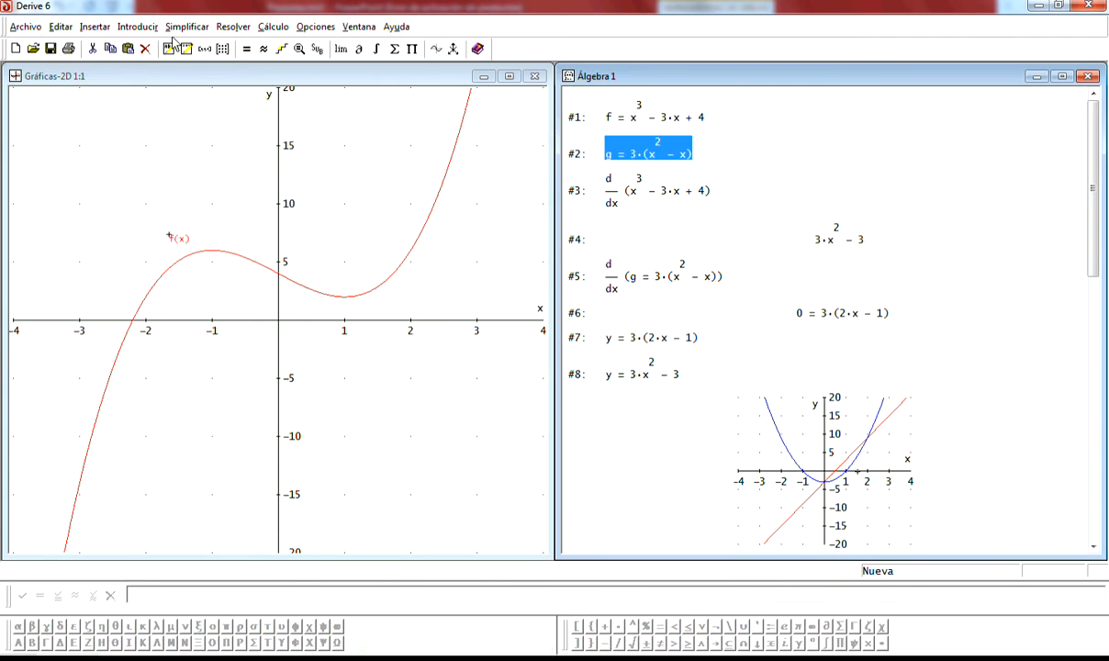
{"action": "left_click", "coordinate": [162, 125]}
{"action": "left_click", "coordinate": [134, 50]}
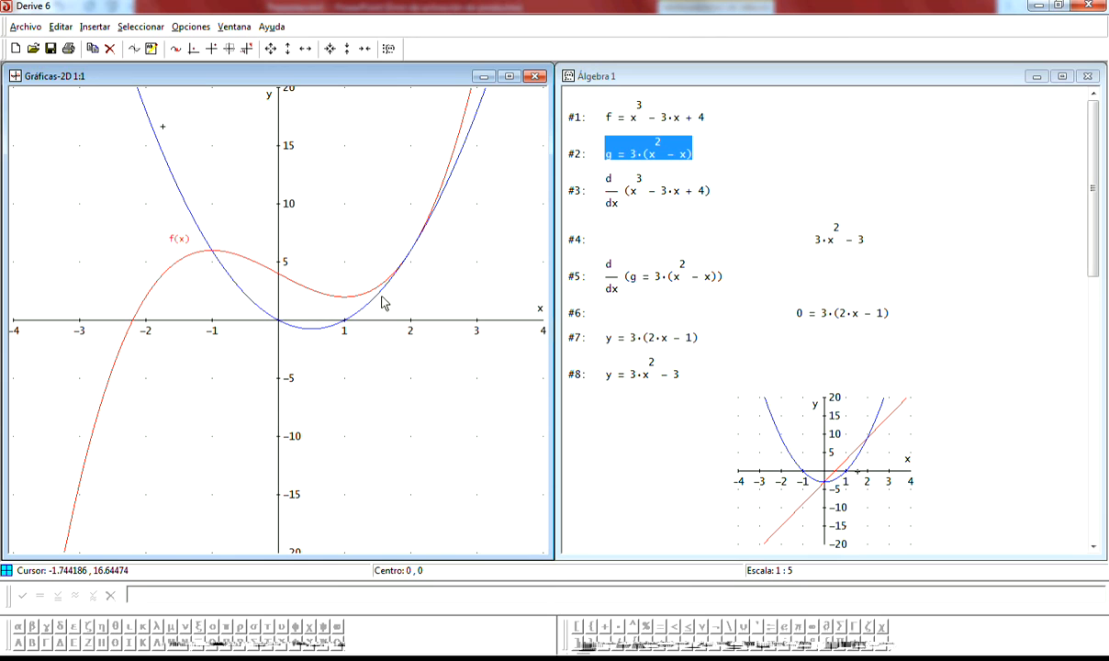
- Add a blue annotation reading g(x) beside the parabola's rising branch, at about (2.58, 8.16)
{"action": "right_click", "coordinate": [449, 225]}
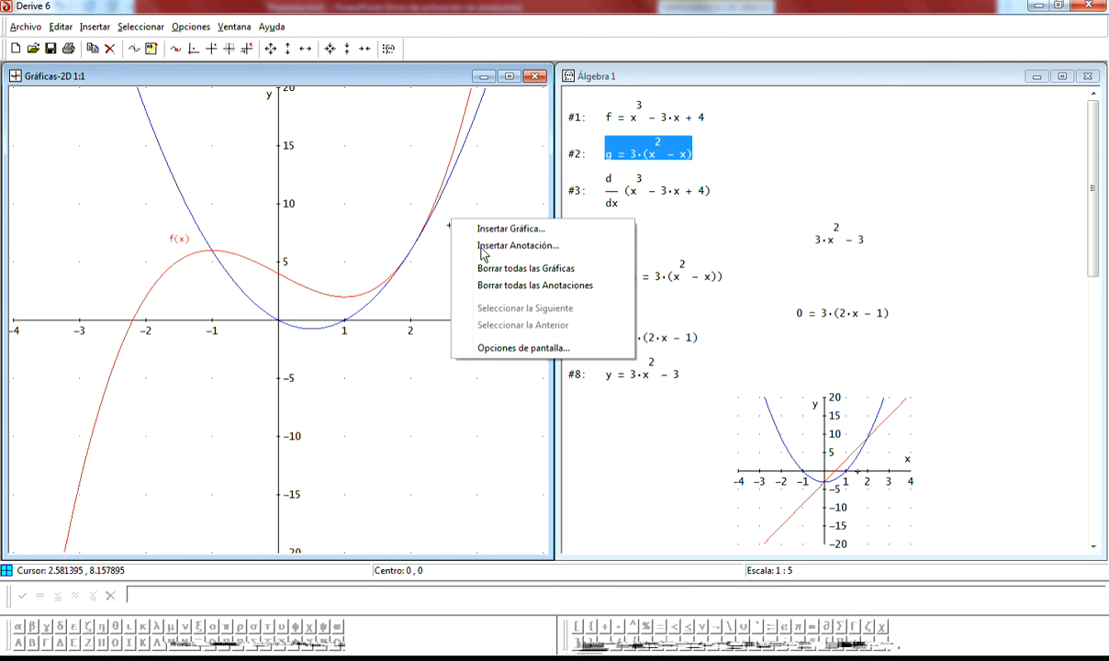
{"action": "left_click", "coordinate": [484, 249]}
{"action": "type", "text": "g"}
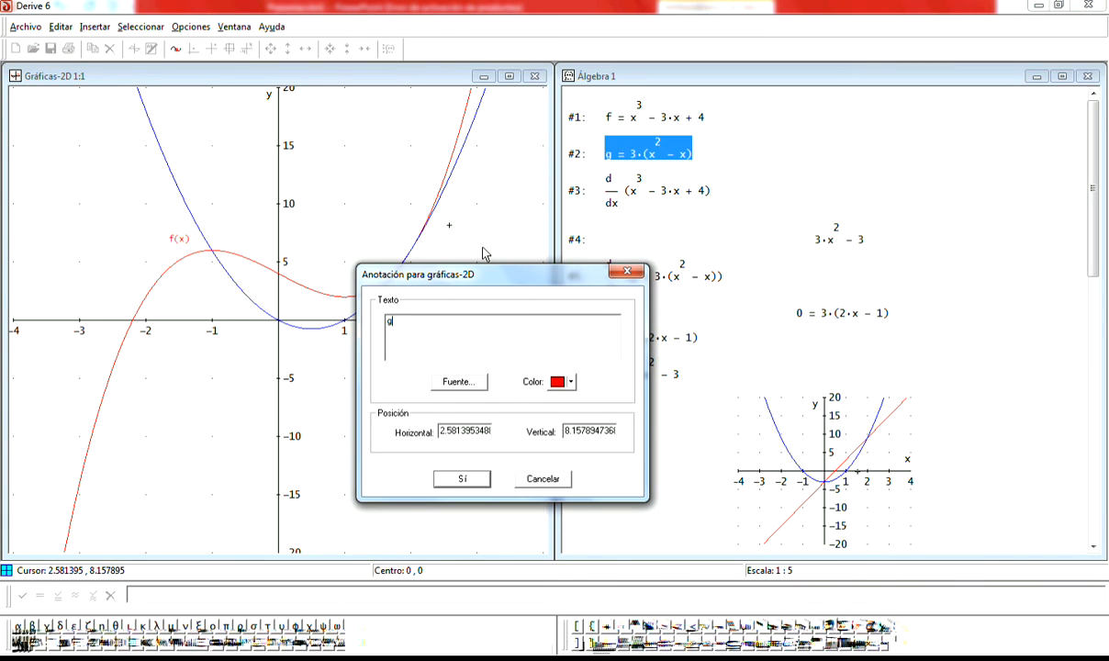
{"action": "type", "text": "(x)"}
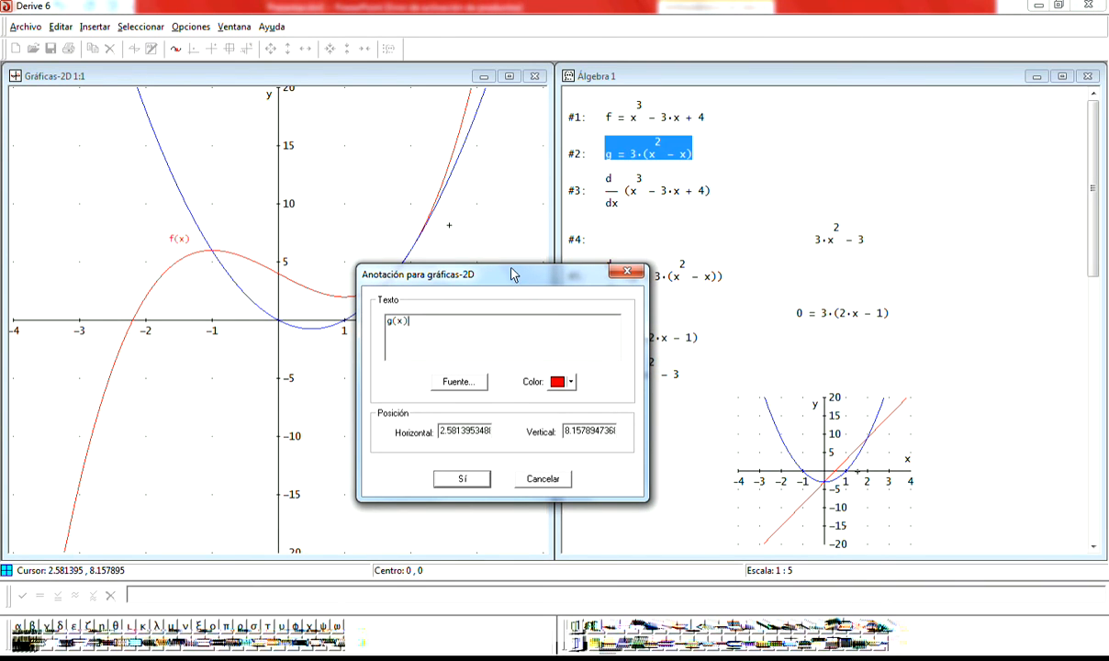
{"action": "left_click", "coordinate": [570, 381]}
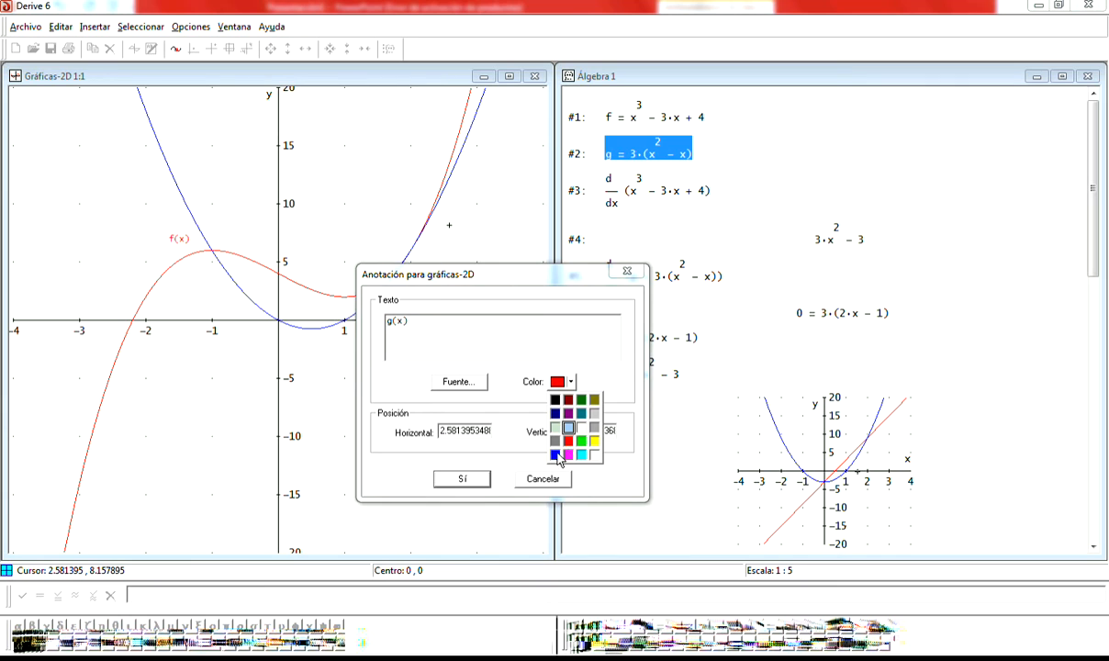
{"action": "left_click", "coordinate": [554, 455]}
{"action": "left_click", "coordinate": [459, 480]}
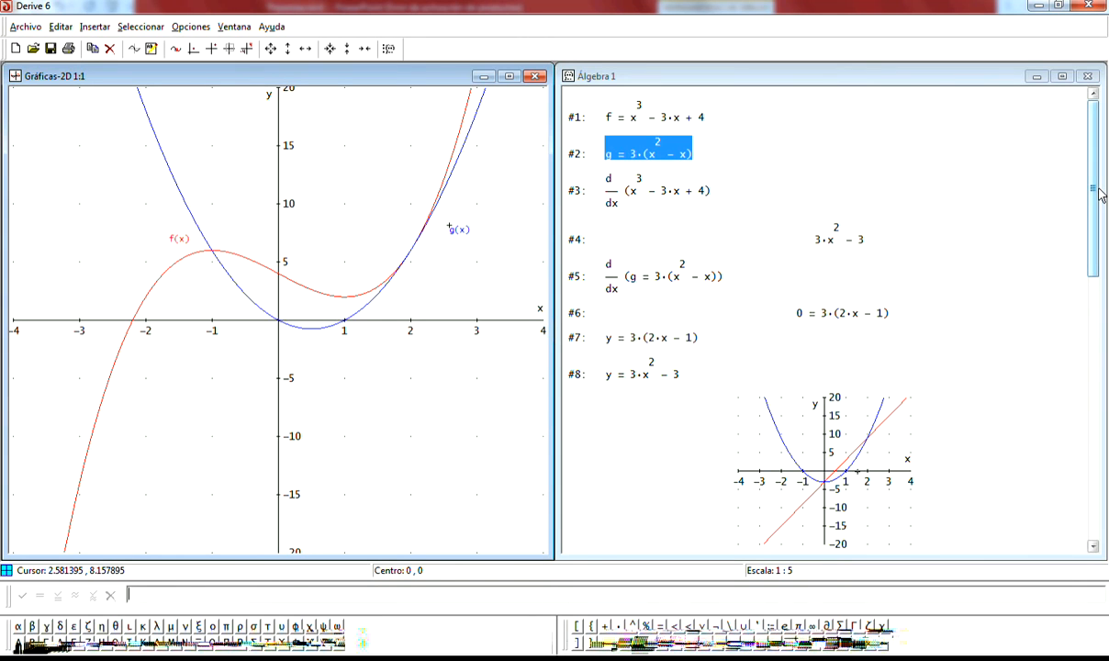
- Plot the tangent line of f, y = 4 - 3x (expression #25), in green in the 2D plot window
{"action": "left_click_drag", "start_coordinate": [1097, 188], "coordinate": [1091, 501]}
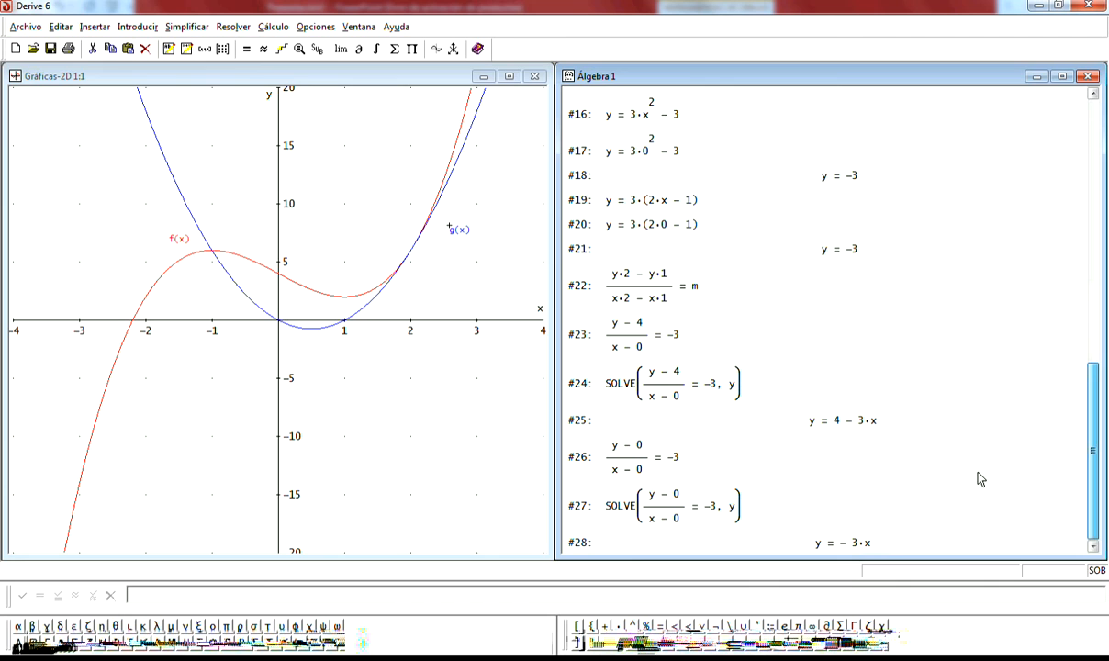
{"action": "left_click", "coordinate": [849, 422]}
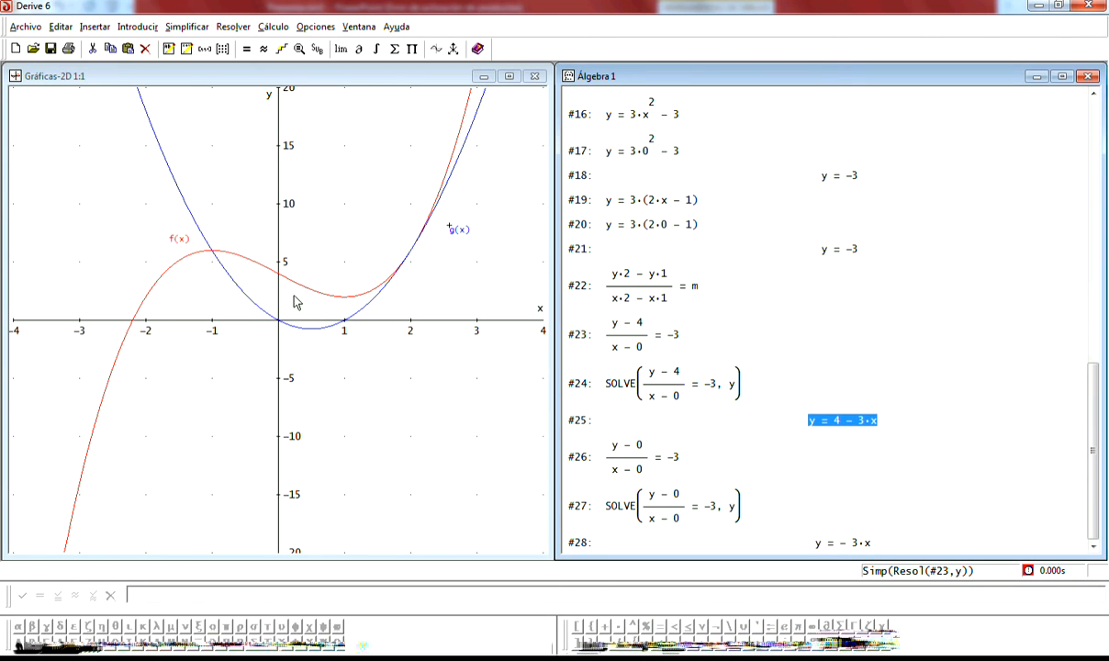
{"action": "left_click", "coordinate": [133, 164]}
{"action": "left_click", "coordinate": [135, 49]}
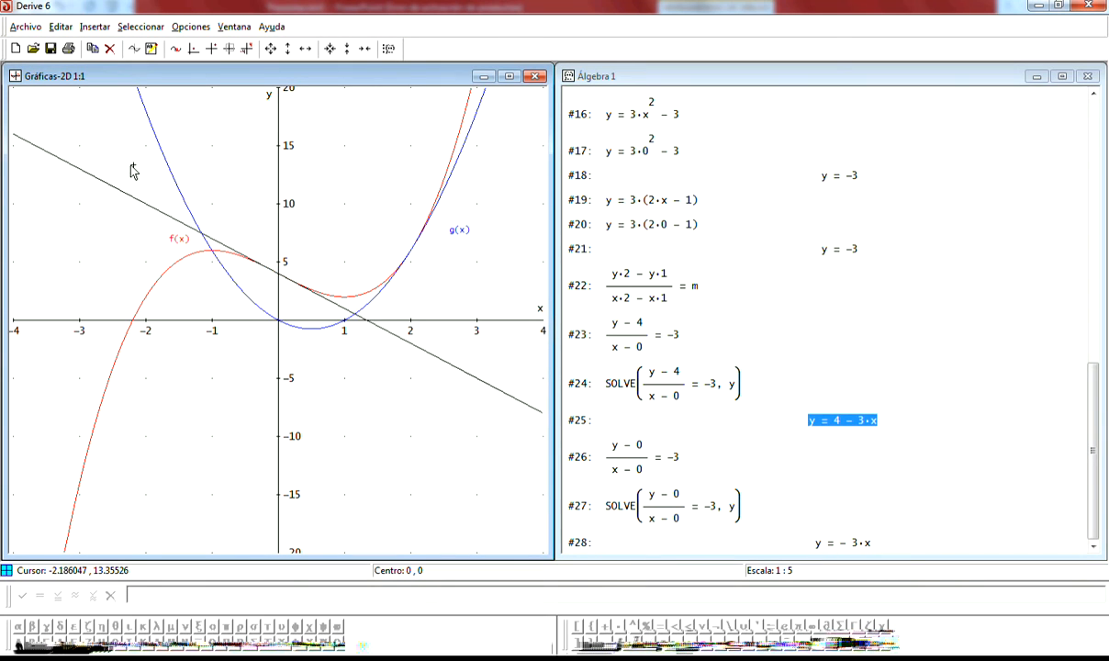
{"action": "left_click", "coordinate": [138, 50]}
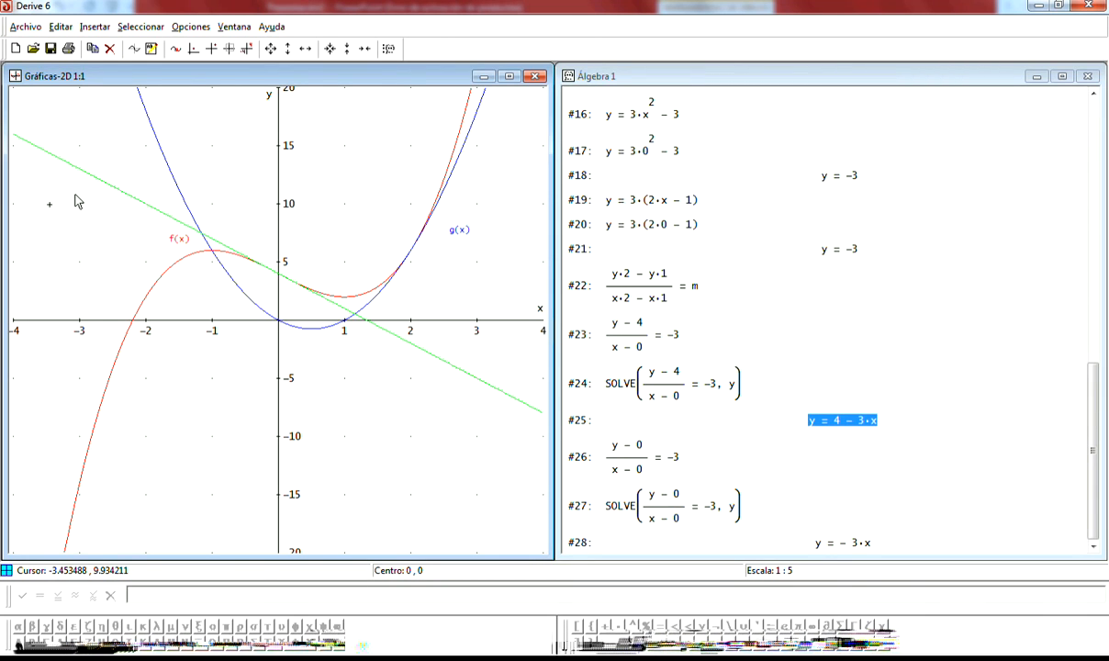
- Add a green annotation reading "recta tangente a f en x=0" below the green line, at about (-3.45, 9.93)
{"action": "right_click", "coordinate": [51, 210]}
{"action": "left_click", "coordinate": [111, 235]}
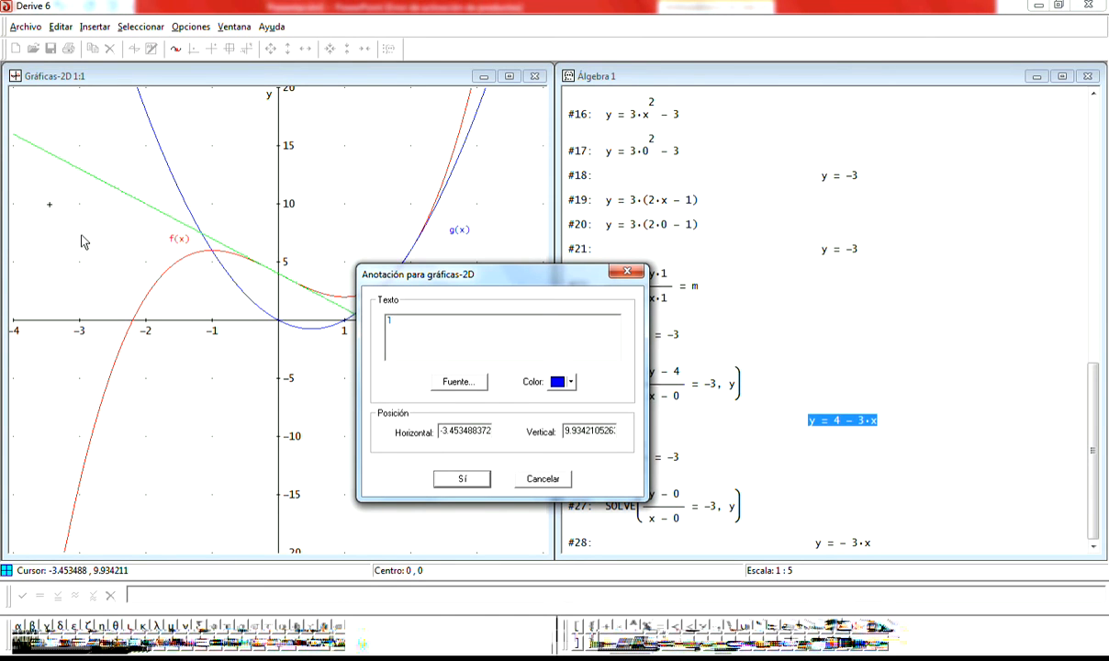
{"action": "type", "text": "recta tangente a f en x=0"}
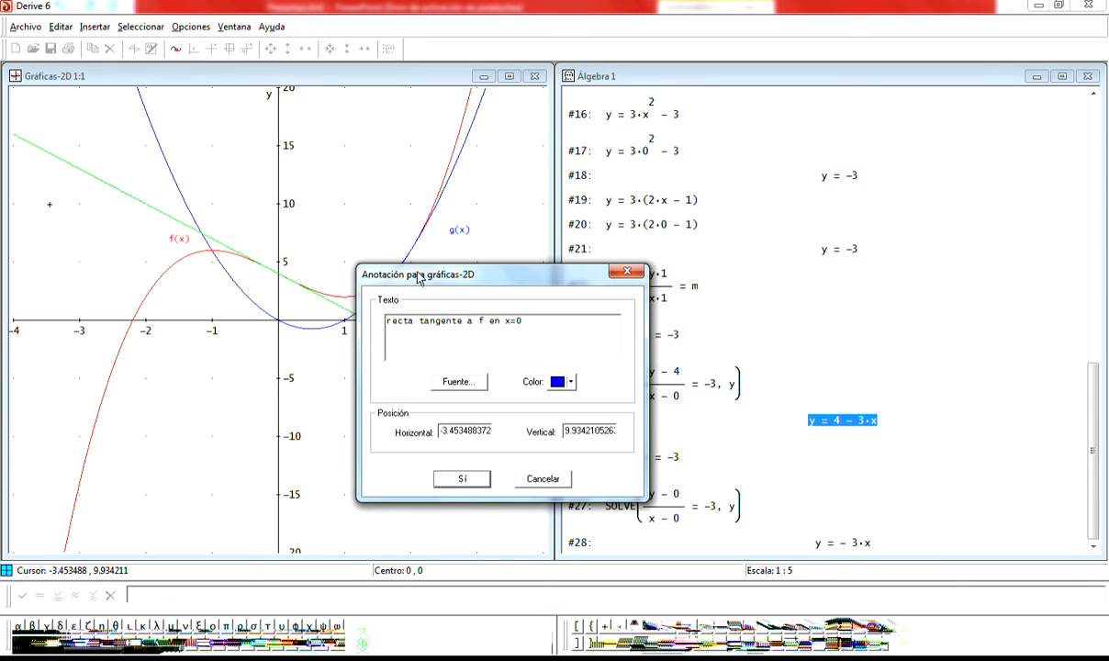
{"action": "left_click", "coordinate": [571, 382]}
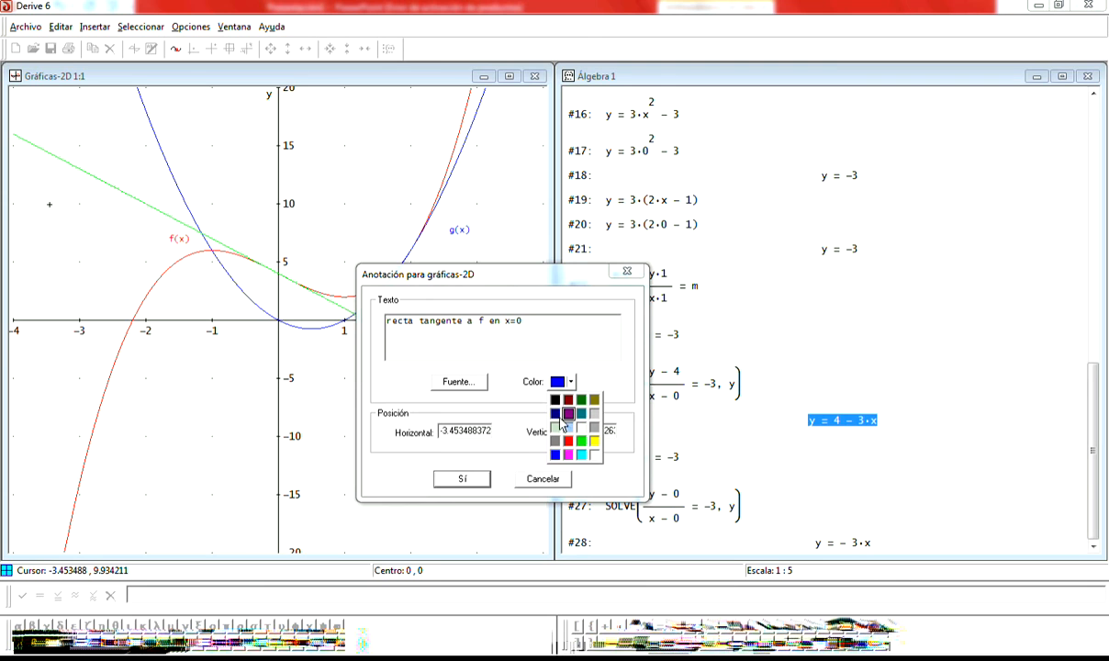
{"action": "left_click", "coordinate": [582, 447]}
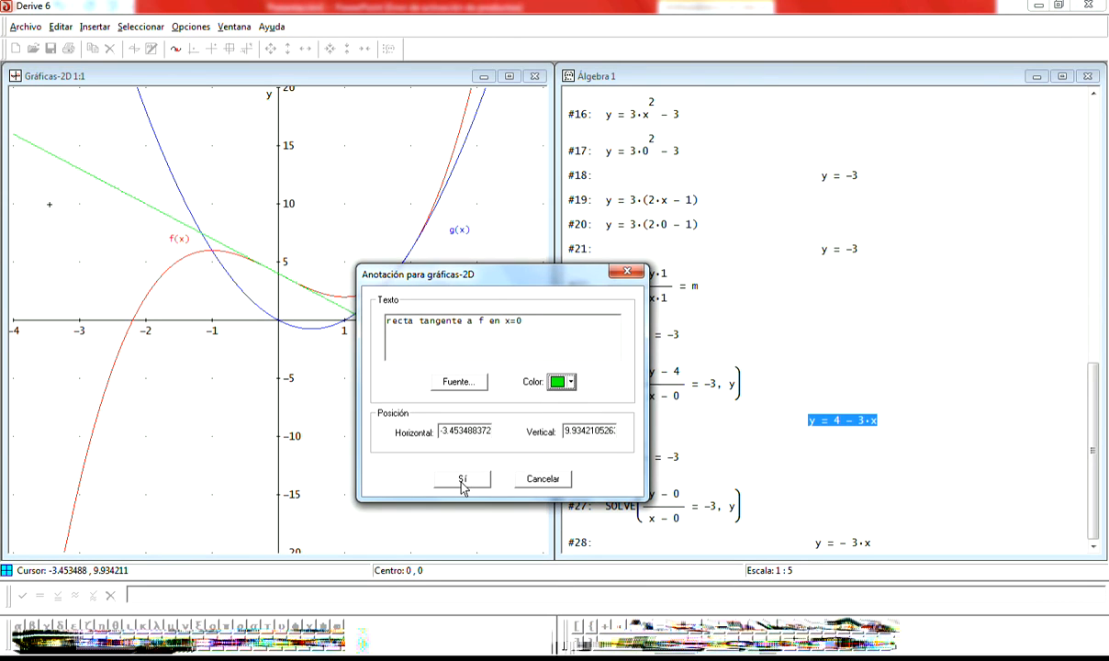
{"action": "left_click", "coordinate": [462, 478]}
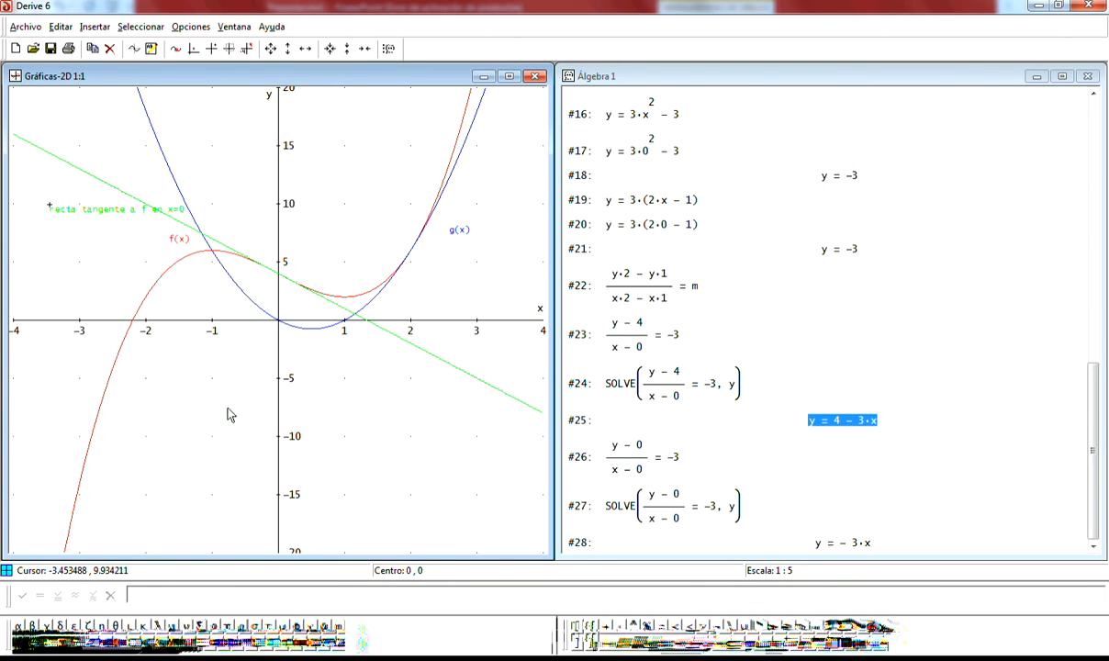
- Plot the tangent line of g, y = -3x (expression #28), in the 2D plot window
{"action": "left_click", "coordinate": [838, 541]}
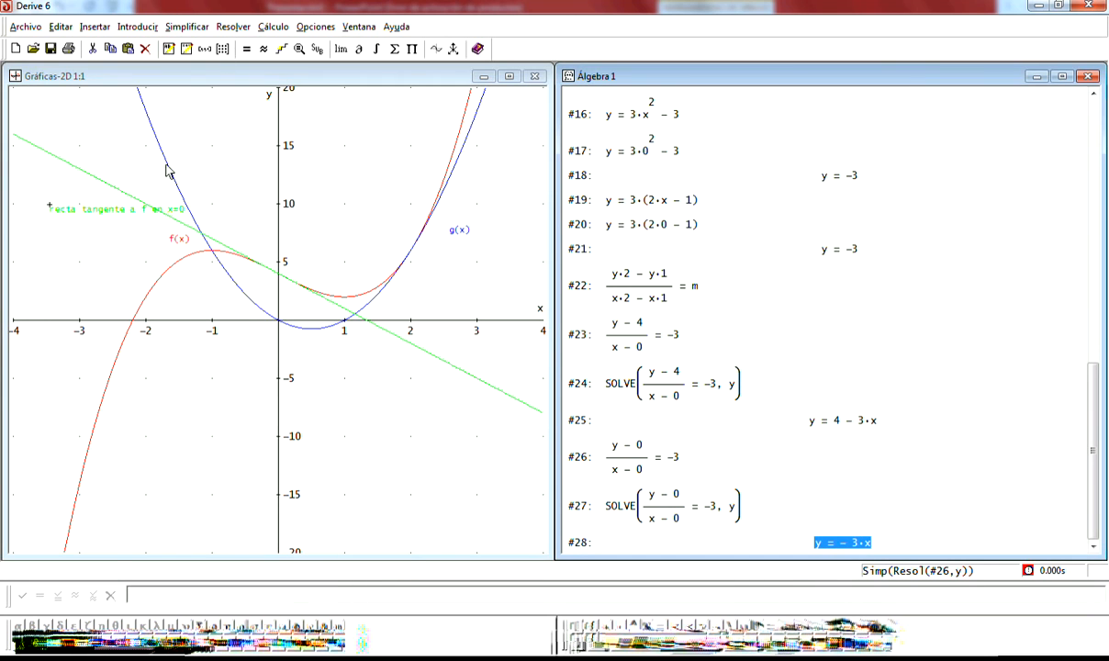
{"action": "left_click", "coordinate": [164, 195]}
{"action": "left_click", "coordinate": [134, 49]}
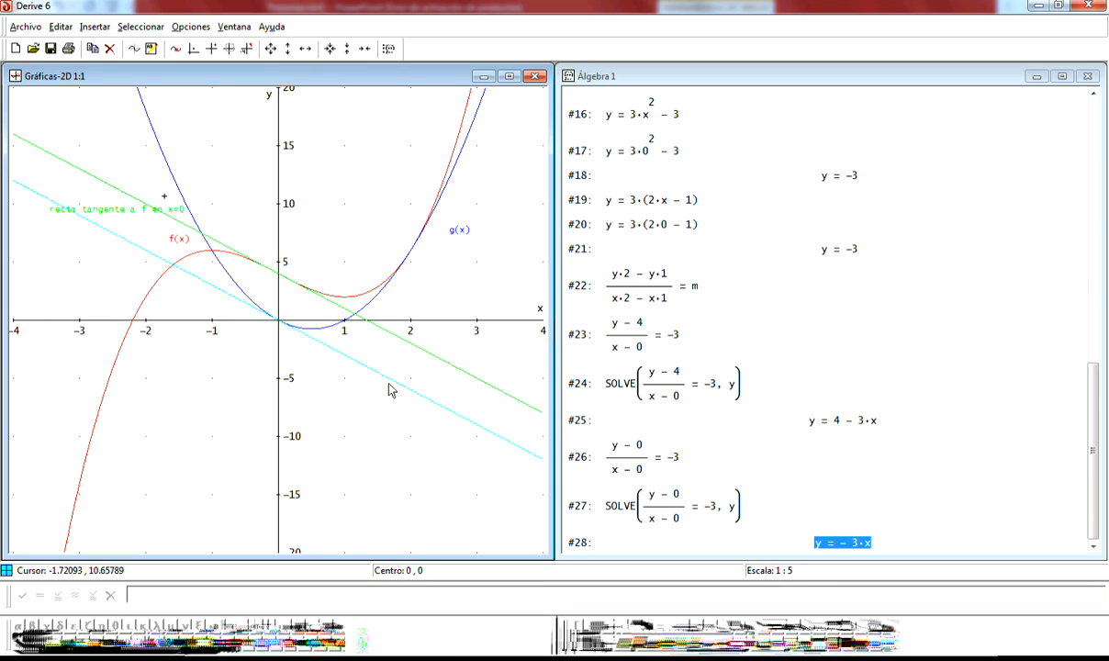
- Add a cyan annotation reading "recta tangente a g en x=0" below the x-axis, at about (-2.02, -3.03)
{"action": "left_click", "coordinate": [144, 355]}
{"action": "right_click", "coordinate": [145, 360]}
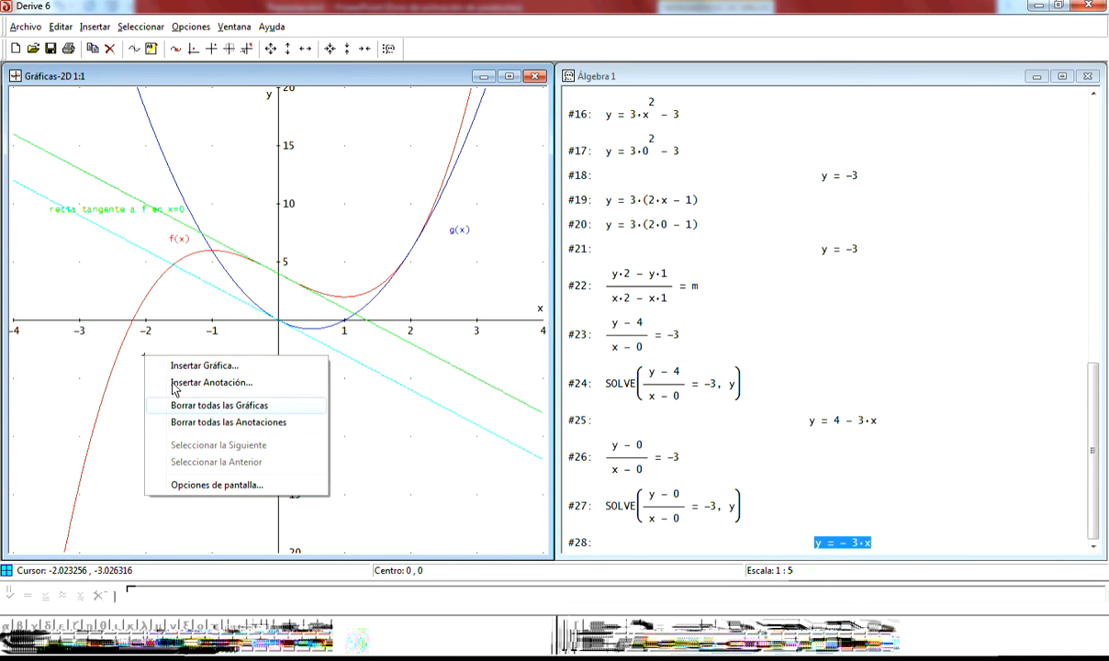
{"action": "left_click", "coordinate": [173, 382]}
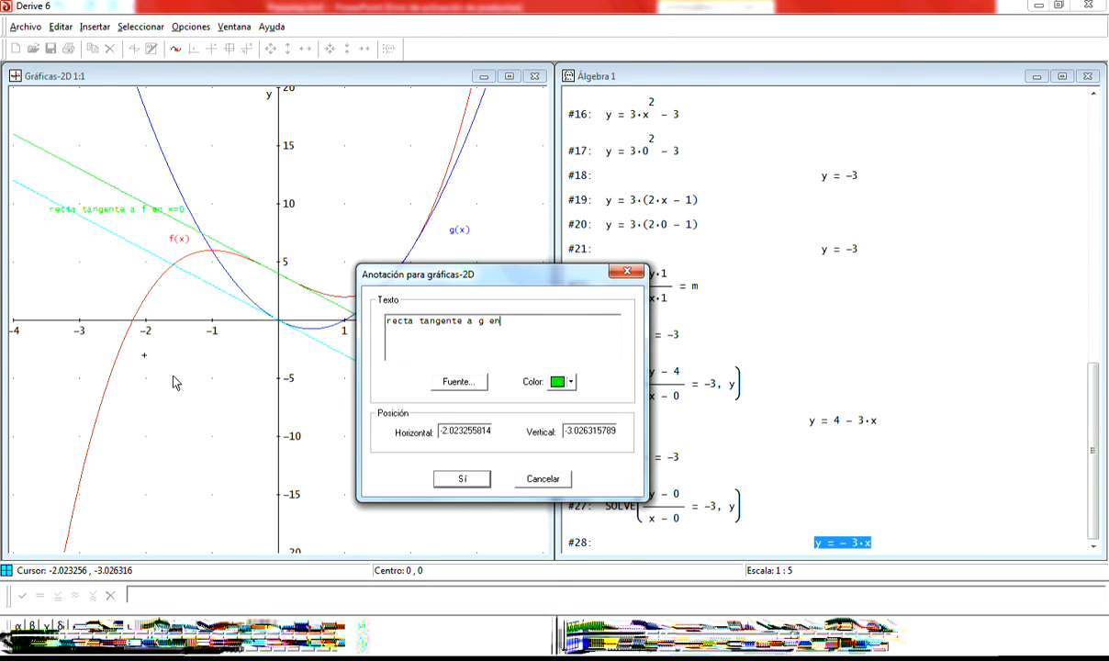
{"action": "type", "text": "0"}
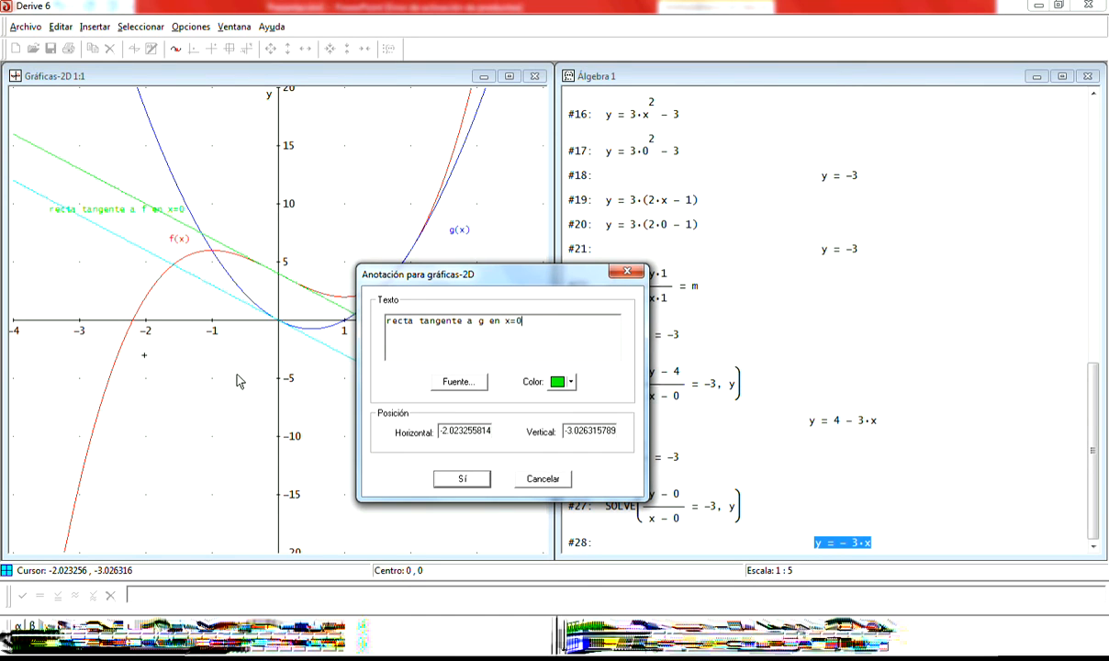
{"action": "left_click", "coordinate": [571, 382]}
{"action": "left_click", "coordinate": [545, 429]}
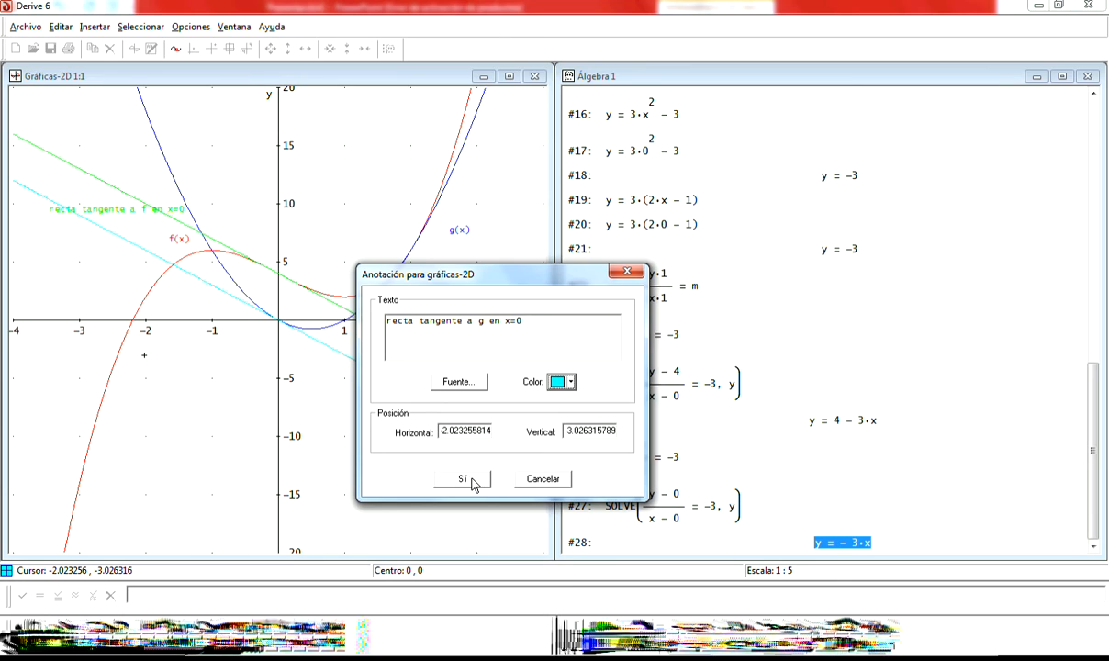
{"action": "left_click", "coordinate": [463, 480]}
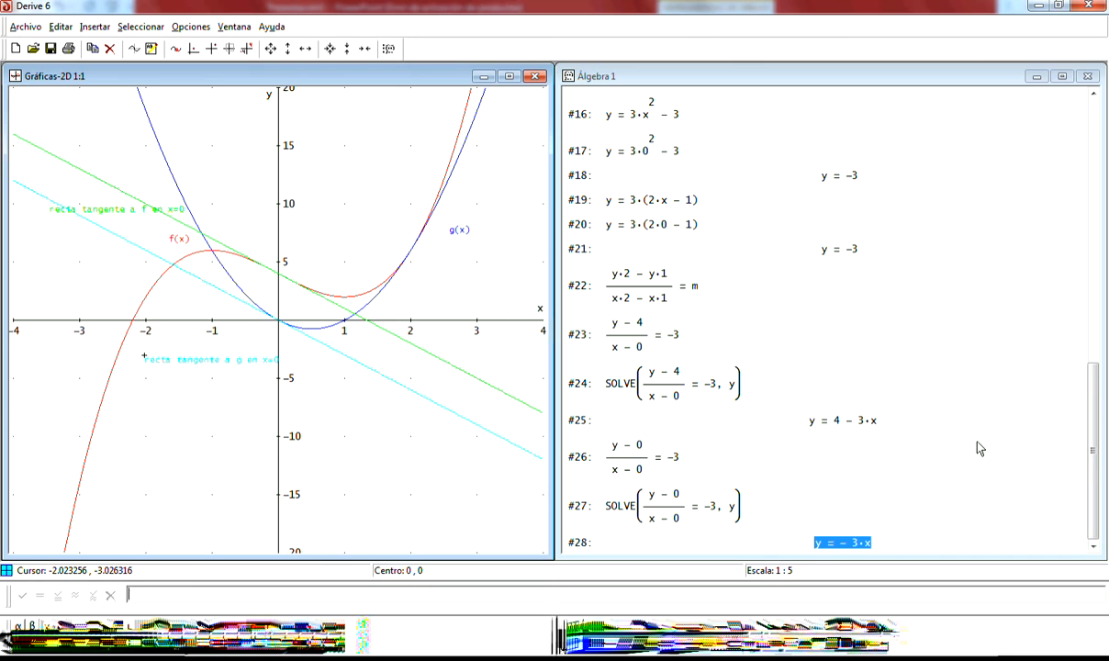
- Copy f = x^3 - 3x + 4, expression #1, as a new expression at the end of the algebra worksheet
{"action": "left_click_drag", "start_coordinate": [1094, 472], "coordinate": [1089, 160]}
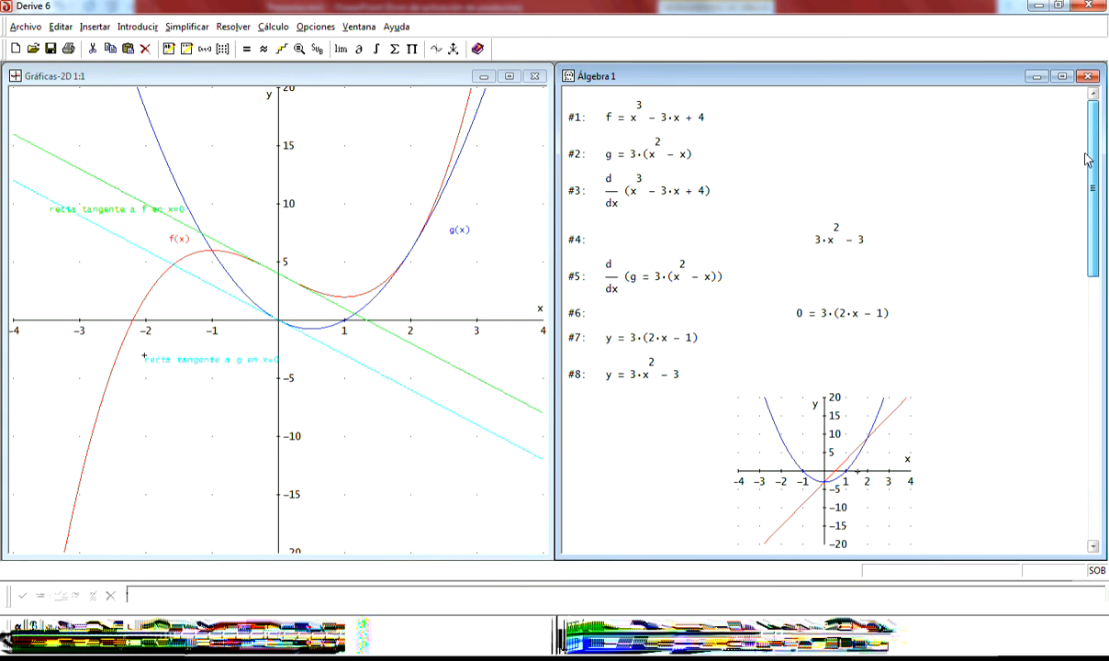
{"action": "left_click", "coordinate": [697, 126]}
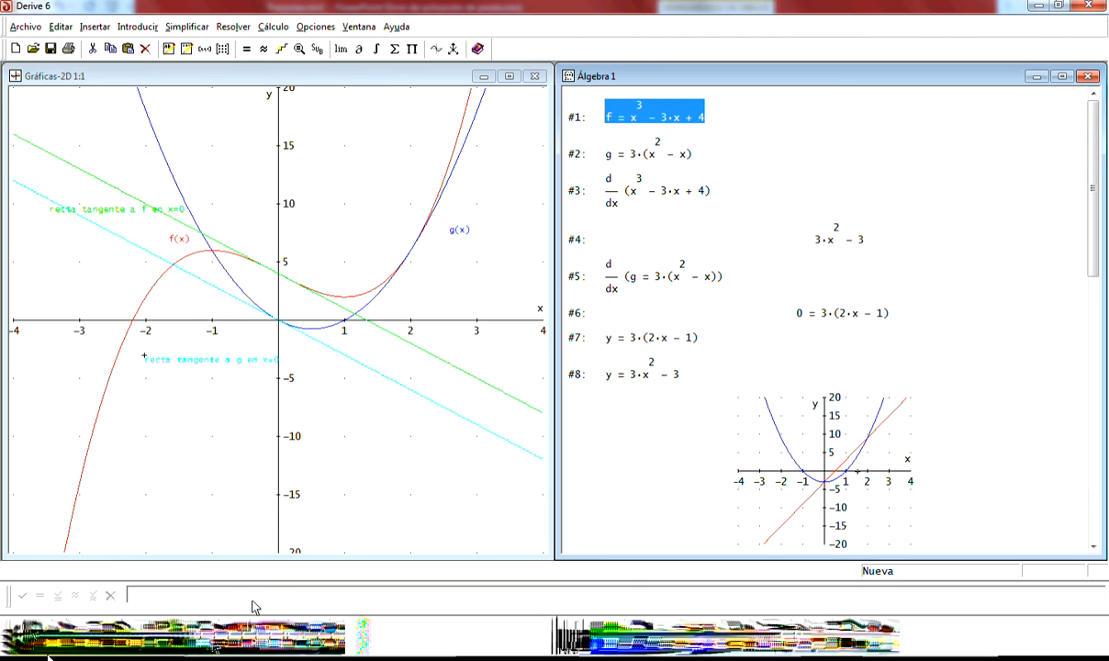
{"action": "key", "text": "F3"}
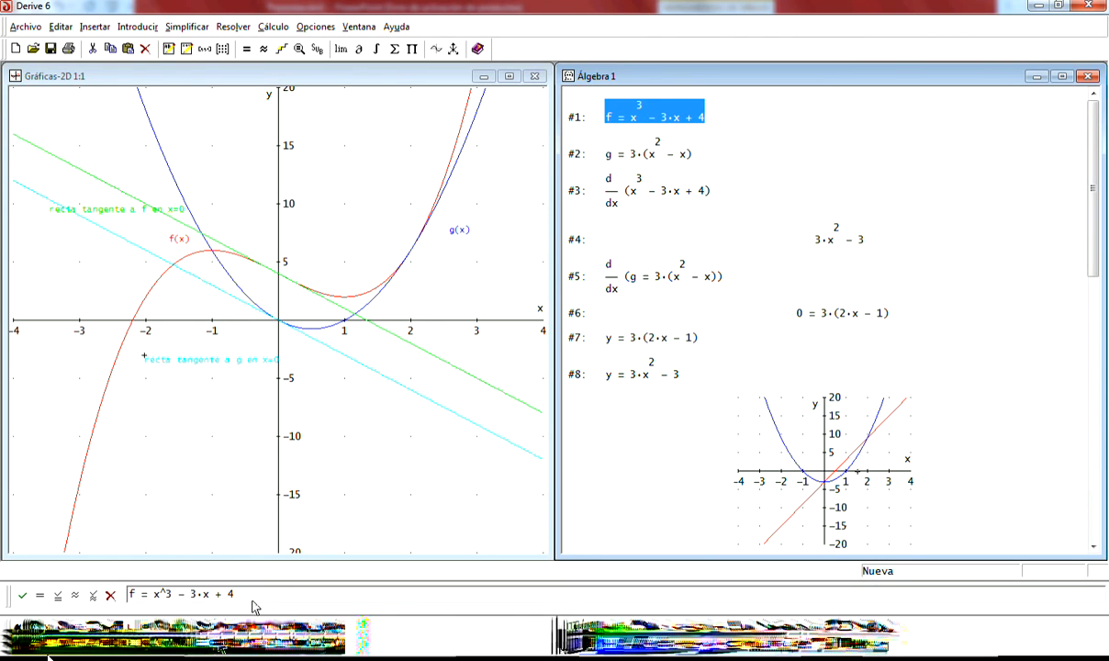
{"action": "key", "text": "Return"}
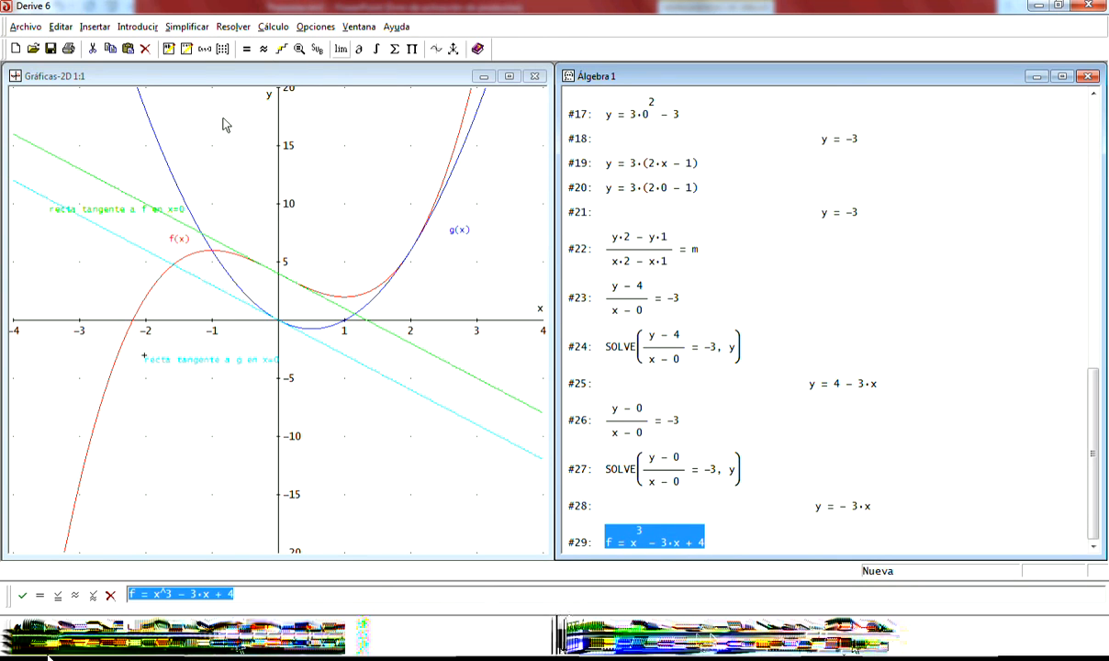
- Substitute 2 for x in the new copy of f and simplify the result
{"action": "left_click", "coordinate": [186, 28]}
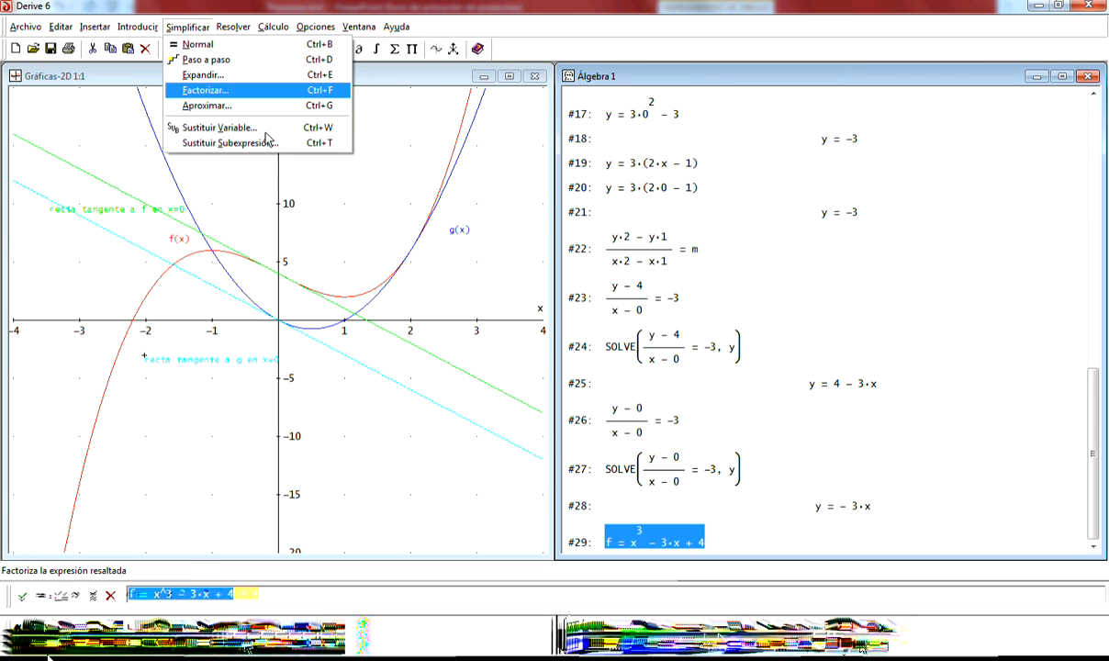
{"action": "left_click", "coordinate": [248, 134]}
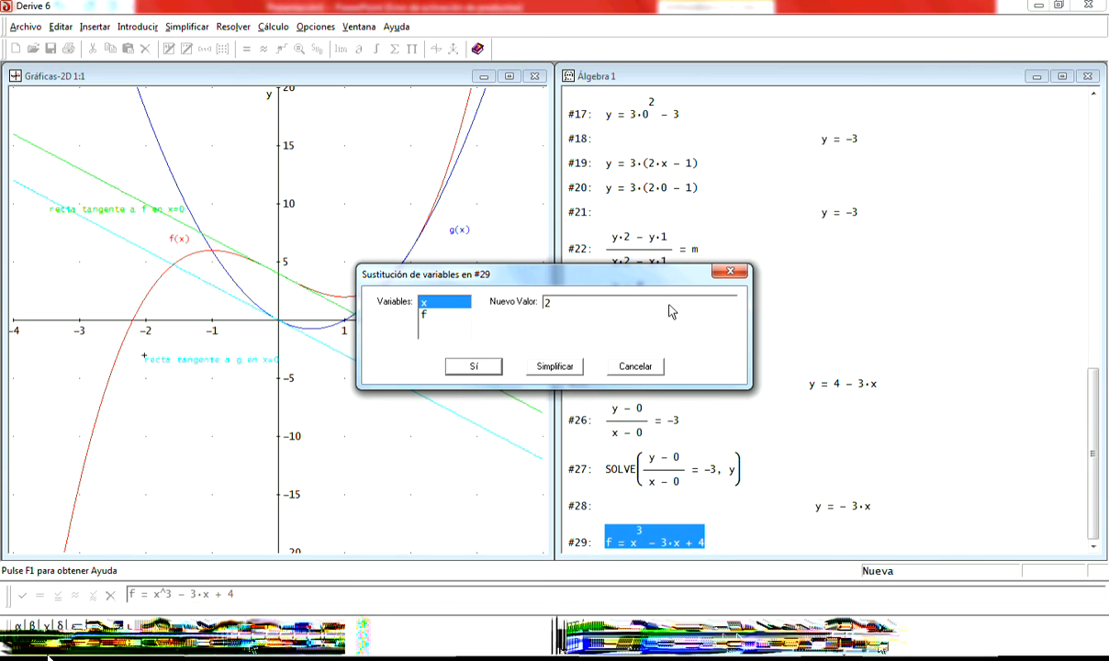
{"action": "type", "text": "2"}
{"action": "key", "text": "Return"}
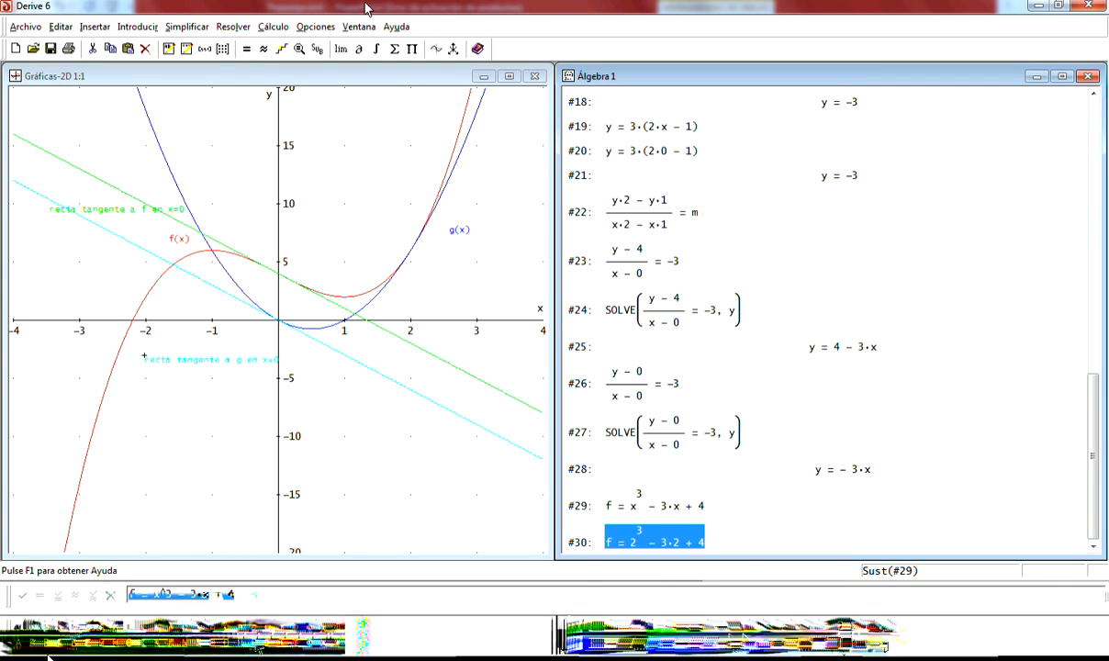
{"action": "left_click", "coordinate": [244, 49]}
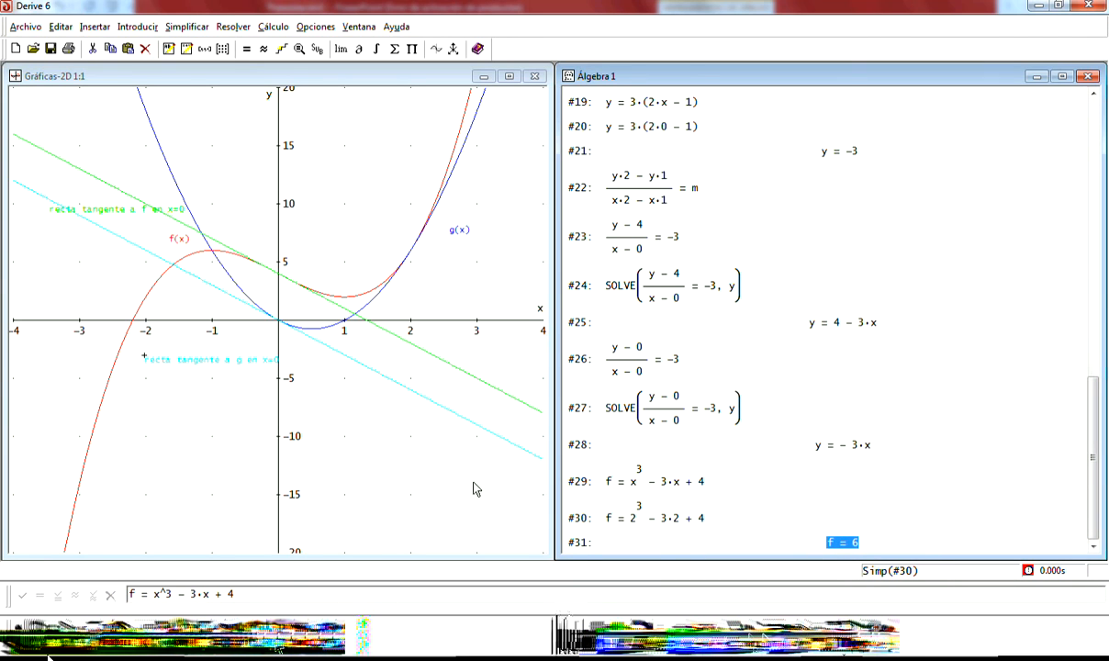
- Copy g = 3(x^2 - x), expression #2, as a new expression at the end of the algebra worksheet
{"action": "scroll", "coordinate": [1062, 136], "scroll_direction": "up", "scroll_amount": 15}
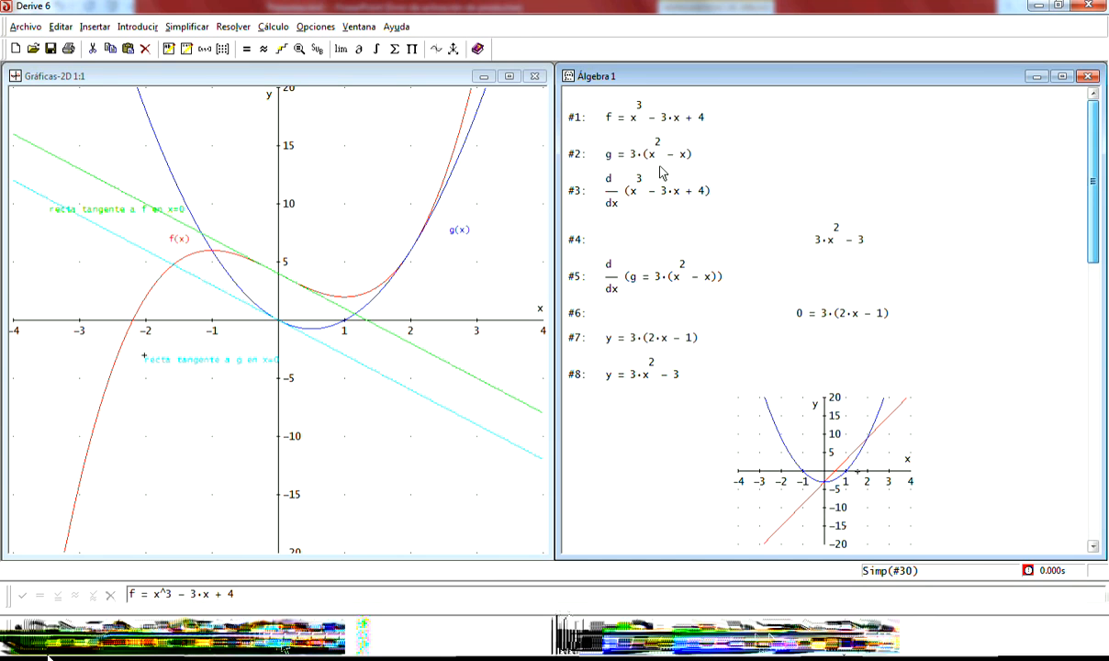
{"action": "left_click", "coordinate": [662, 154]}
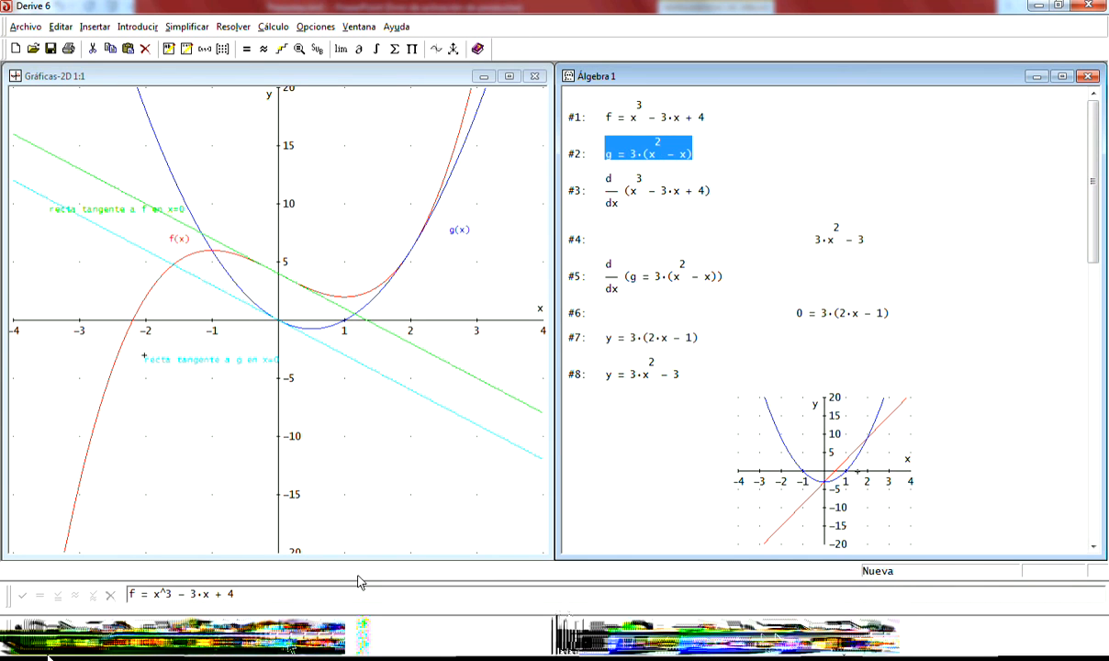
{"action": "left_click_drag", "start_coordinate": [361, 599], "coordinate": [6, 589]}
{"action": "key", "text": "Delete"}
{"action": "key", "text": "F3"}
{"action": "key", "text": "Return"}
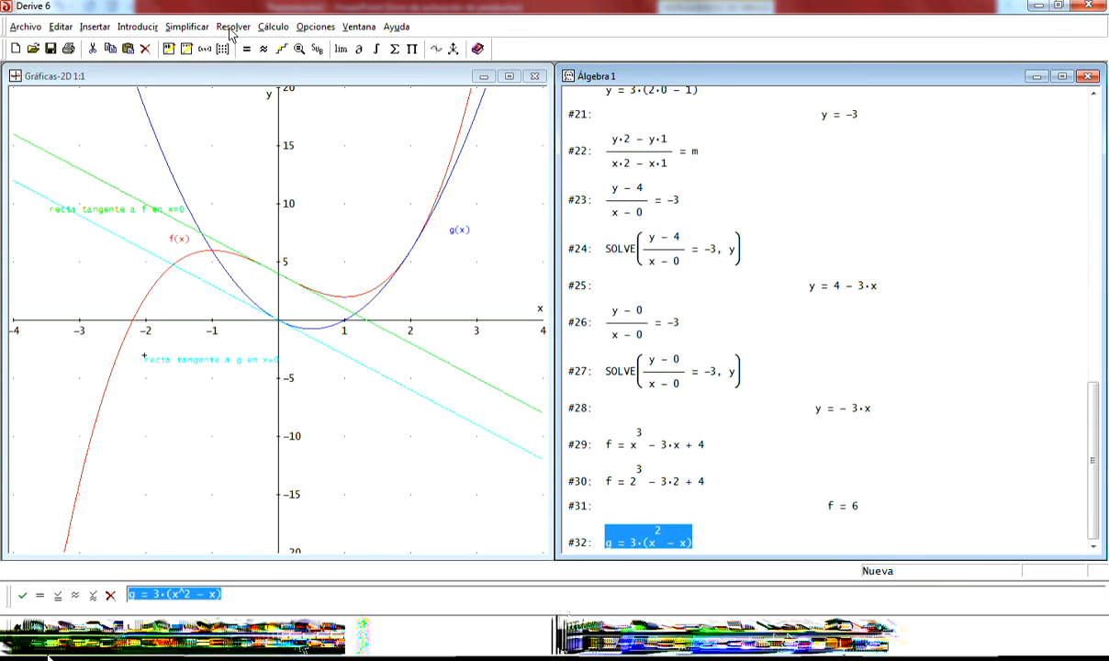
- Substitute 2 for x in the new copy of g, expression #32, and simplify the result
{"action": "left_click", "coordinate": [188, 27]}
{"action": "left_click", "coordinate": [234, 126]}
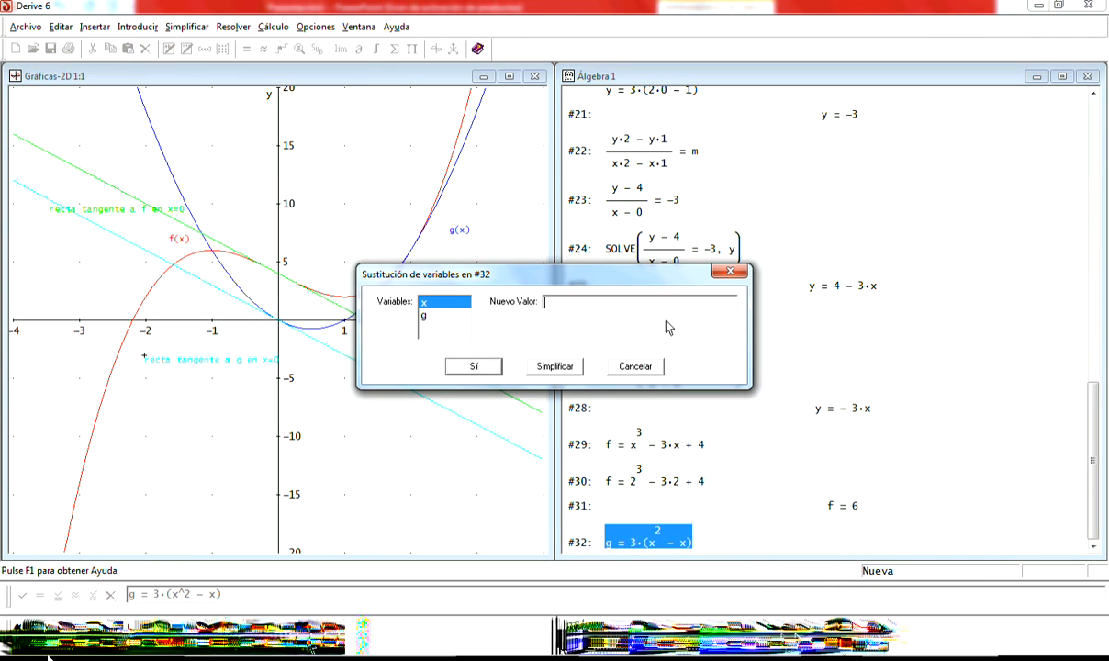
{"action": "type", "text": "2"}
{"action": "key", "text": "Return"}
{"action": "left_click", "coordinate": [244, 48]}
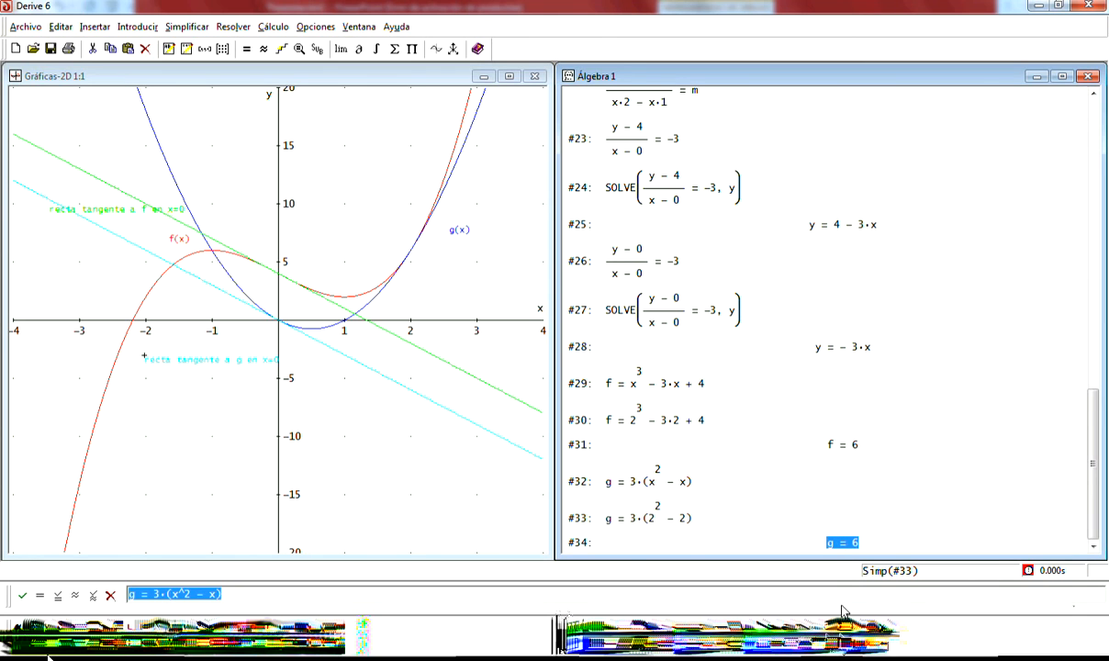
- Copy the derivative y = 3x^2 - 3, expression #8, as a new expression at the end of the algebra worksheet
{"action": "mouse_move", "coordinate": [1096, 454]}
{"action": "left_mouse_down"}
{"action": "mouse_move", "coordinate": [1049, 329]}
{"action": "mouse_move", "coordinate": [1091, 458]}
{"action": "left_mouse_up"}
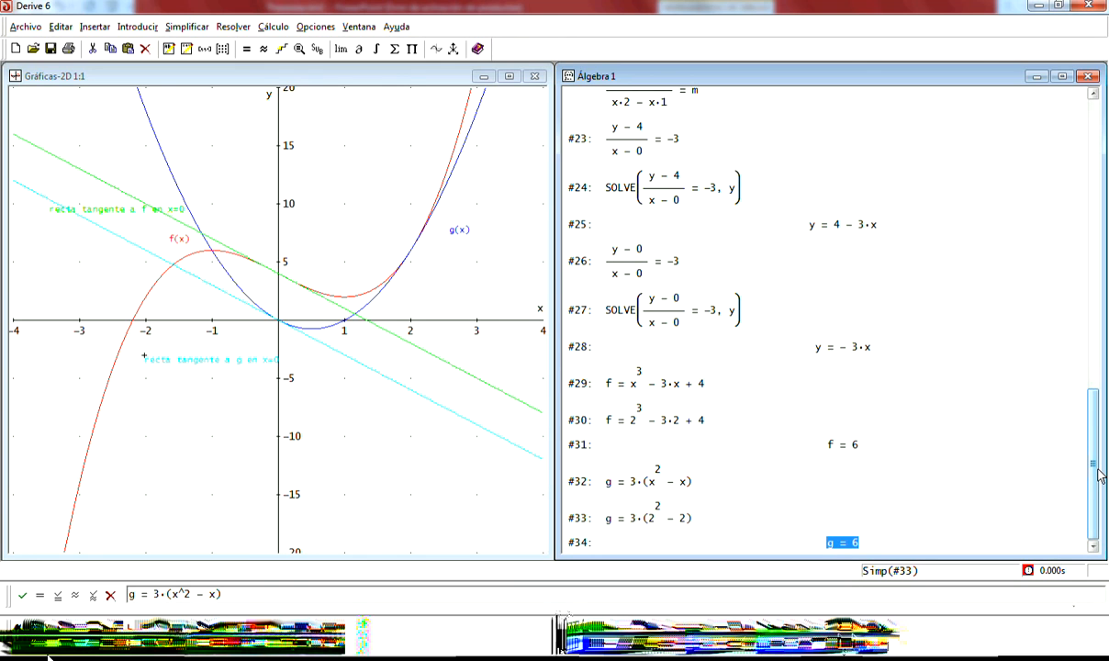
{"action": "left_click_drag", "start_coordinate": [1098, 476], "coordinate": [1036, 102]}
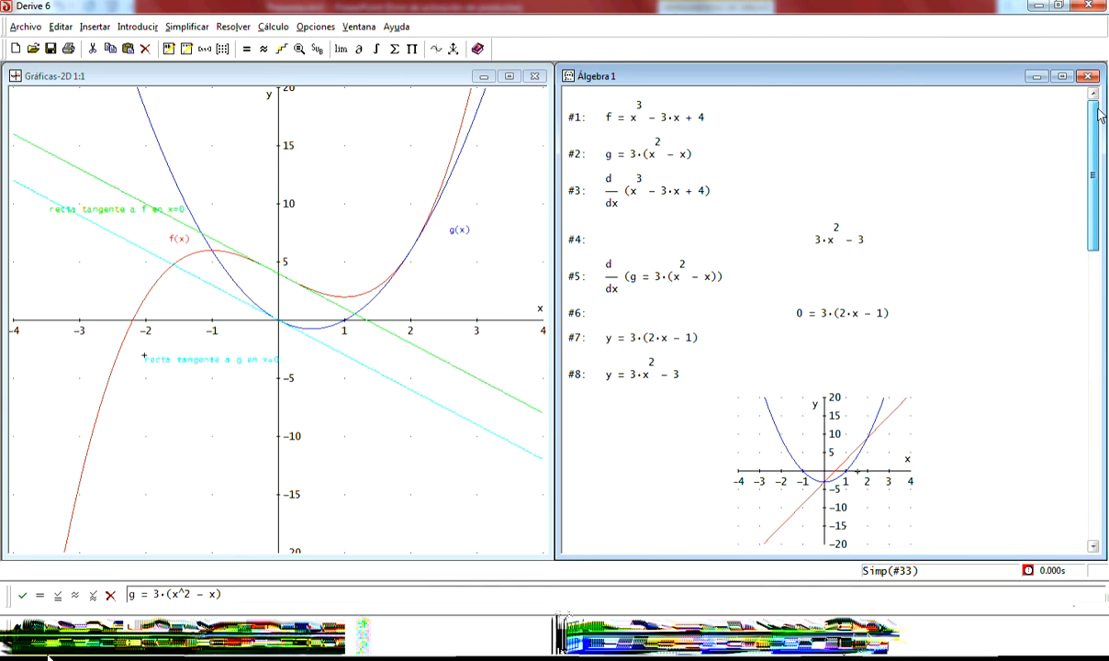
{"action": "left_click", "coordinate": [638, 383]}
{"action": "left_click", "coordinate": [531, 598]}
{"action": "key", "text": "BackSpace"}
{"action": "key", "text": "BackSpace"}
{"action": "key", "text": "BackSpace"}
{"action": "key", "text": "BackSpace"}
{"action": "key", "text": "BackSpace"}
{"action": "key", "text": "BackSpace"}
{"action": "key", "text": "BackSpace"}
{"action": "key", "text": "BackSpace"}
{"action": "key", "text": "BackSpace"}
{"action": "key", "text": "BackSpace"}
{"action": "key", "text": "BackSpace"}
{"action": "key", "text": "BackSpace"}
{"action": "key", "text": "BackSpace"}
{"action": "key", "text": "BackSpace"}
{"action": "key", "text": "BackSpace"}
{"action": "key", "text": "F3"}
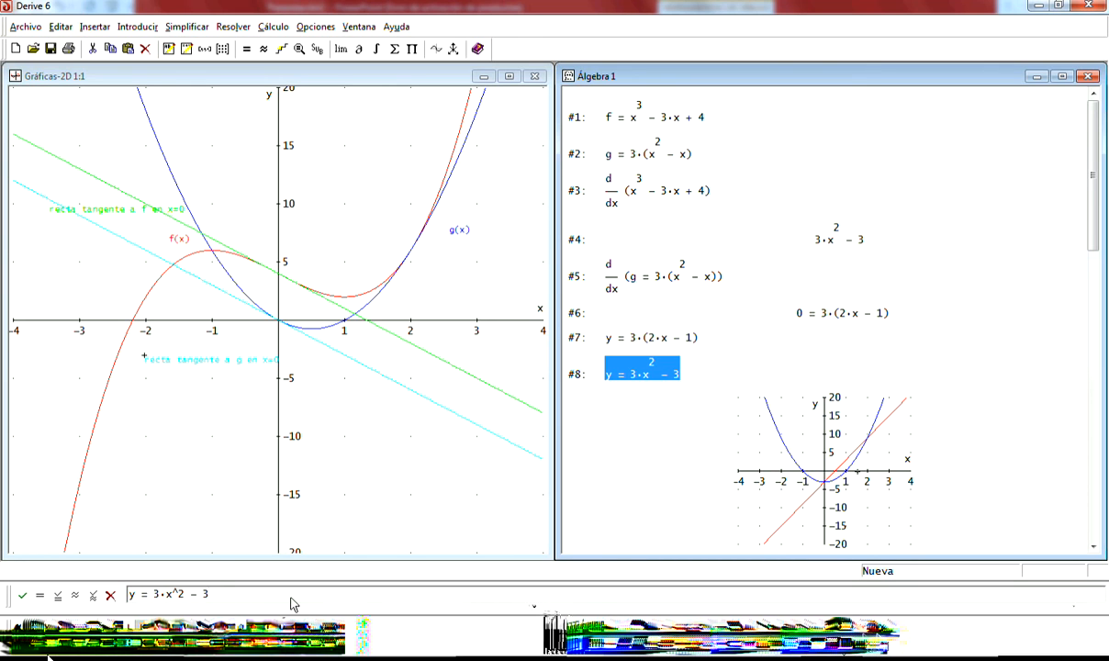
{"action": "key", "text": "Return"}
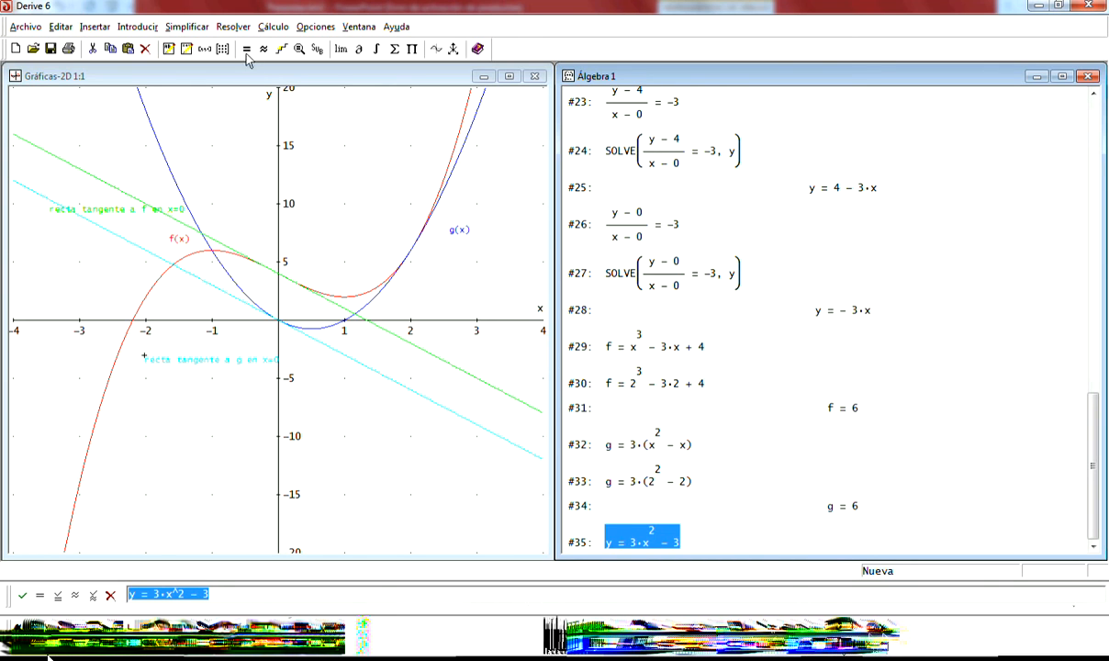
- Substitute 2 for x in the copied derivative, expression #35, and simplify the result
{"action": "left_click", "coordinate": [187, 26]}
{"action": "left_click", "coordinate": [220, 126]}
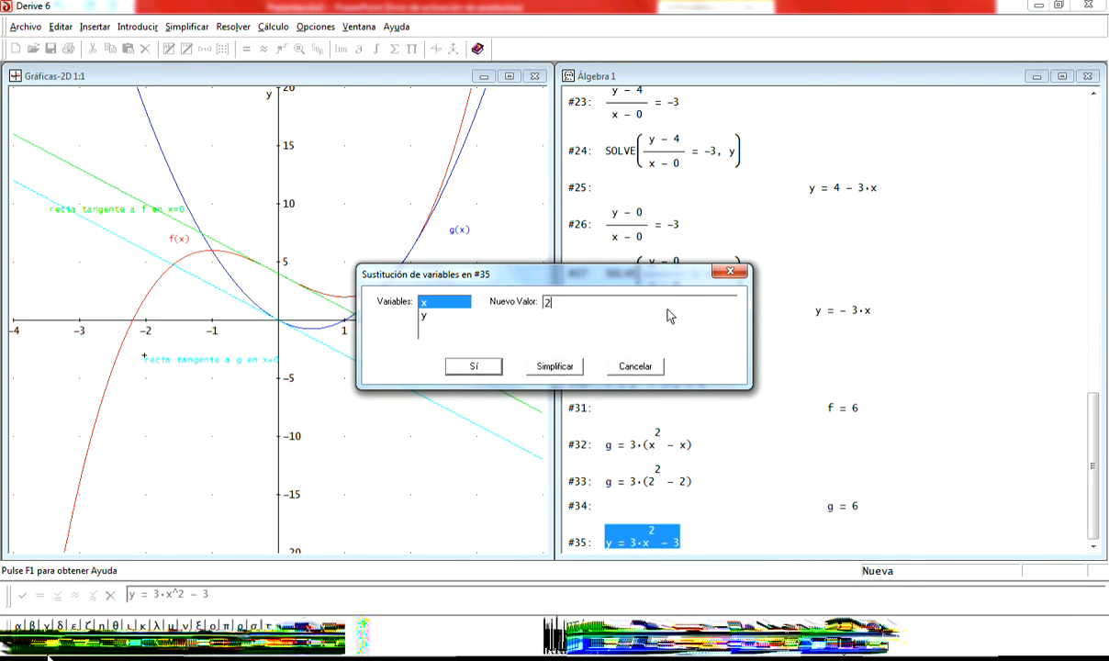
{"action": "key", "text": "Return"}
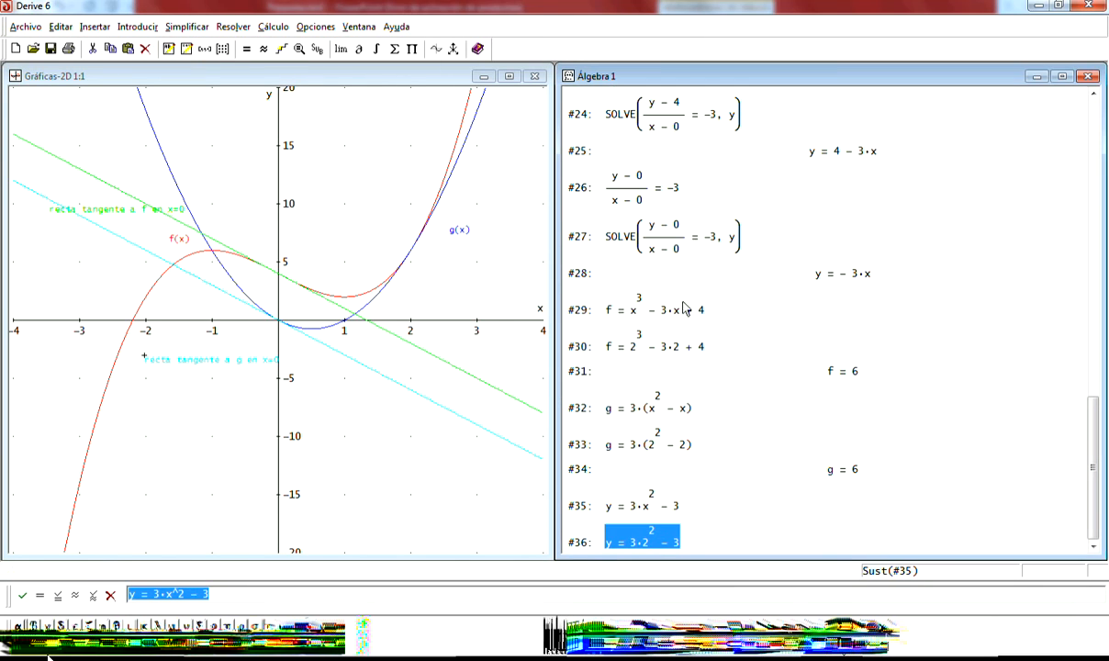
{"action": "left_click", "coordinate": [246, 49]}
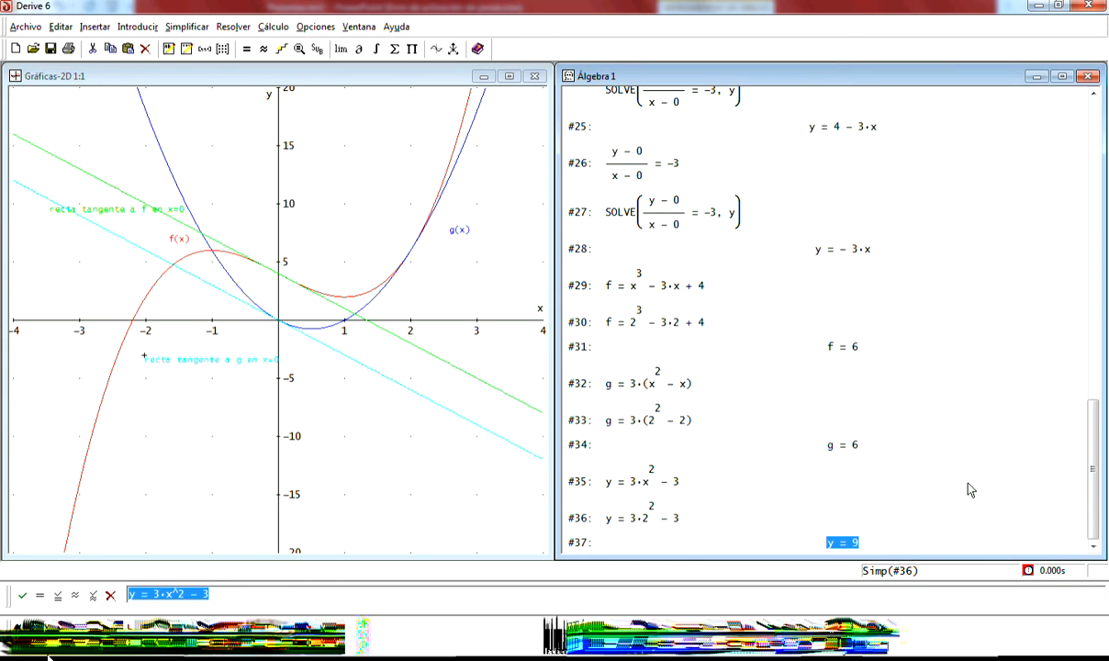
- Enter y = 3x^2 - 3 once more as a new expression at the end of the algebra worksheet
{"action": "left_click_drag", "start_coordinate": [1095, 472], "coordinate": [1069, 174]}
{"action": "left_click", "coordinate": [654, 292]}
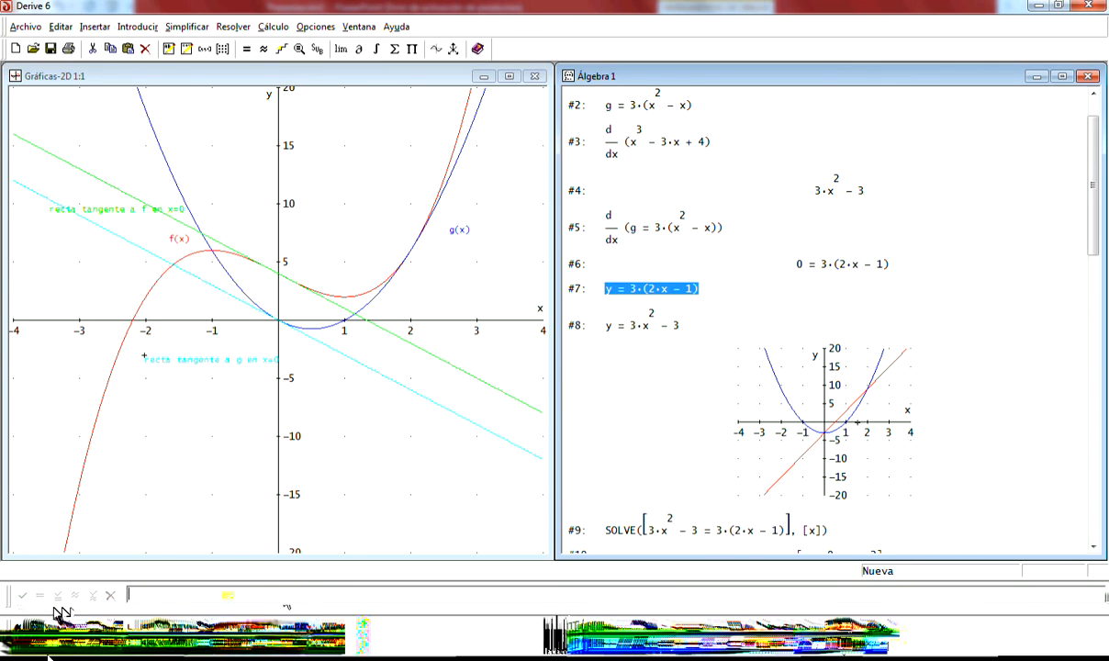
{"action": "left_click", "coordinate": [165, 595]}
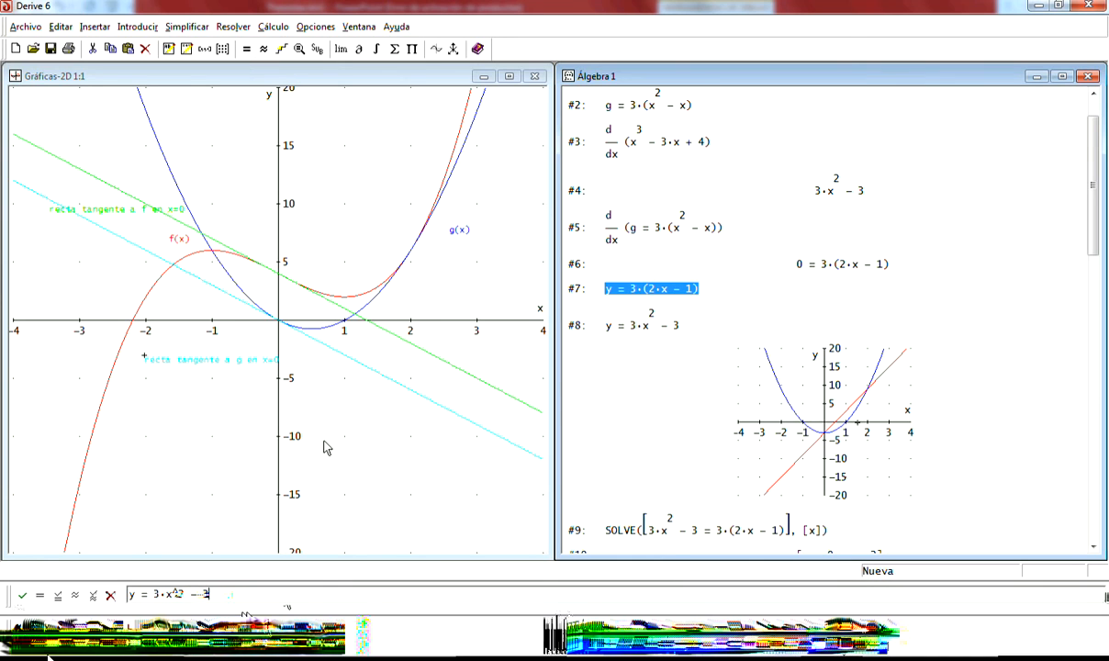
{"action": "key", "text": "Return"}
- Substitute 2 for x in the second derivative copy, expression #38, and simplify the result
{"action": "left_click", "coordinate": [184, 27]}
{"action": "left_click", "coordinate": [218, 127]}
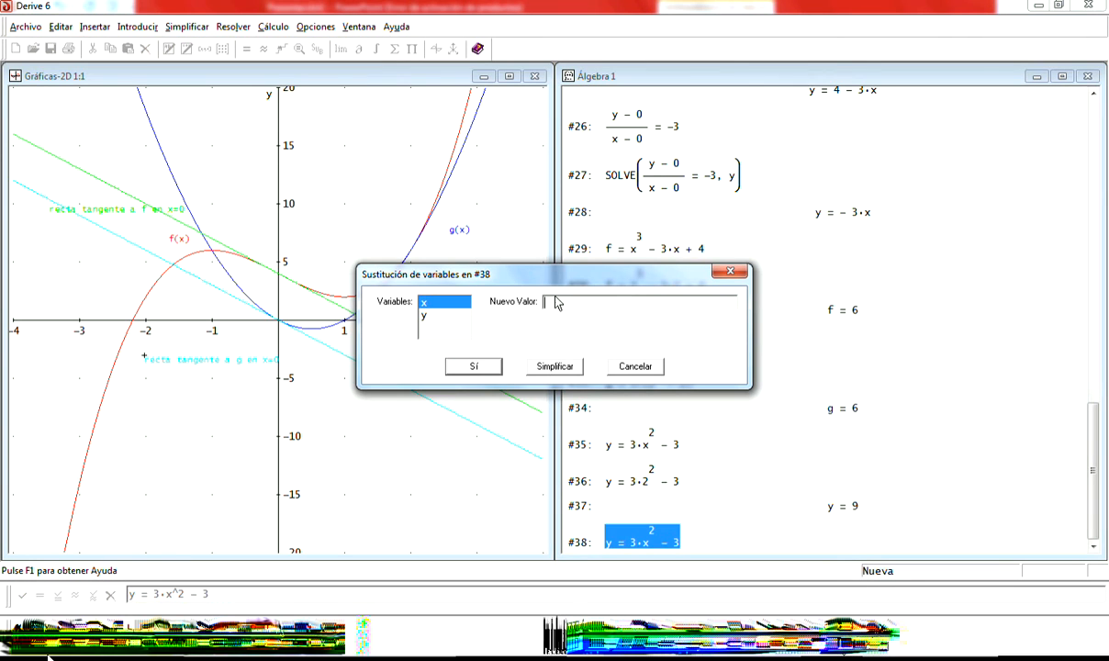
{"action": "type", "text": "2"}
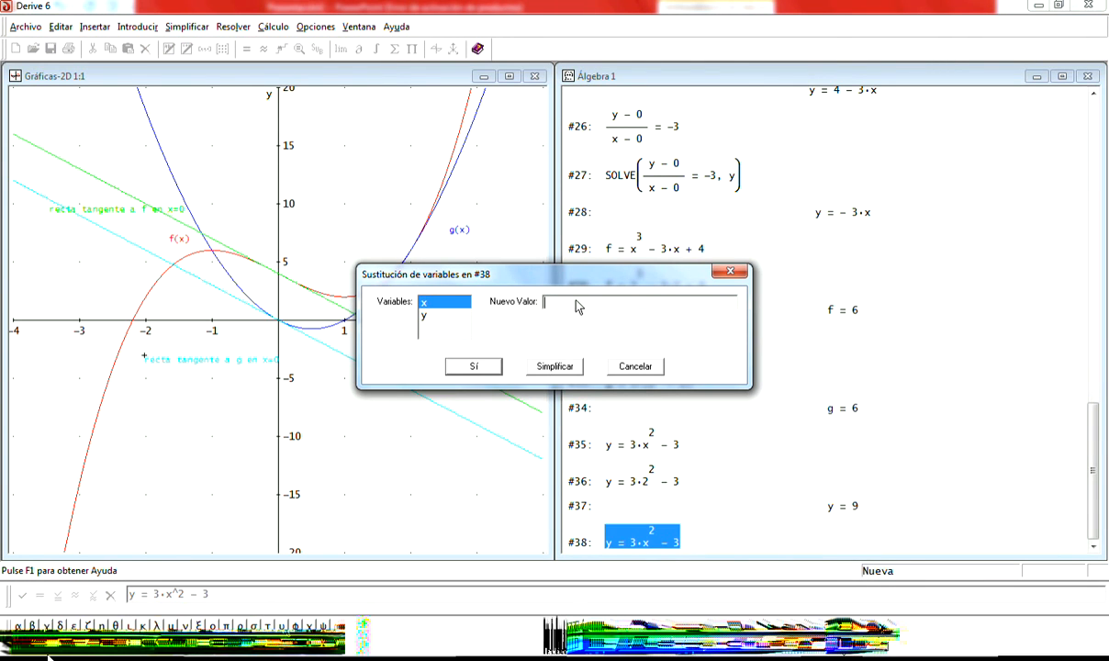
{"action": "key", "text": "Return"}
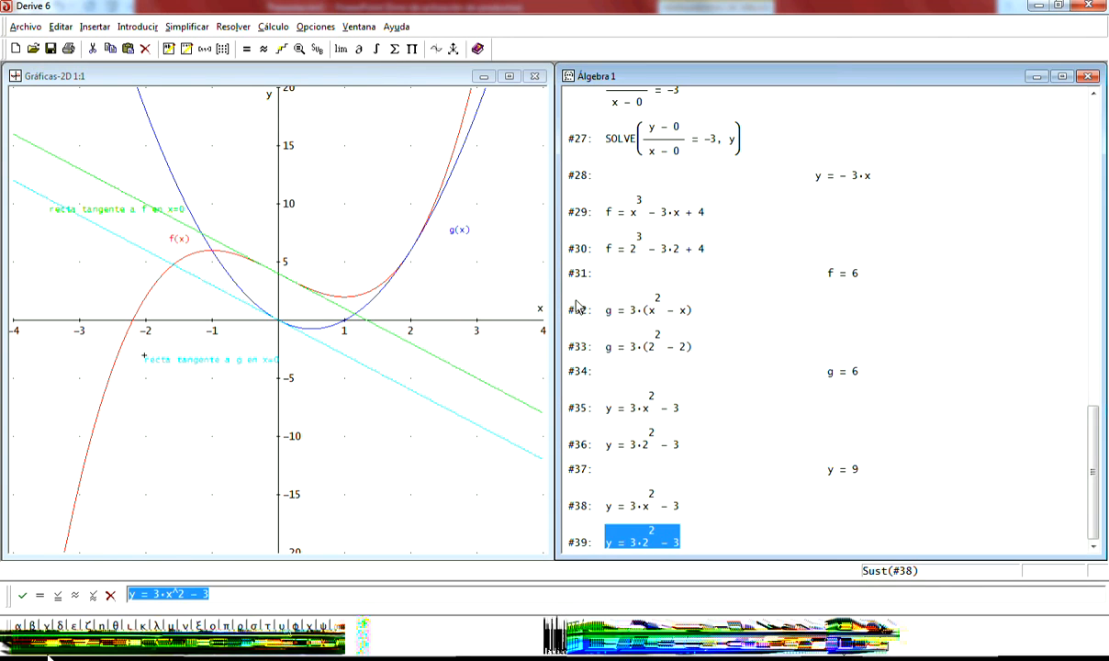
{"action": "left_click", "coordinate": [247, 51]}
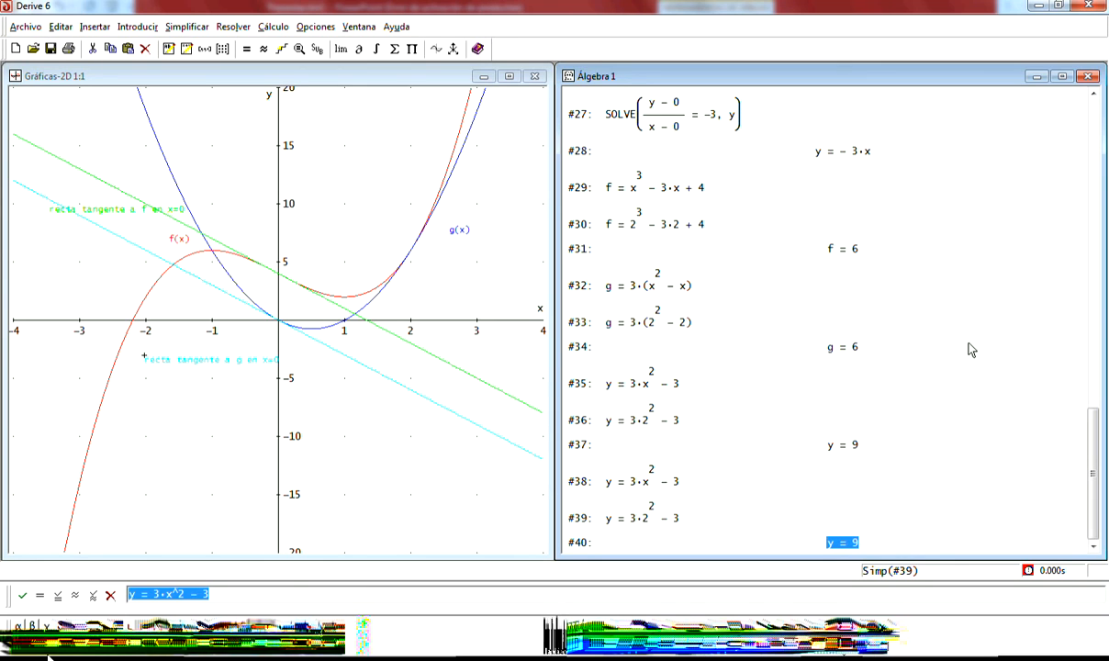
- Enter the point-slope equation (y-6)/(x-2)=9 as a new expression in the algebra worksheet
{"action": "left_click_drag", "start_coordinate": [528, 593], "coordinate": [83, 591]}
{"action": "key", "text": "shift+Home"}
{"action": "key", "text": "BackSpace"}
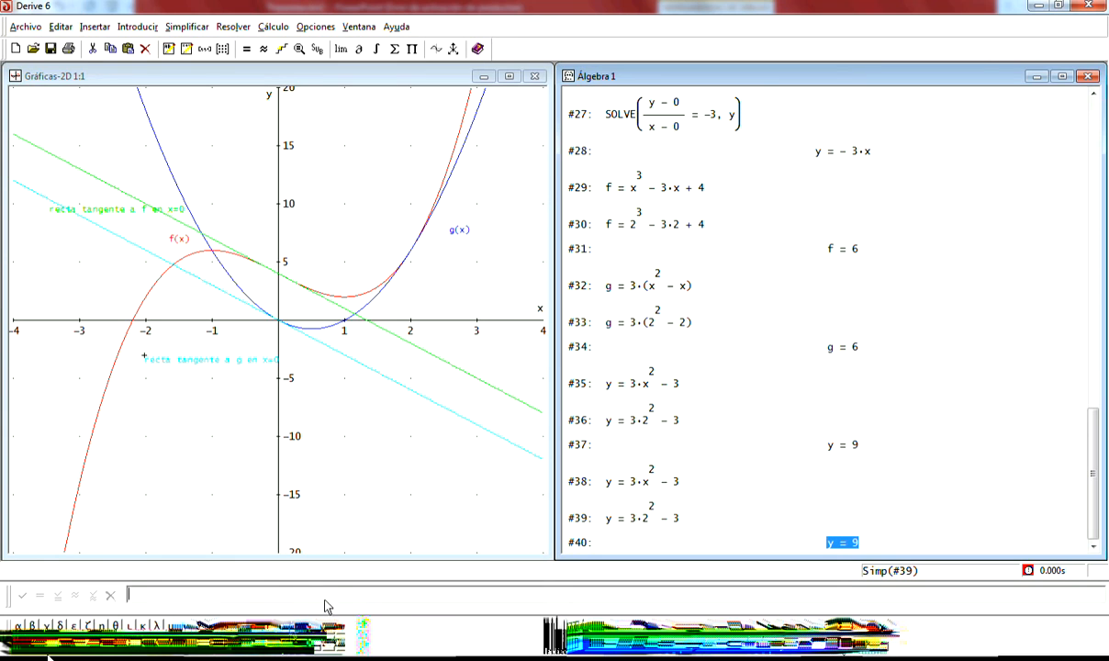
{"action": "type", "text": "("}
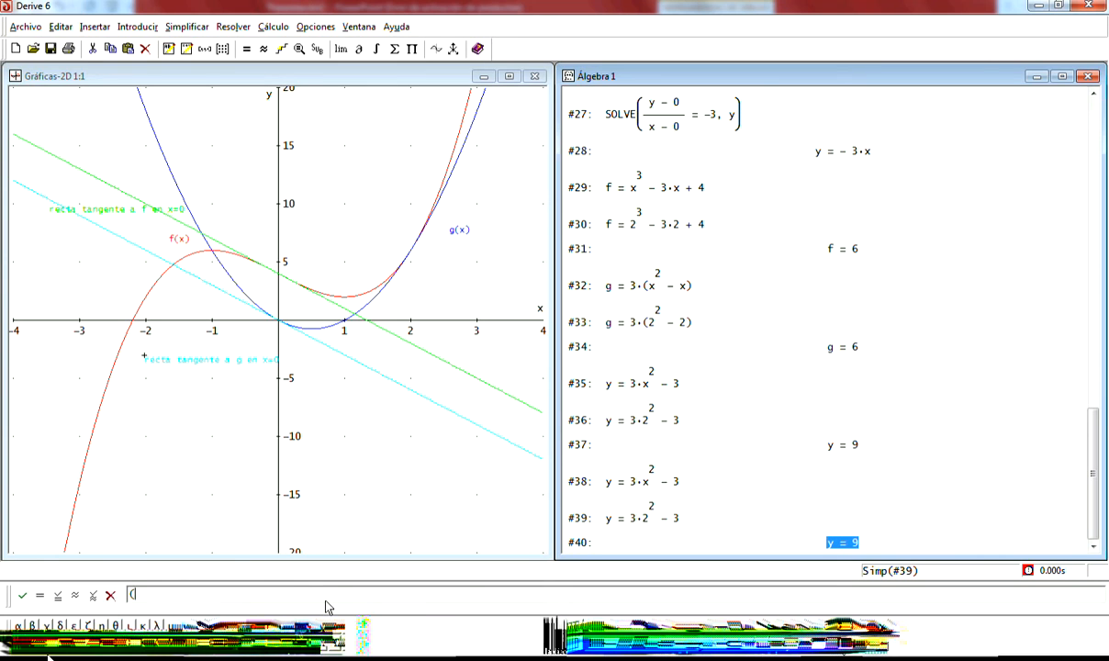
{"action": "type", "text": "y-"}
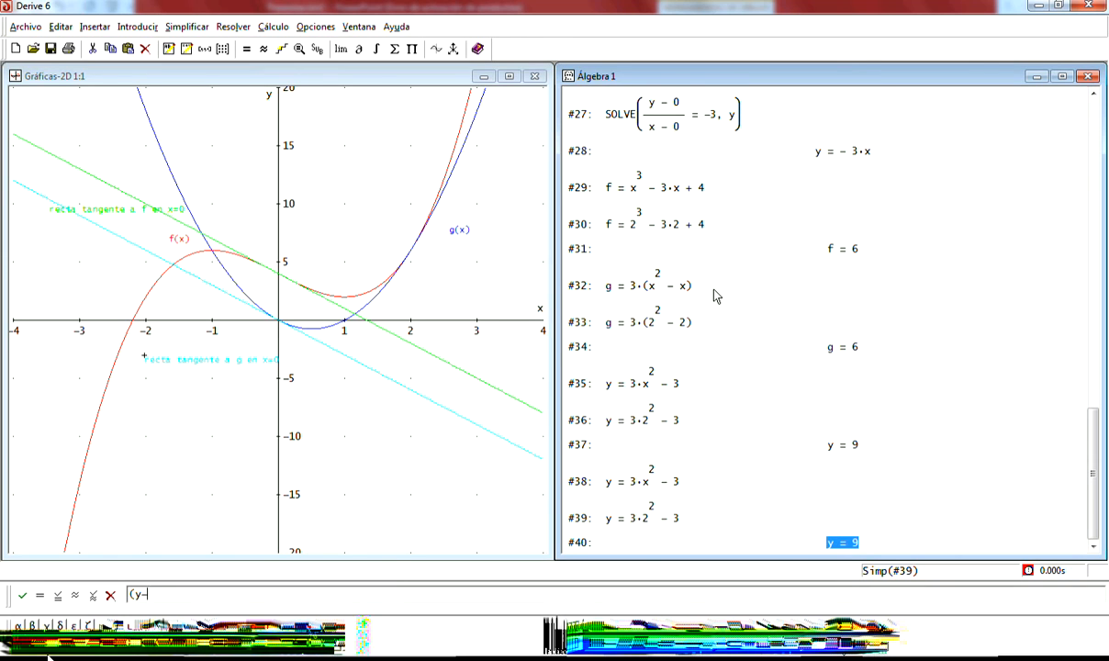
{"action": "type", "text": "6)"}
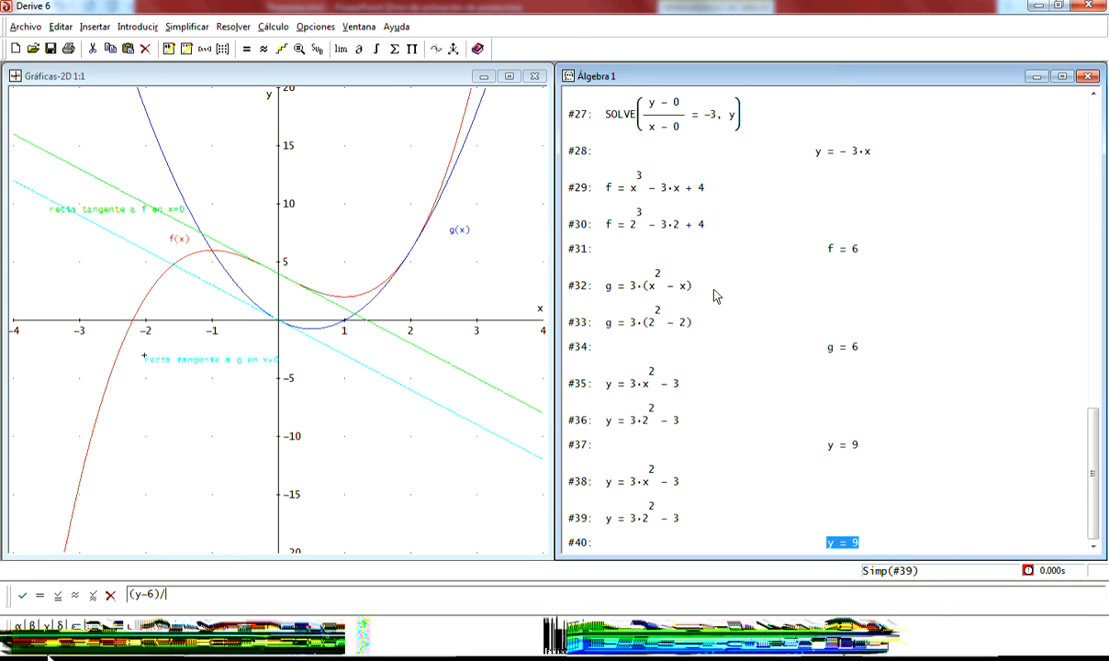
{"action": "type", "text": "/(x-"}
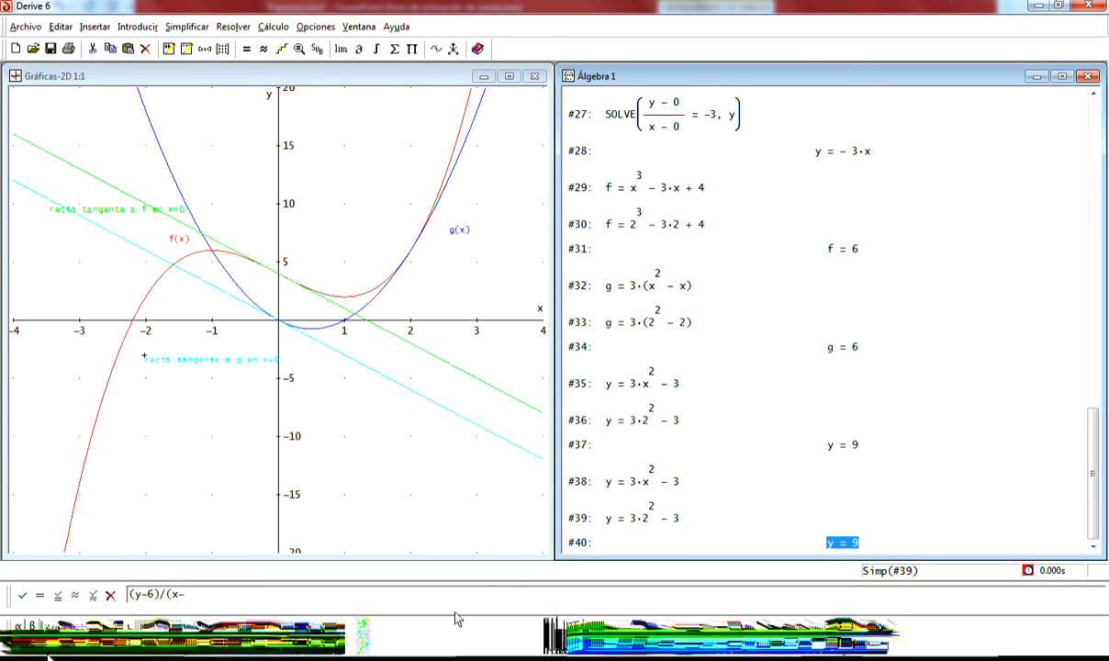
{"action": "type", "text": "2)"}
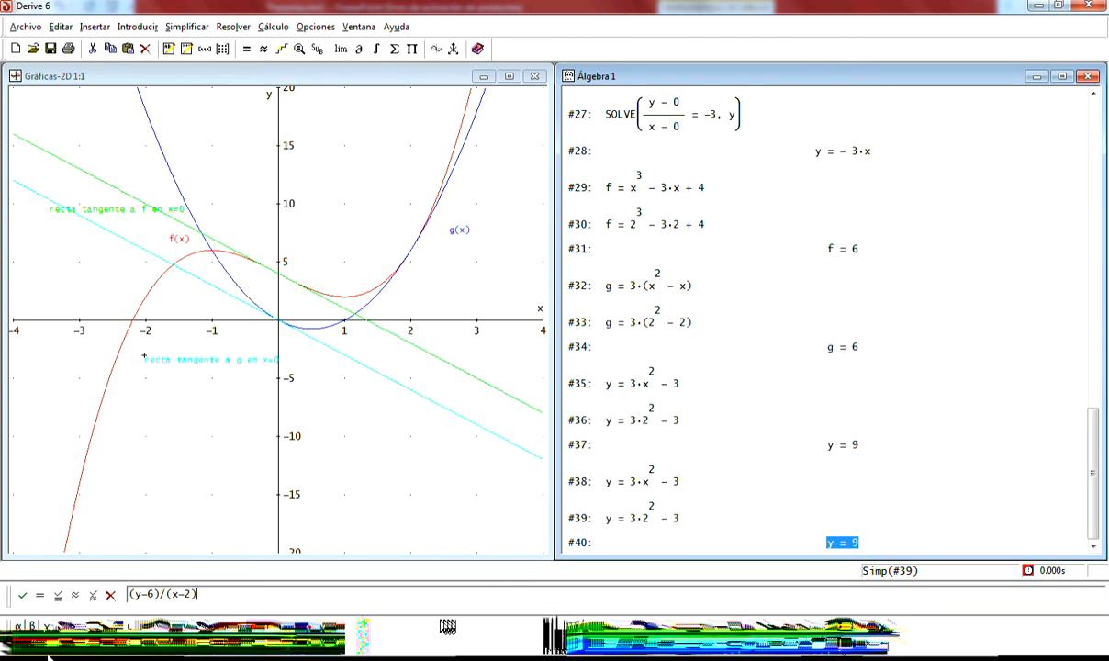
{"action": "type", "text": "=9"}
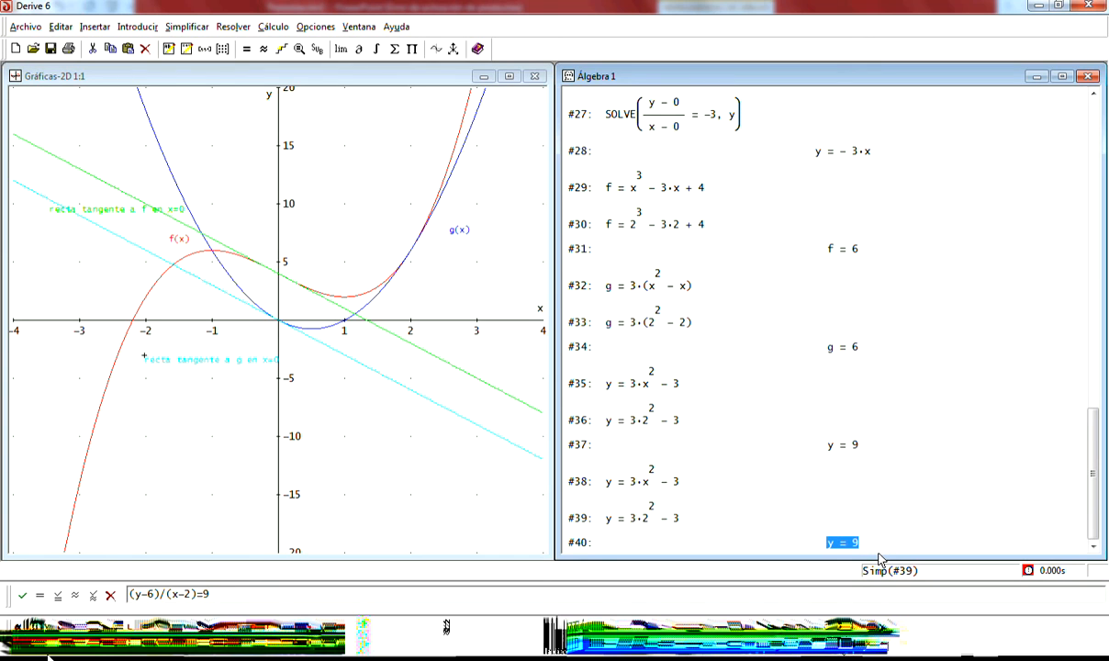
{"action": "key", "text": "Return"}
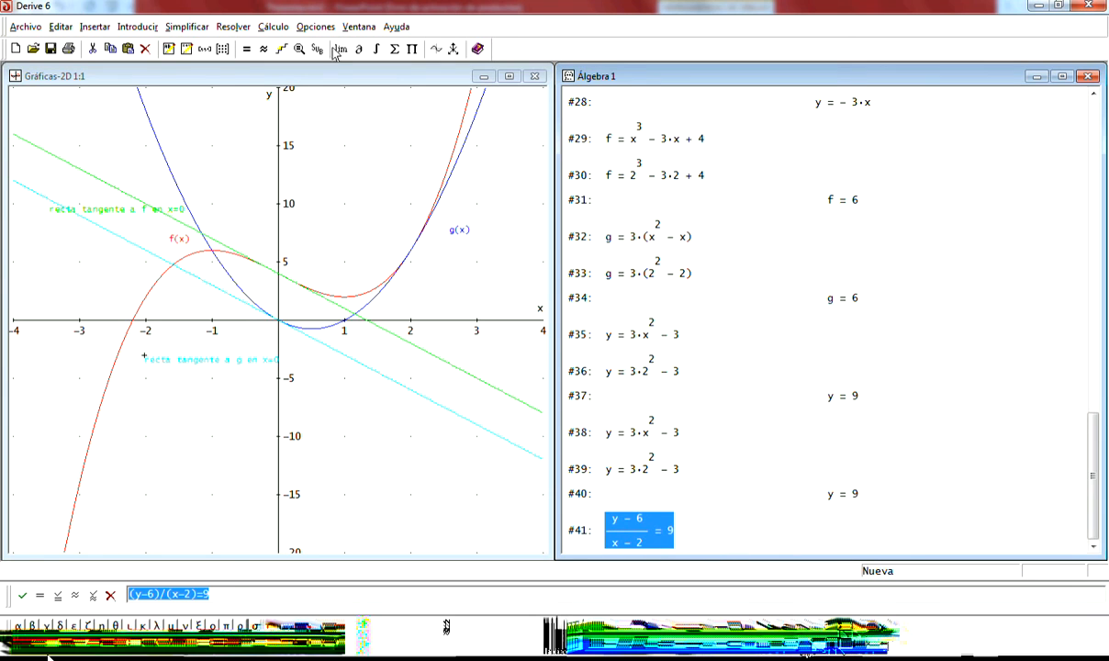
- Solve the equation (y-6)/(x-2)=9 algebraically for y and plot the resulting line in the 2D graph
{"action": "left_click", "coordinate": [237, 26]}
{"action": "left_click", "coordinate": [280, 43]}
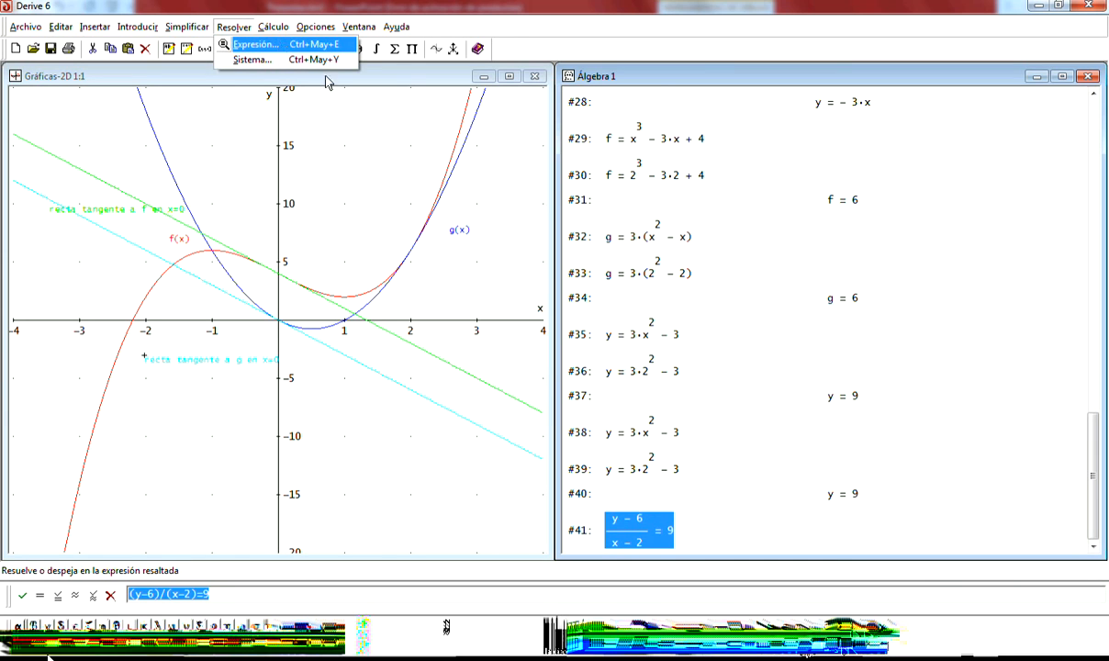
{"action": "left_click", "coordinate": [392, 335]}
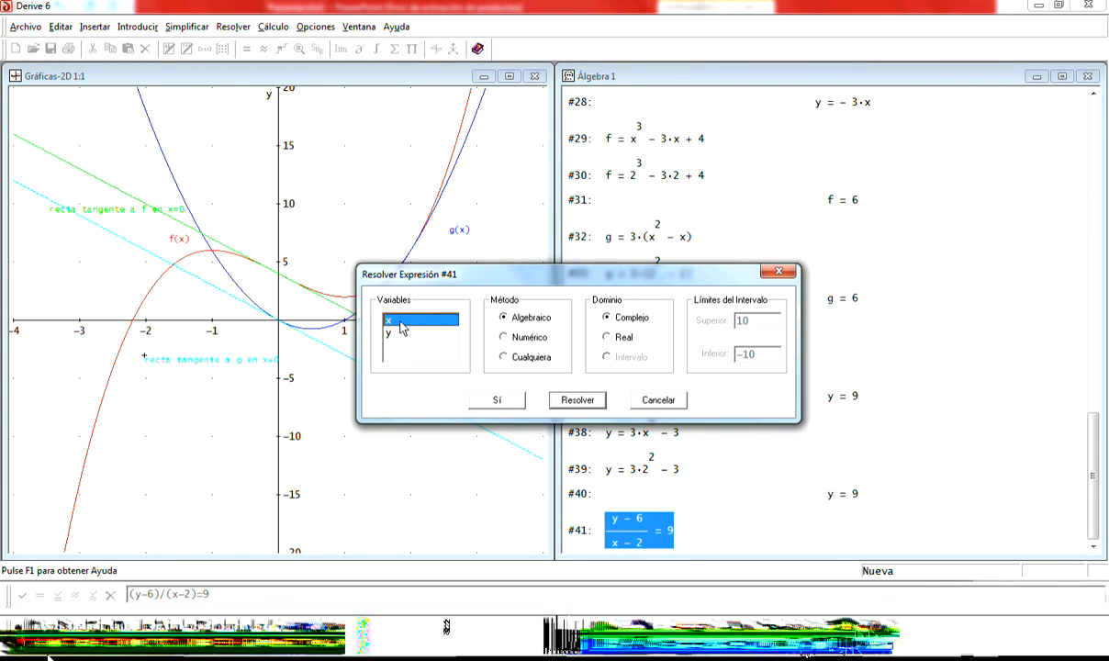
{"action": "left_click", "coordinate": [588, 401]}
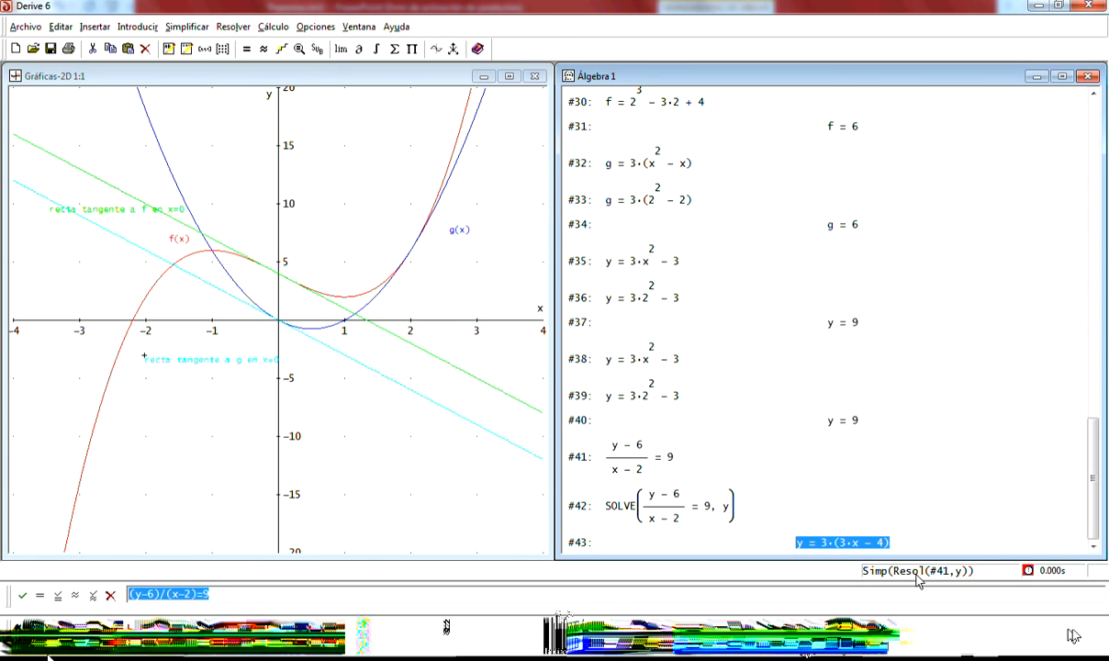
{"action": "left_click", "coordinate": [372, 250]}
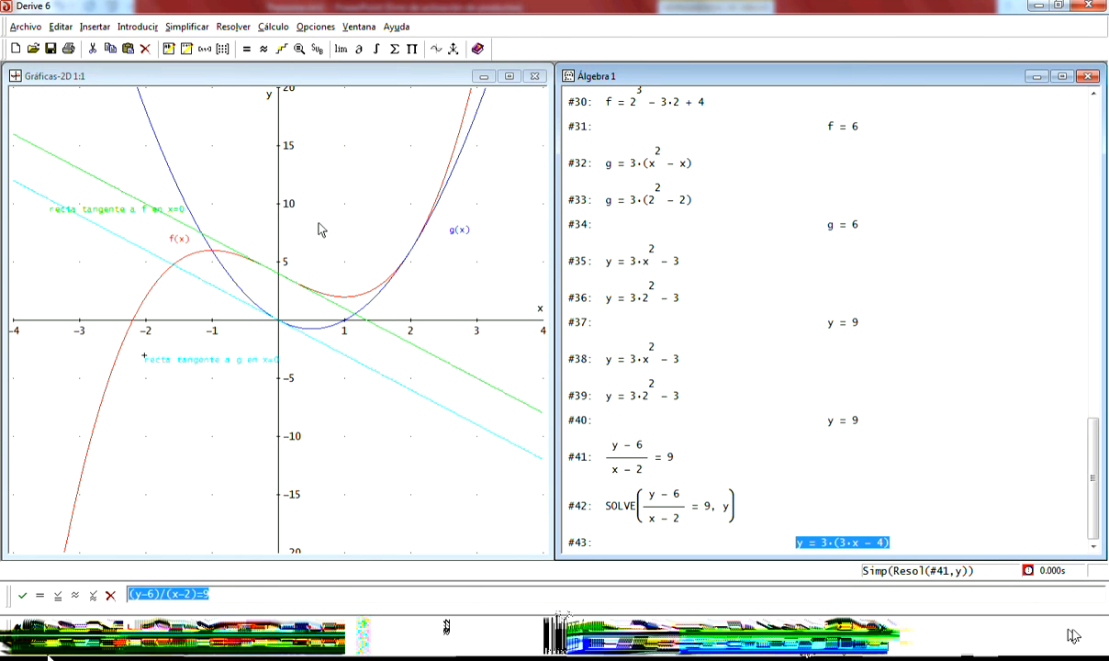
{"action": "left_click", "coordinate": [134, 52]}
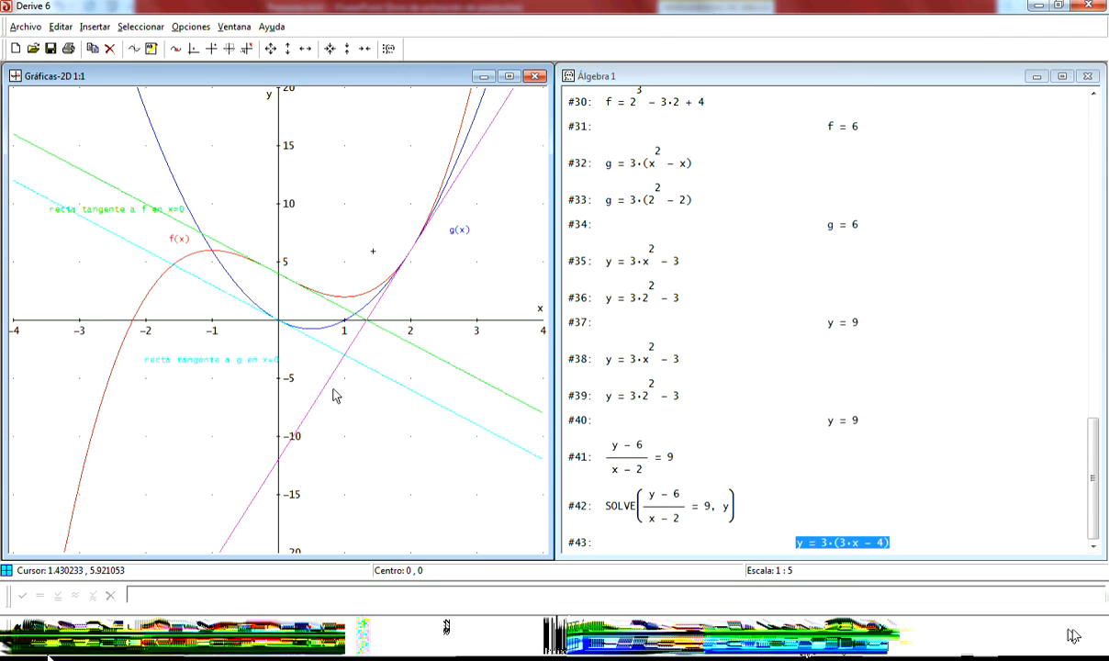
- Add a magenta annotation reading "recta tangente a f y g en x=2" beside the new tangent line, at about (0.58, -8.82)
{"action": "right_click", "coordinate": [318, 428]}
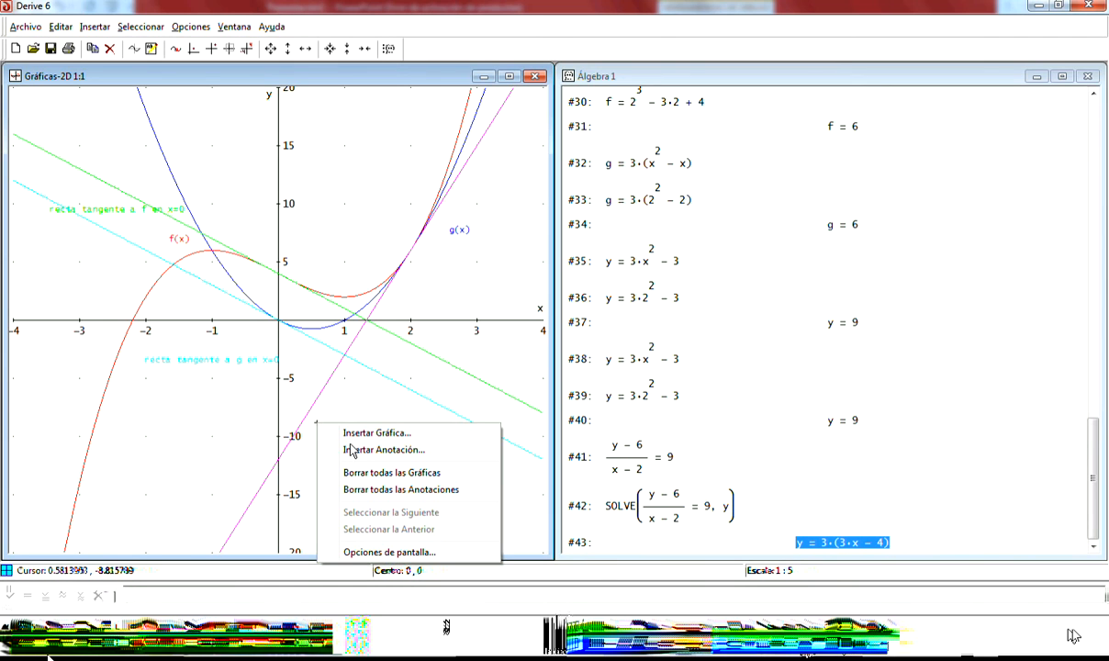
{"action": "left_click", "coordinate": [354, 450]}
{"action": "type", "text": "rec"}
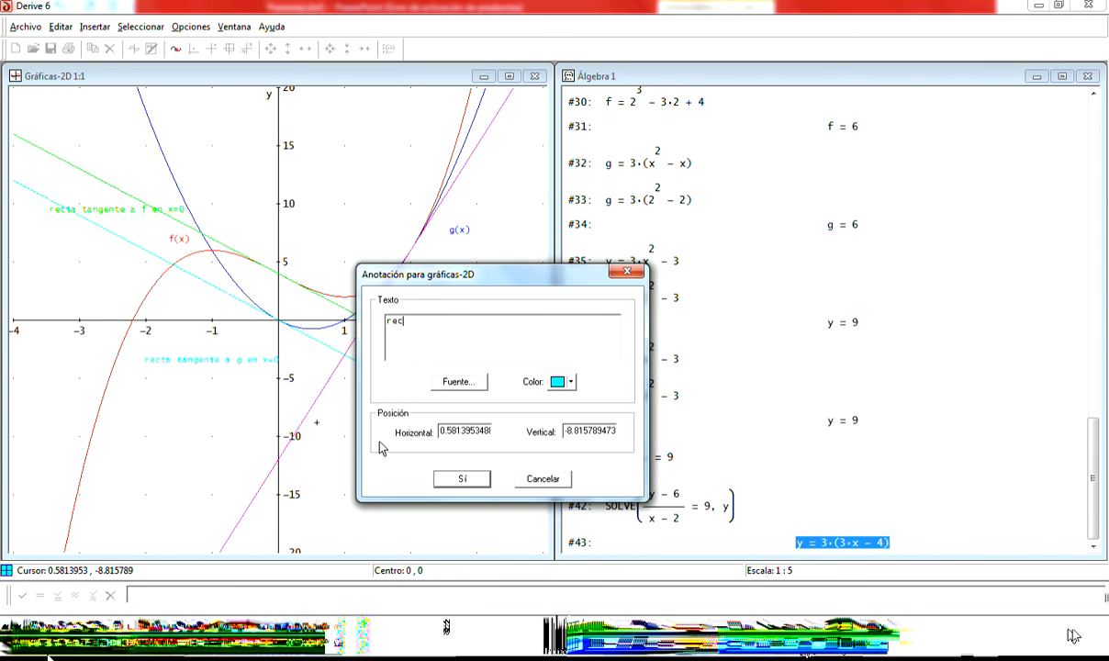
{"action": "type", "text": "ta tangente a g"}
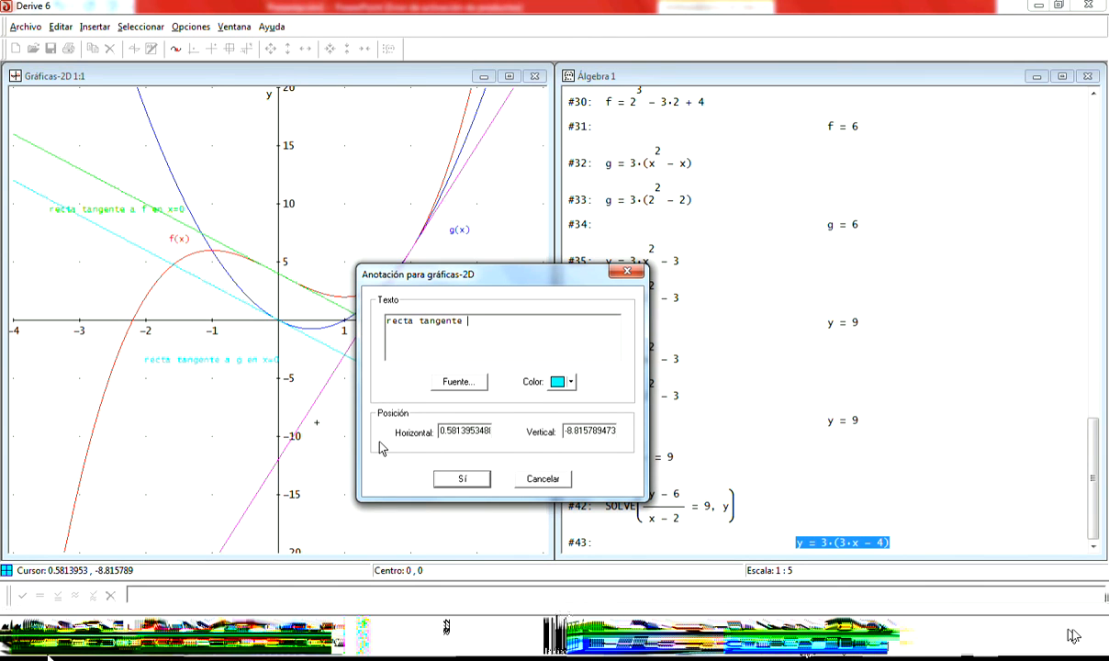
{"action": "key", "text": "BackSpace"}
{"action": "key", "text": "BackSpace"}
{"action": "type", "text": "f y"}
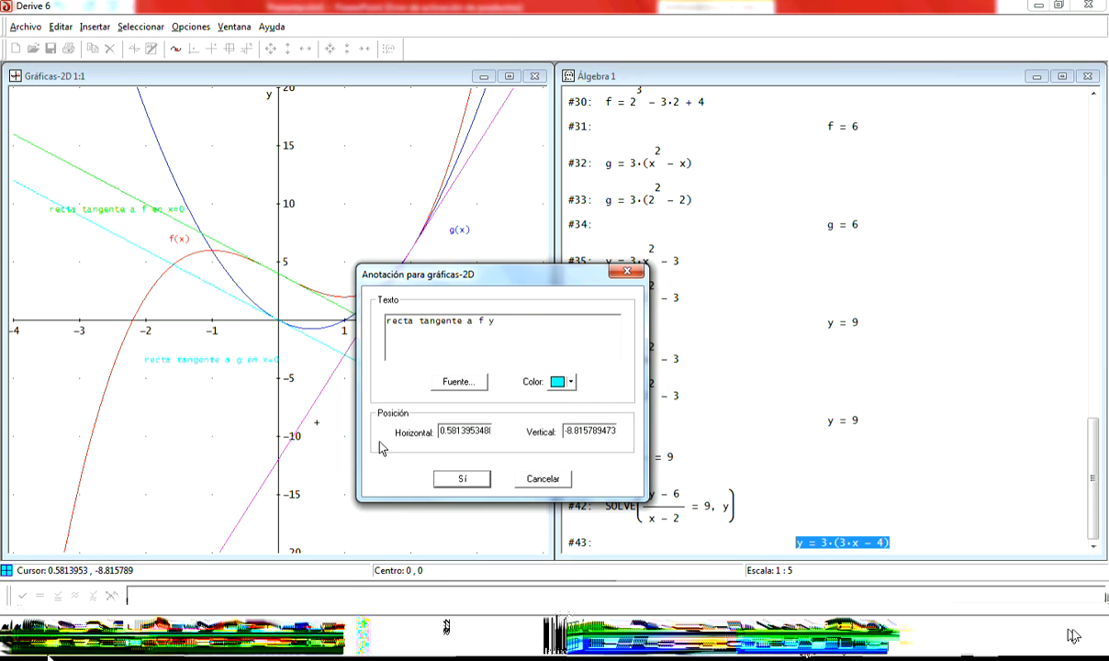
{"action": "type", "text": " g "}
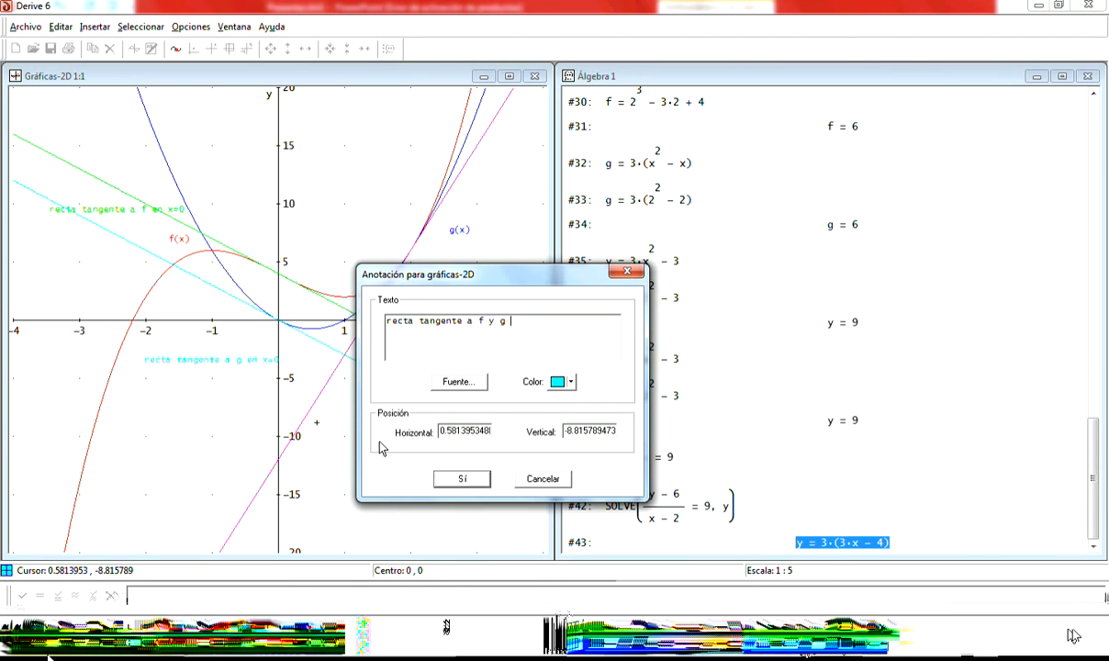
{"action": "type", "text": "emn x"}
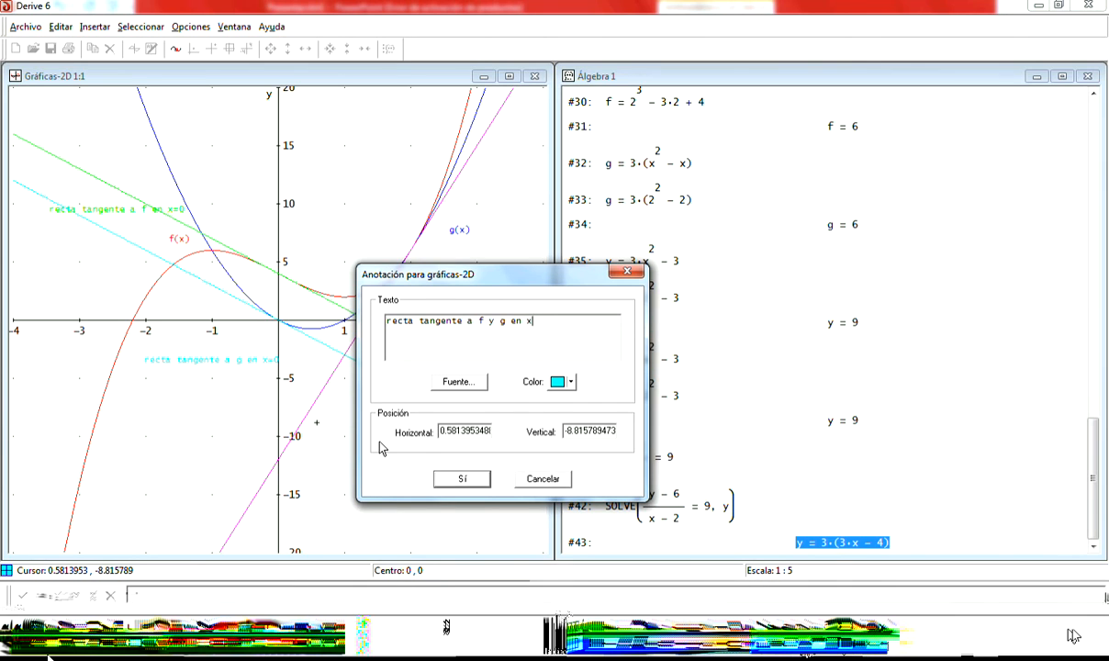
{"action": "type", "text": "=2"}
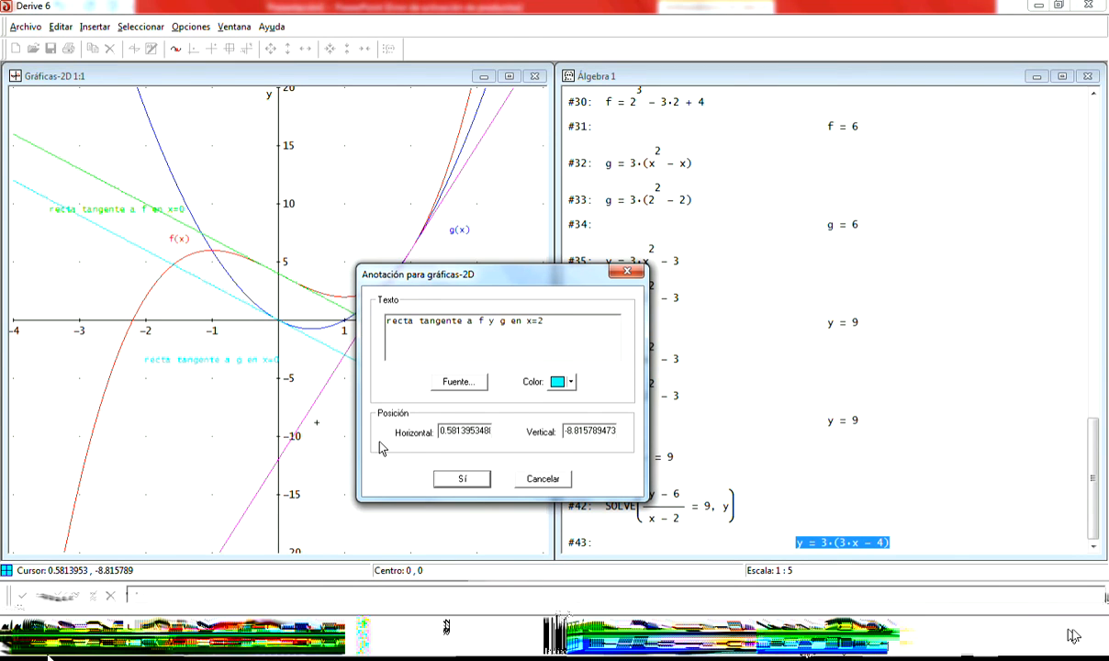
{"action": "left_click", "coordinate": [571, 381]}
{"action": "left_click", "coordinate": [519, 435]}
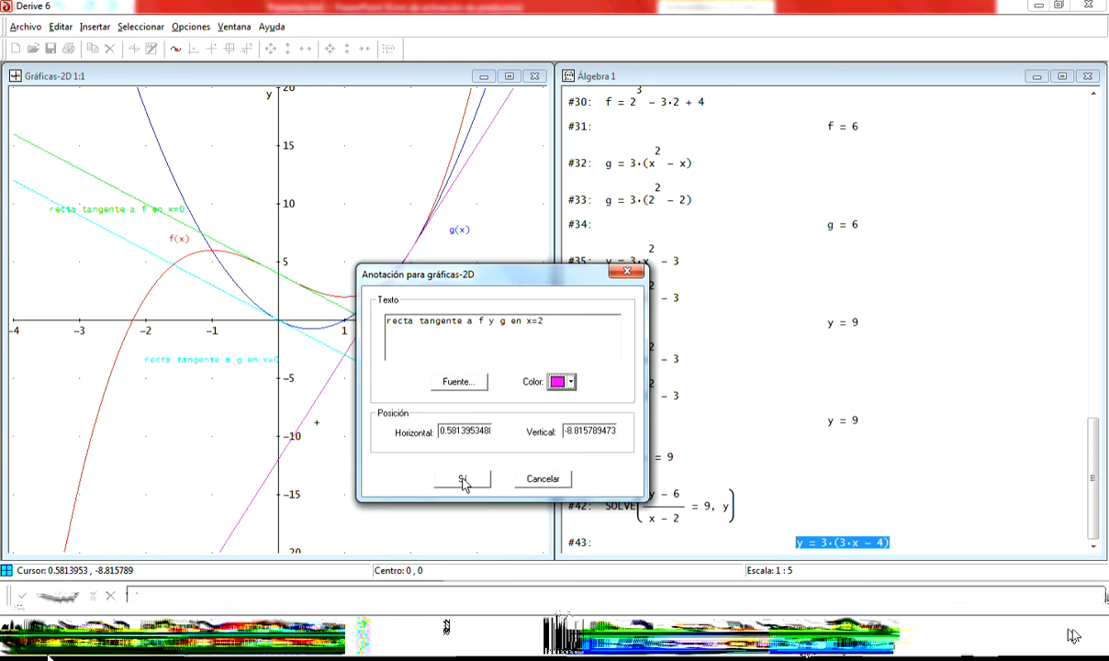
{"action": "left_click", "coordinate": [463, 481]}
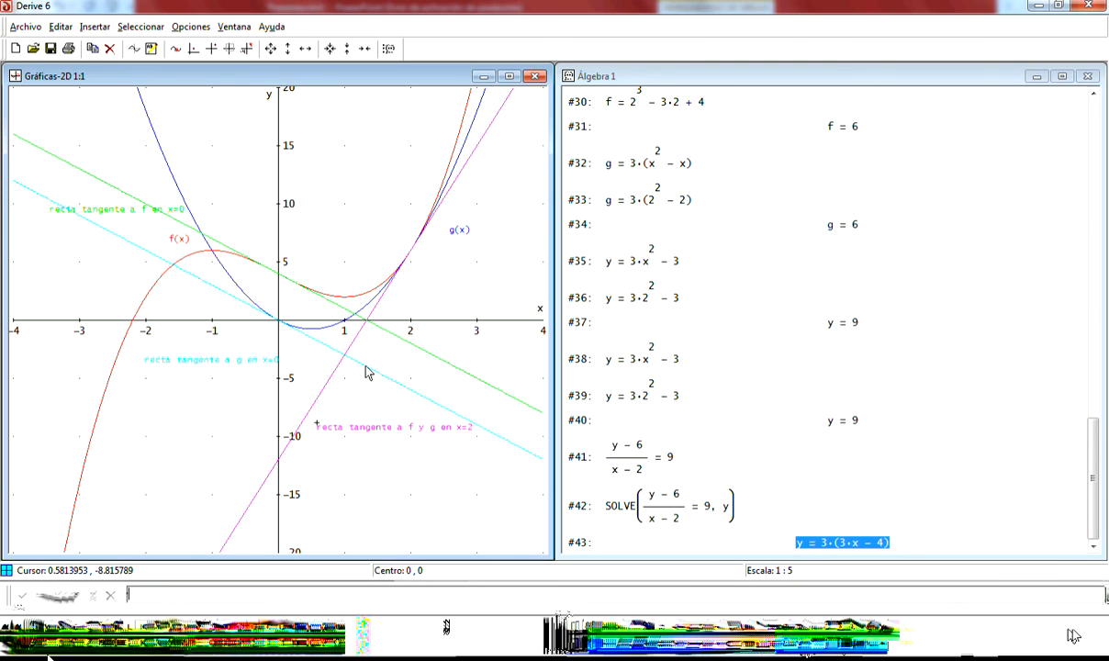